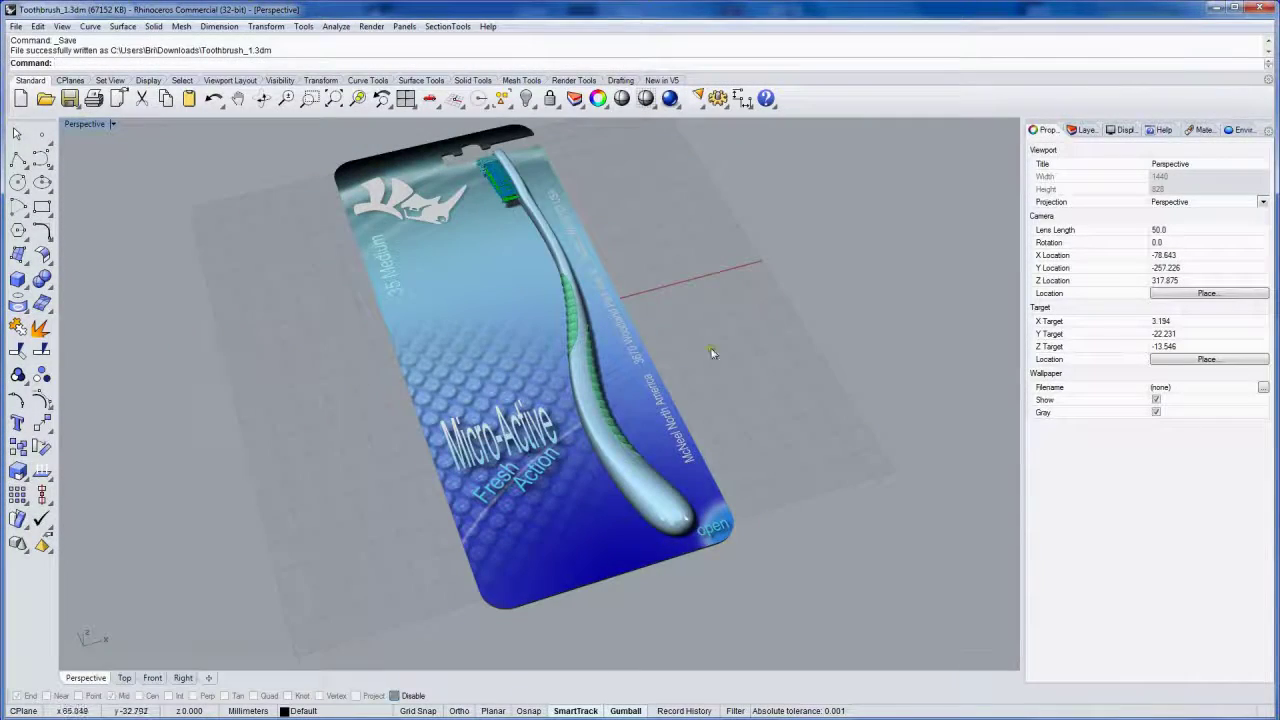
Switch to the Top viewport looking straight down on the toothbrush package
right_click_drag(712, 352, 677, 369)
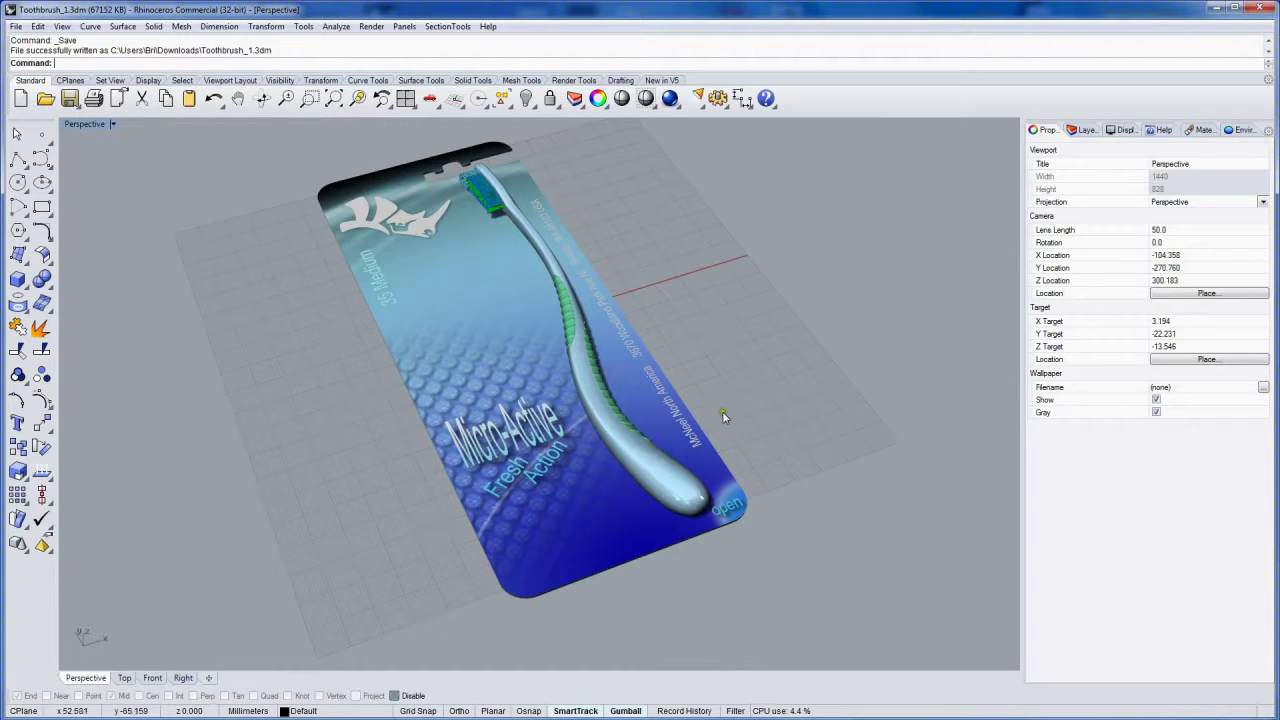
key("ctrl+Tab")
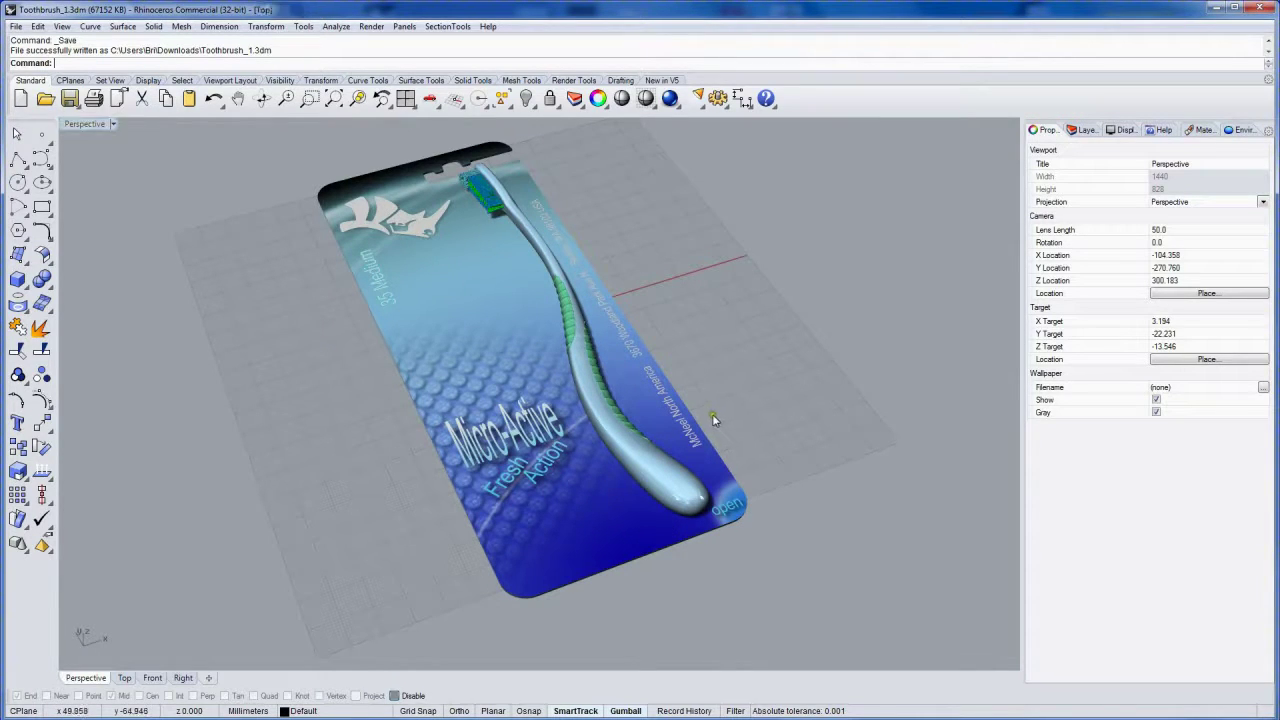
scroll(590, 432, "up", 5)
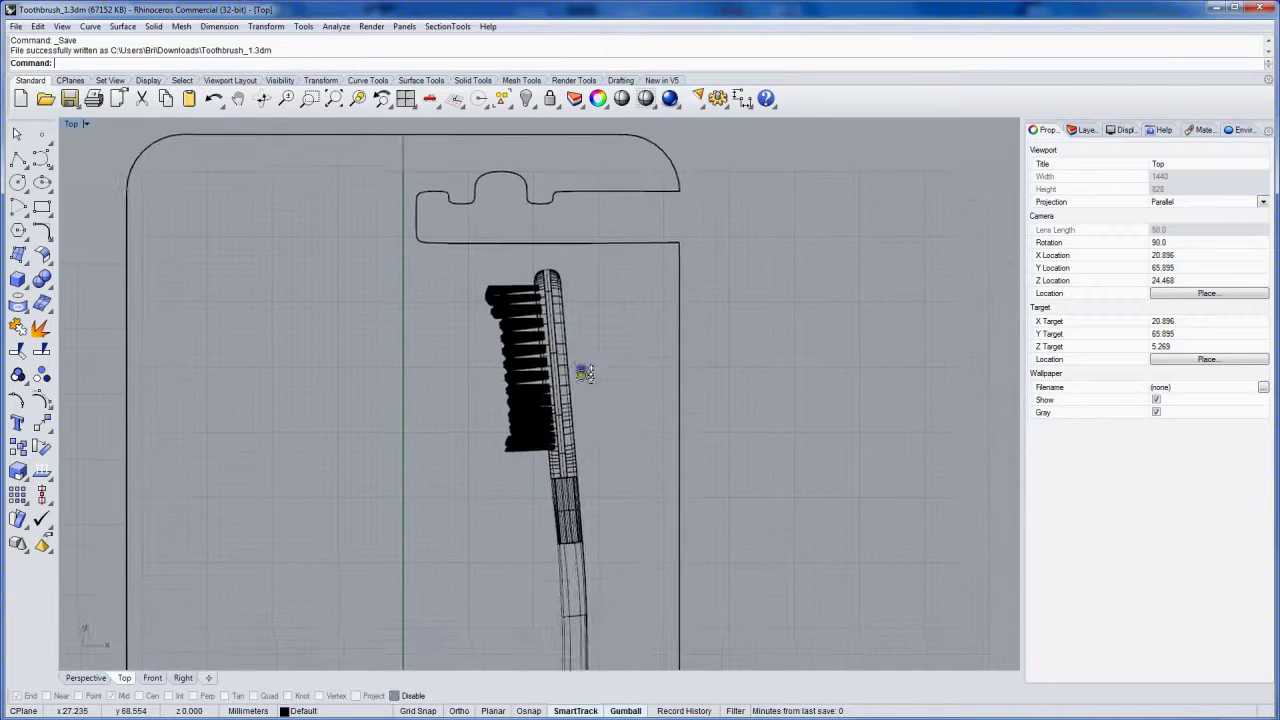
scroll(590, 438, "down", 6)
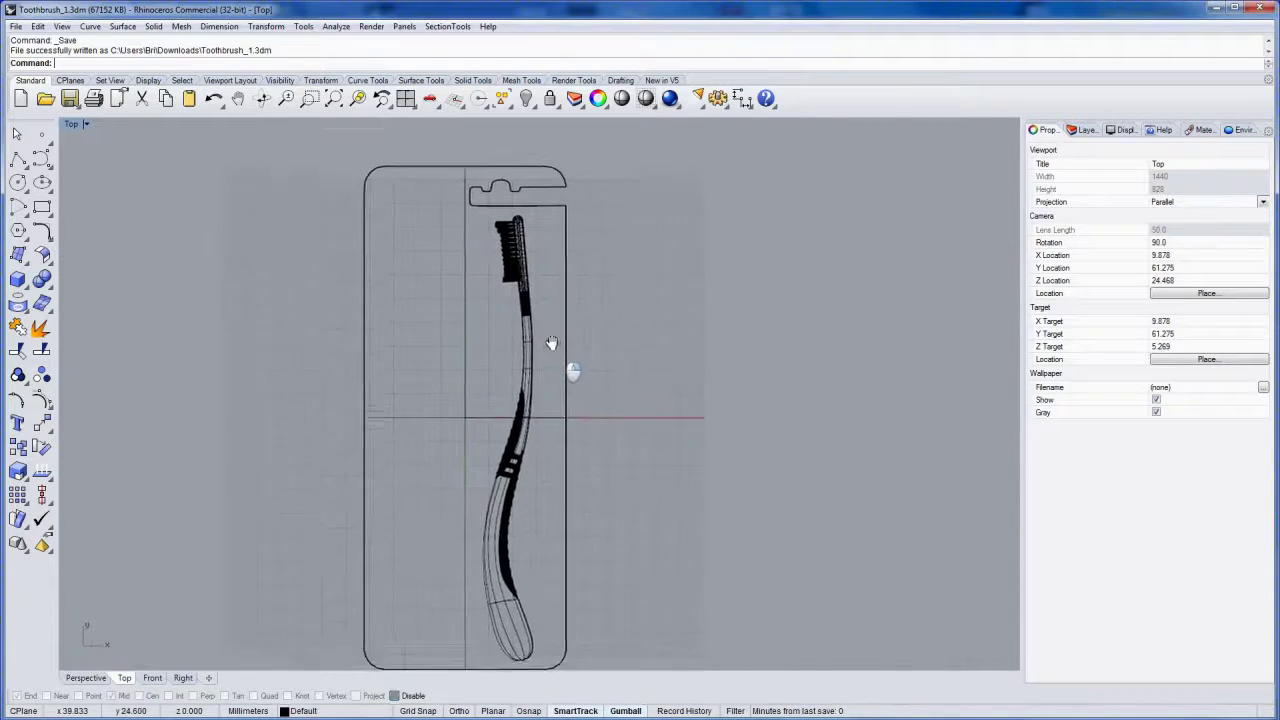
Start a freeform curve at the brush head and trace down the handle's left side to the tail
left_click(43, 158)
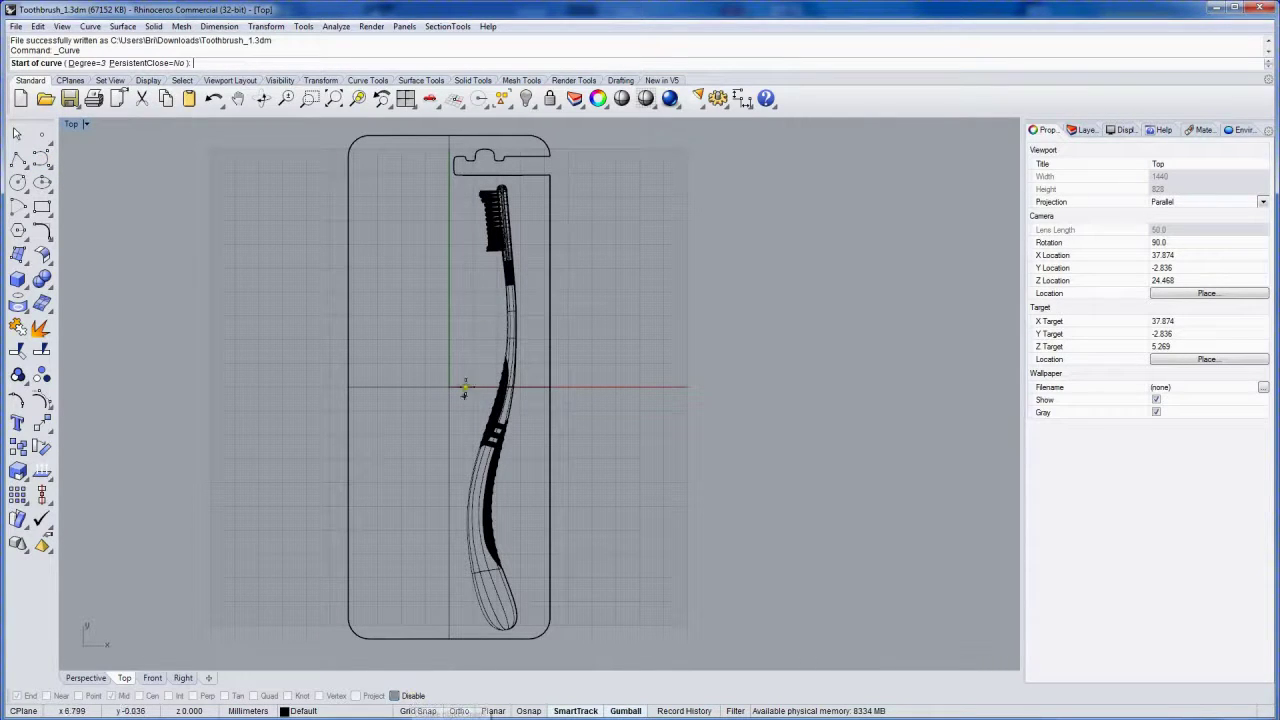
left_click(491, 180)
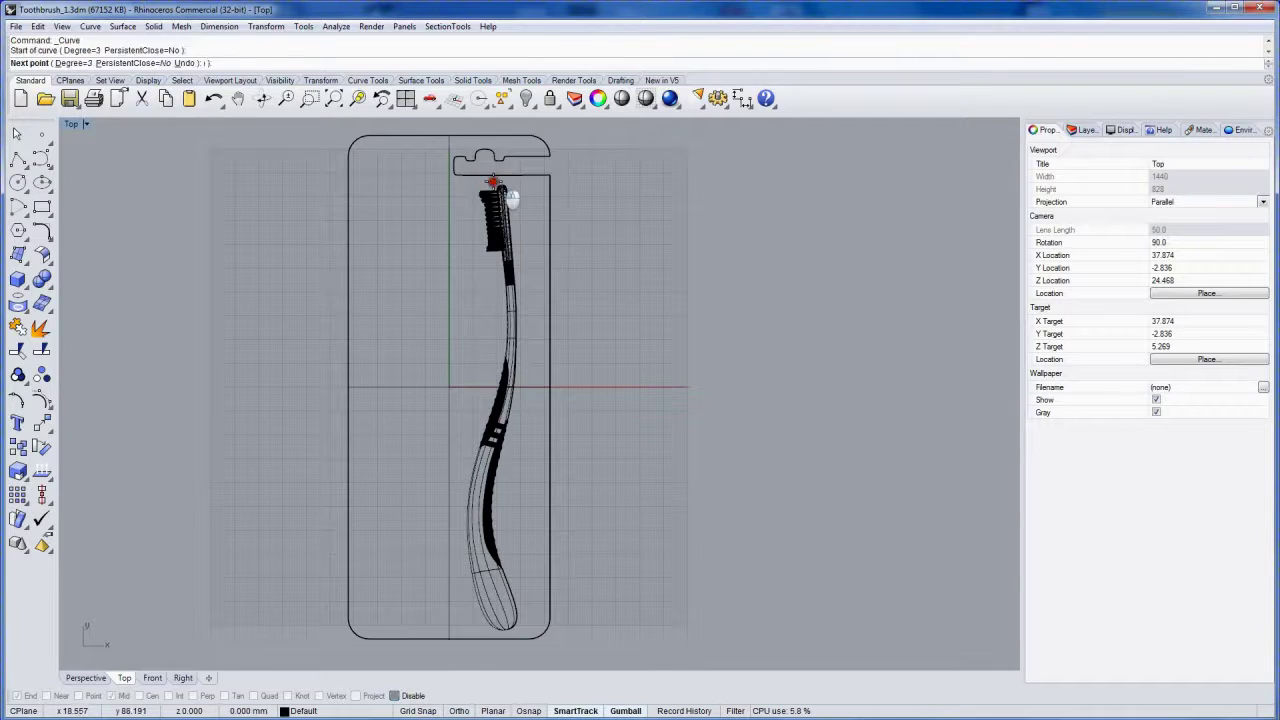
left_click(475, 182)
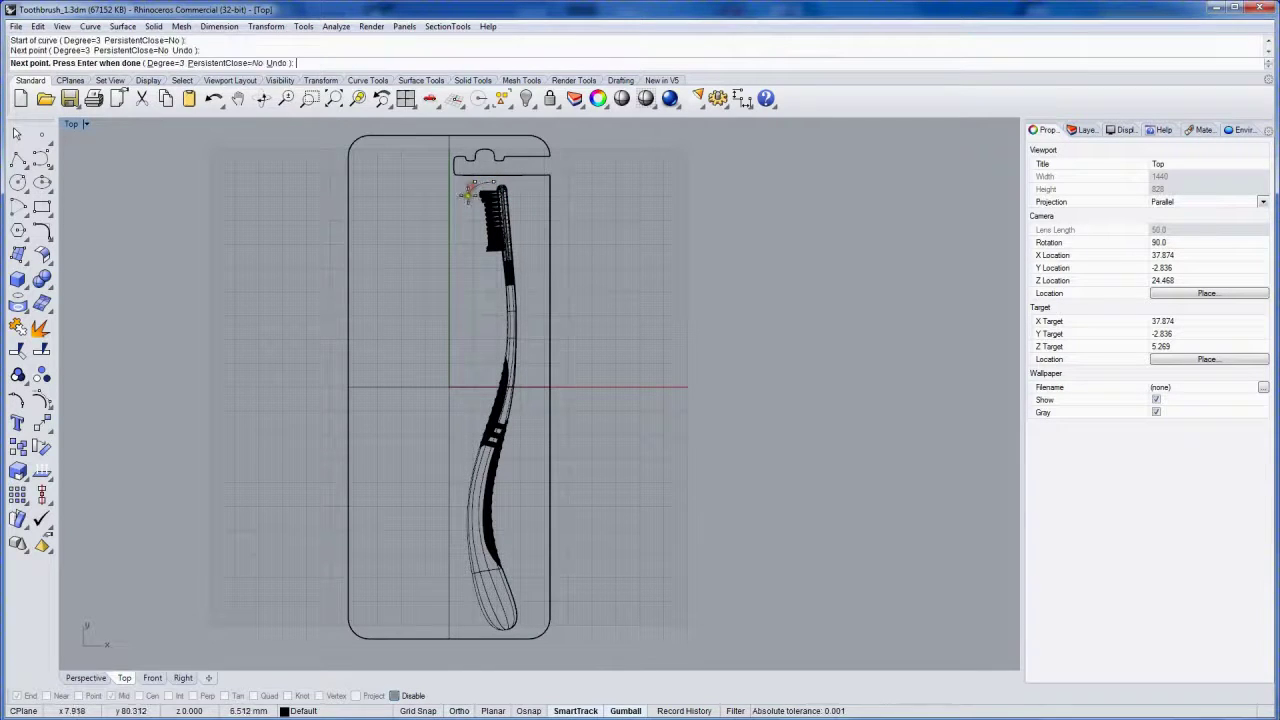
left_click(470, 193)
left_click(473, 250)
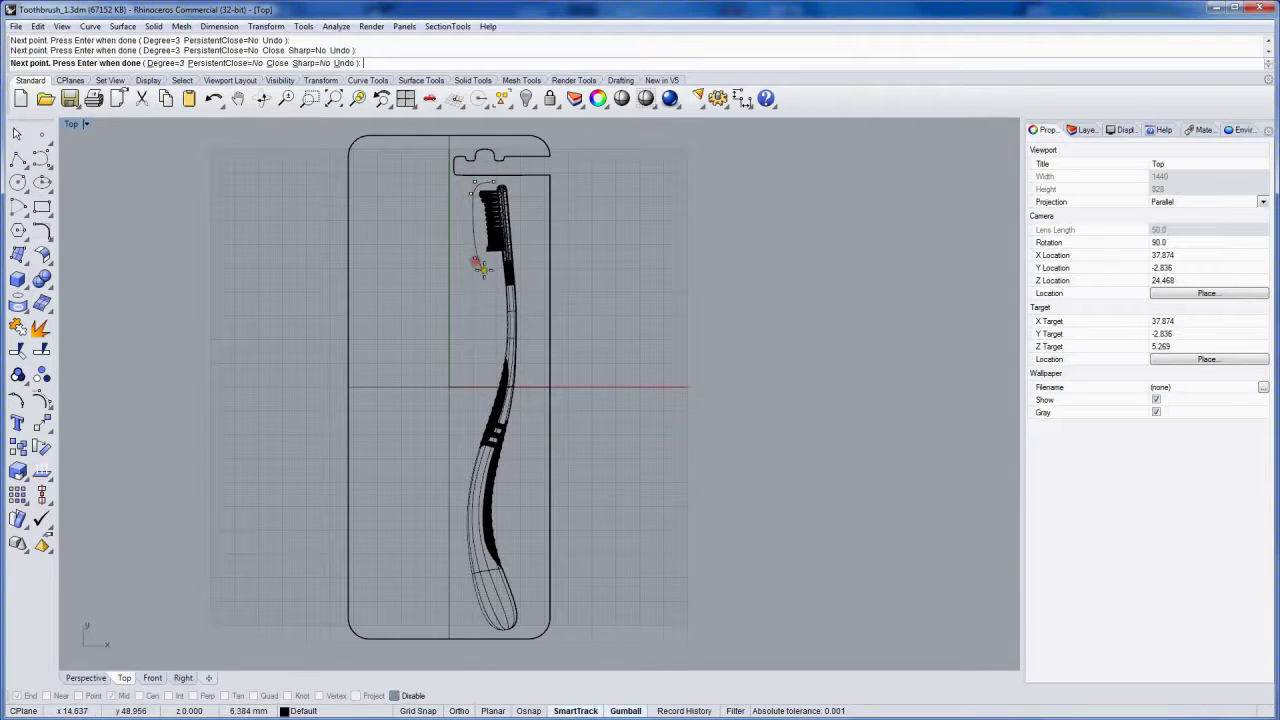
left_click(489, 273)
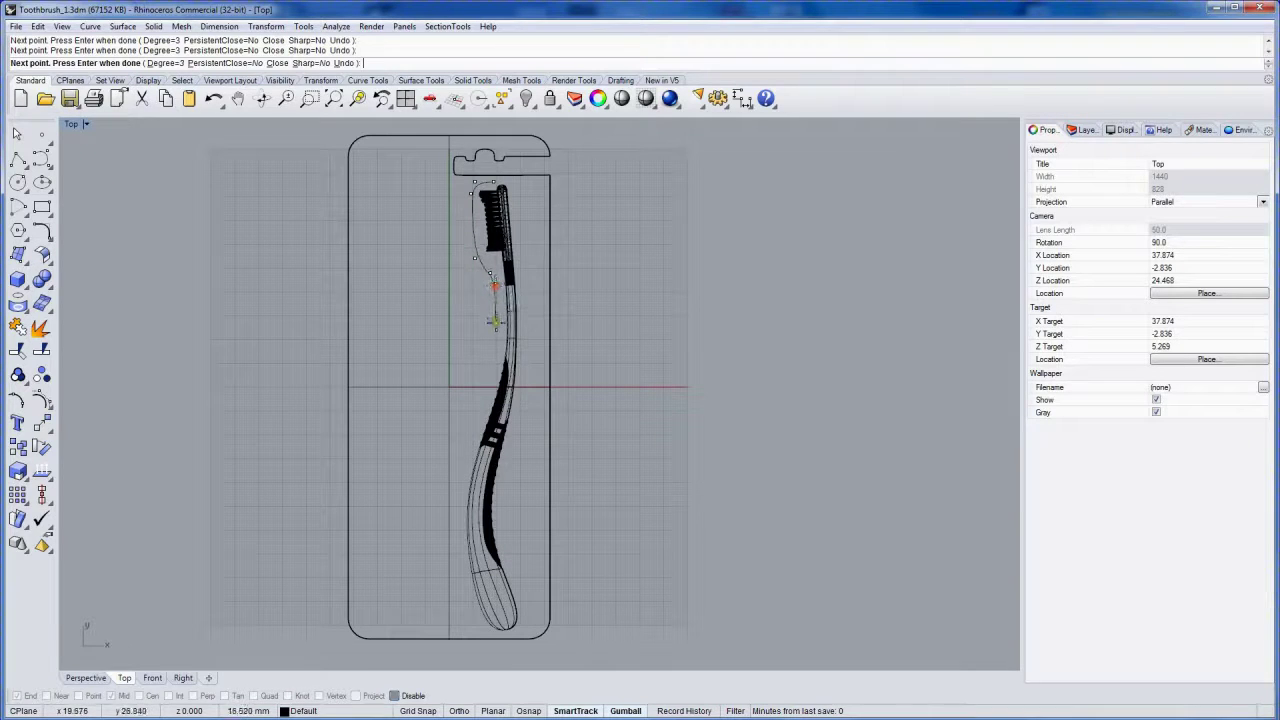
left_click(497, 329)
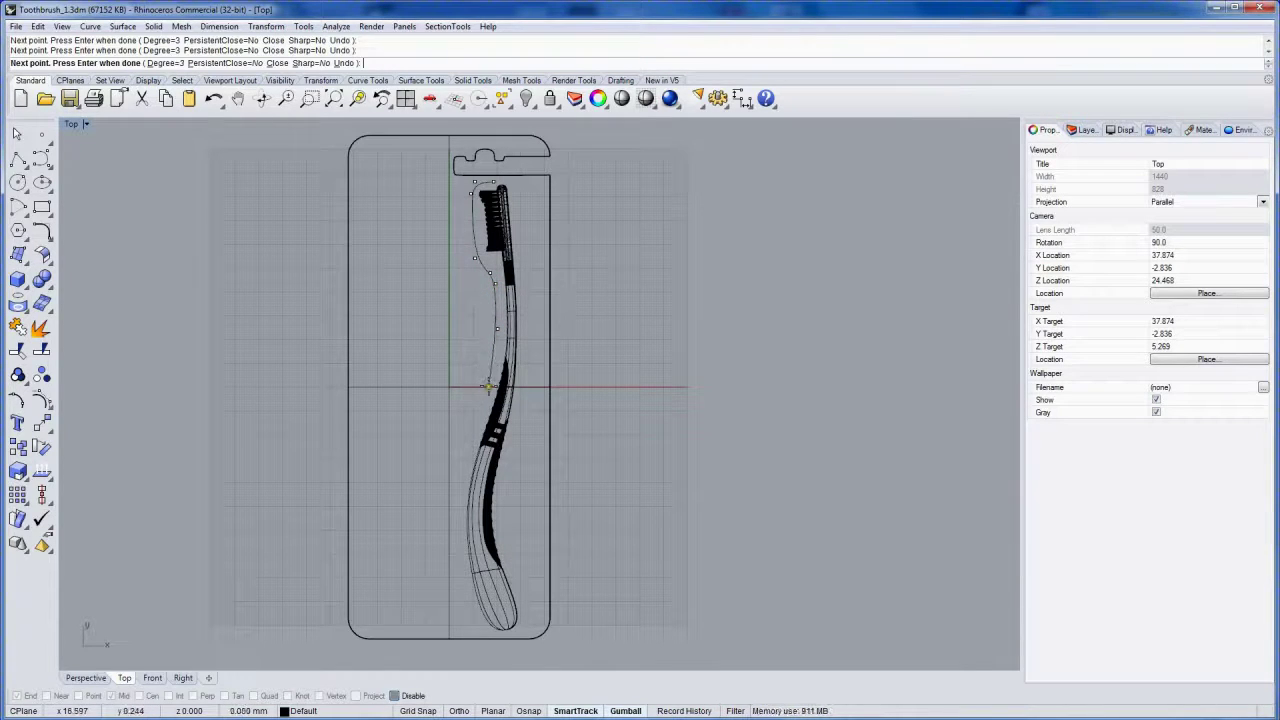
left_click(487, 390)
left_click(463, 454)
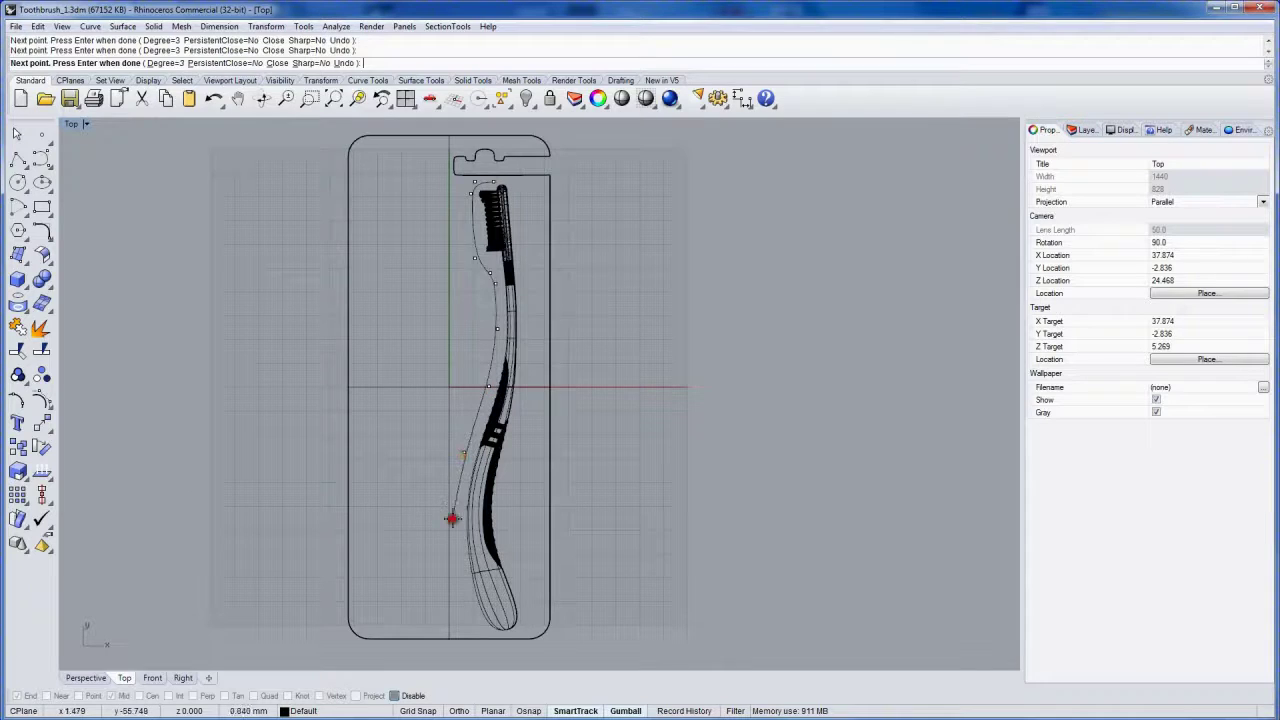
left_click(452, 518)
left_click(458, 586)
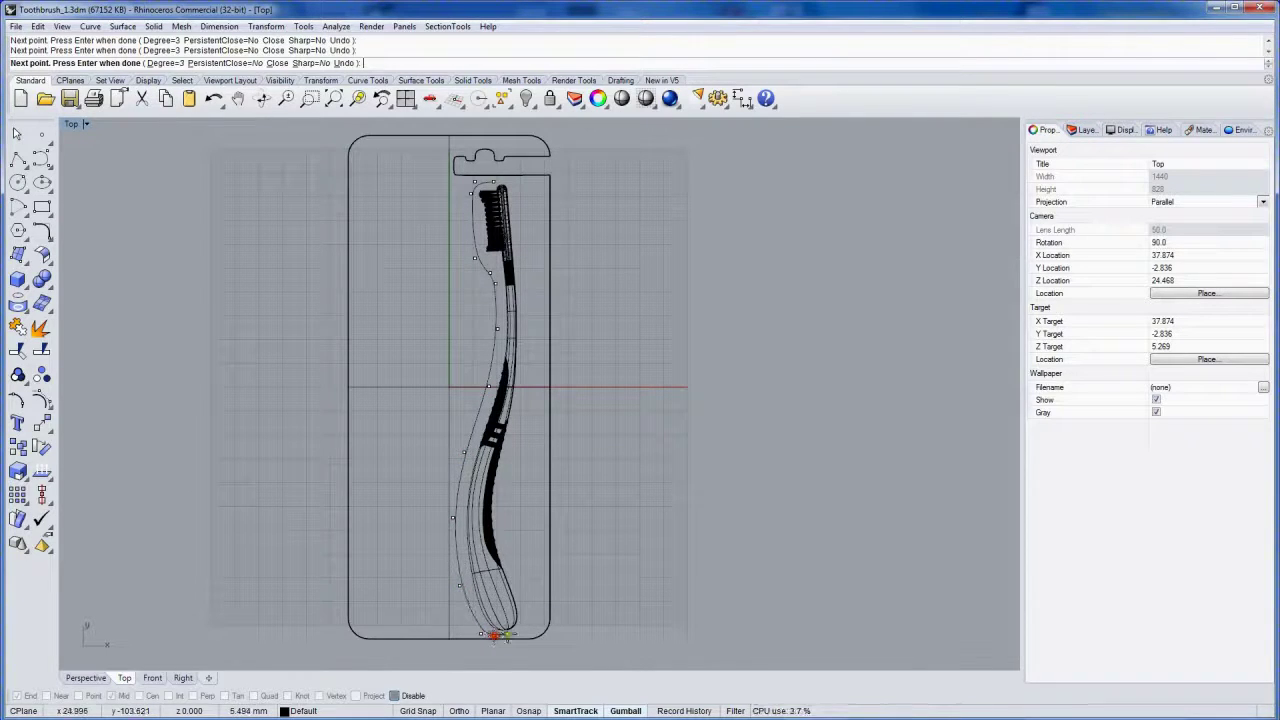
Trace around the tail and up the handle's right side, closing the outline at the head
left_click(527, 630)
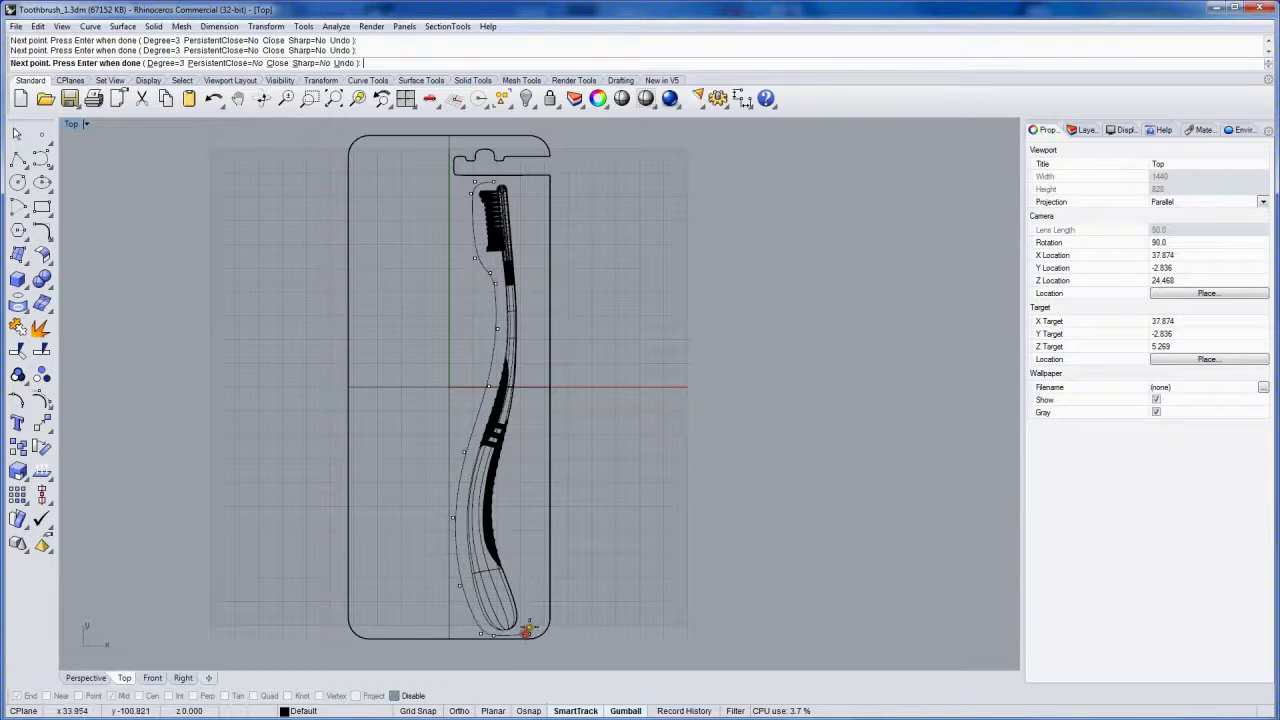
left_click(526, 600)
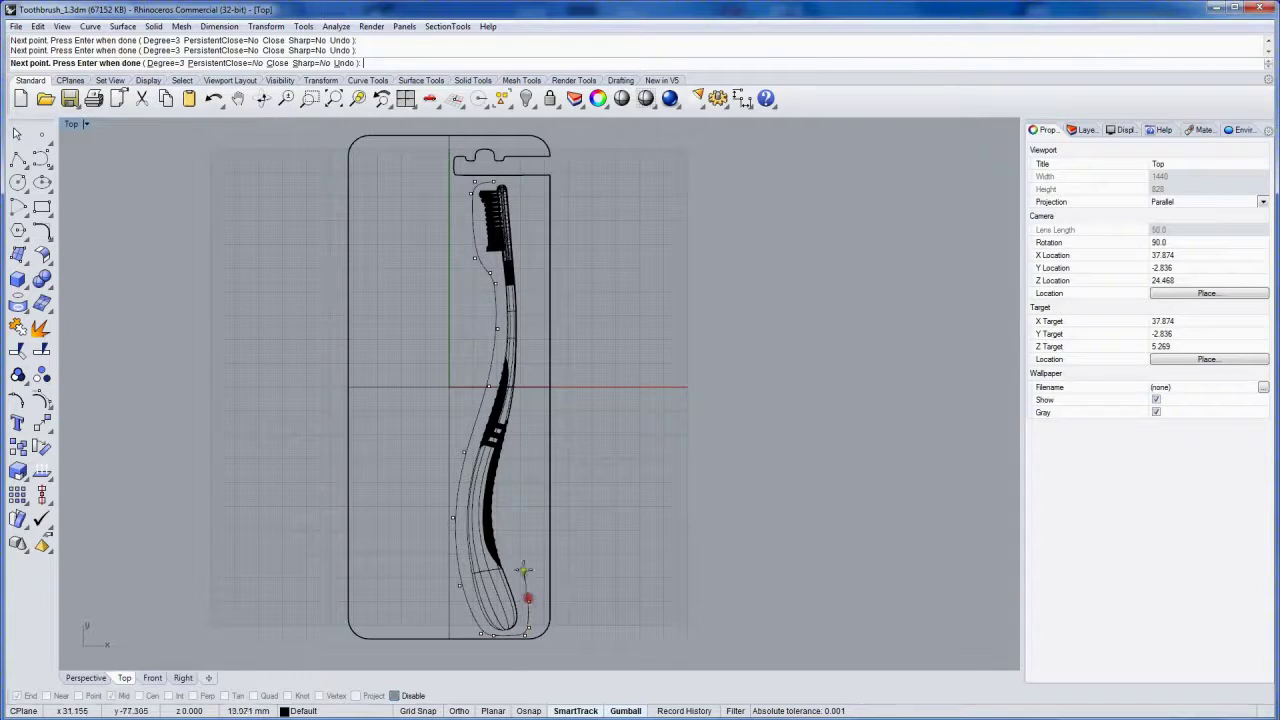
left_click(512, 547)
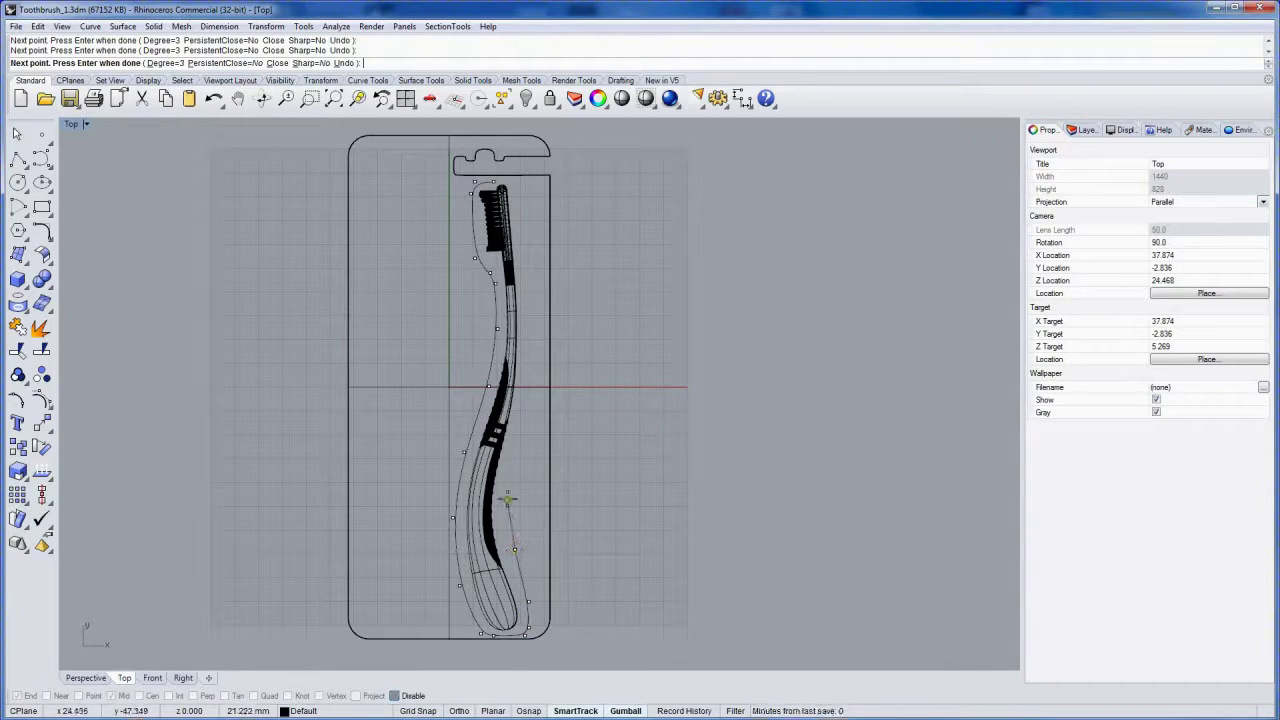
left_click(506, 499)
left_click(524, 421)
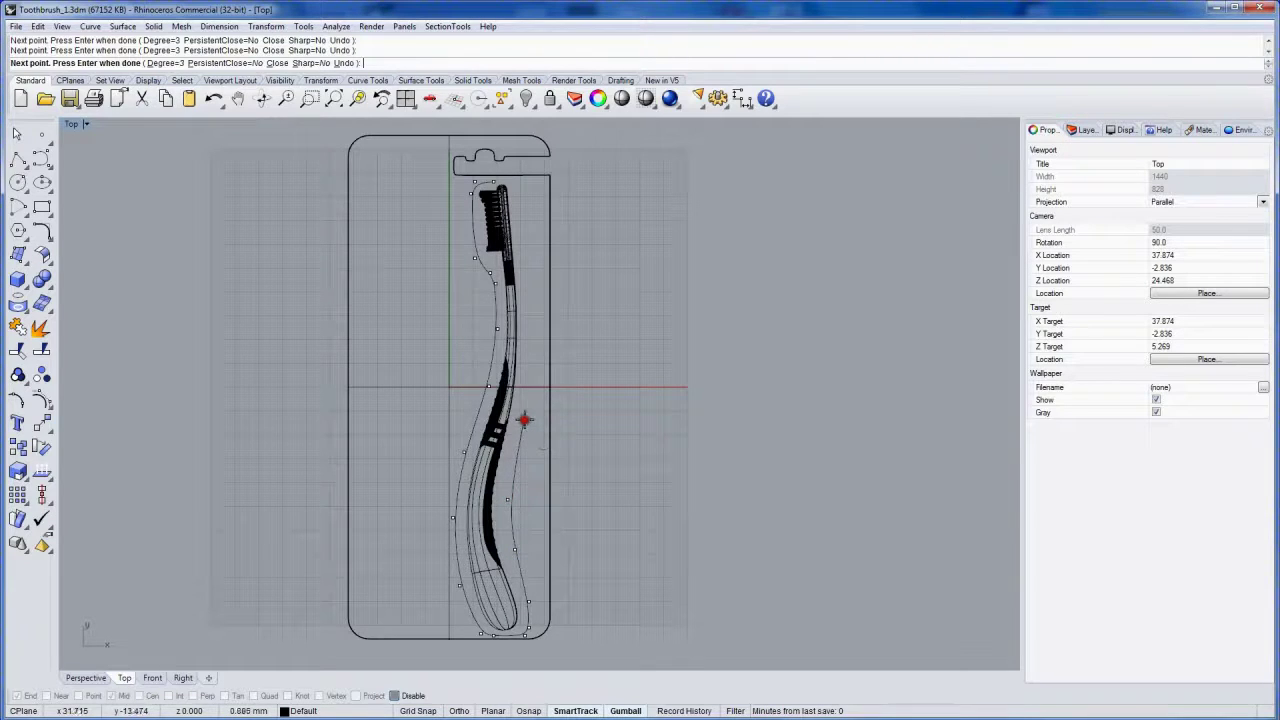
left_click(531, 347)
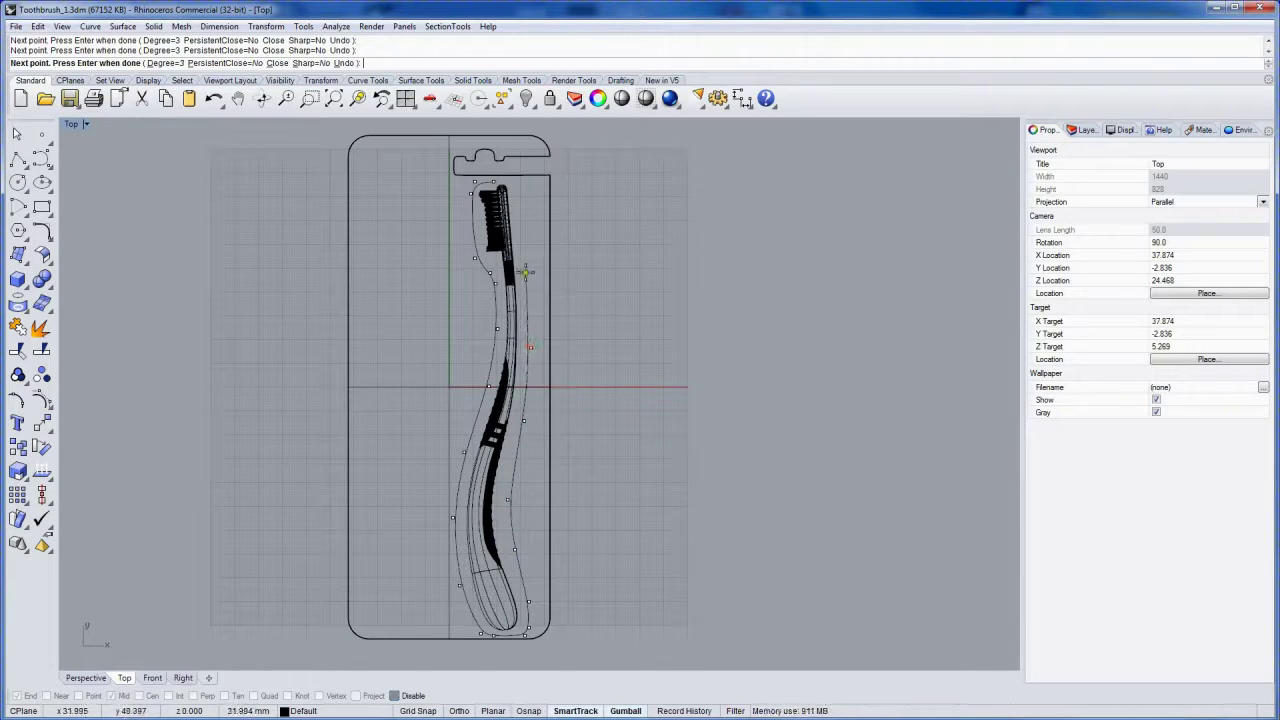
left_click(517, 187)
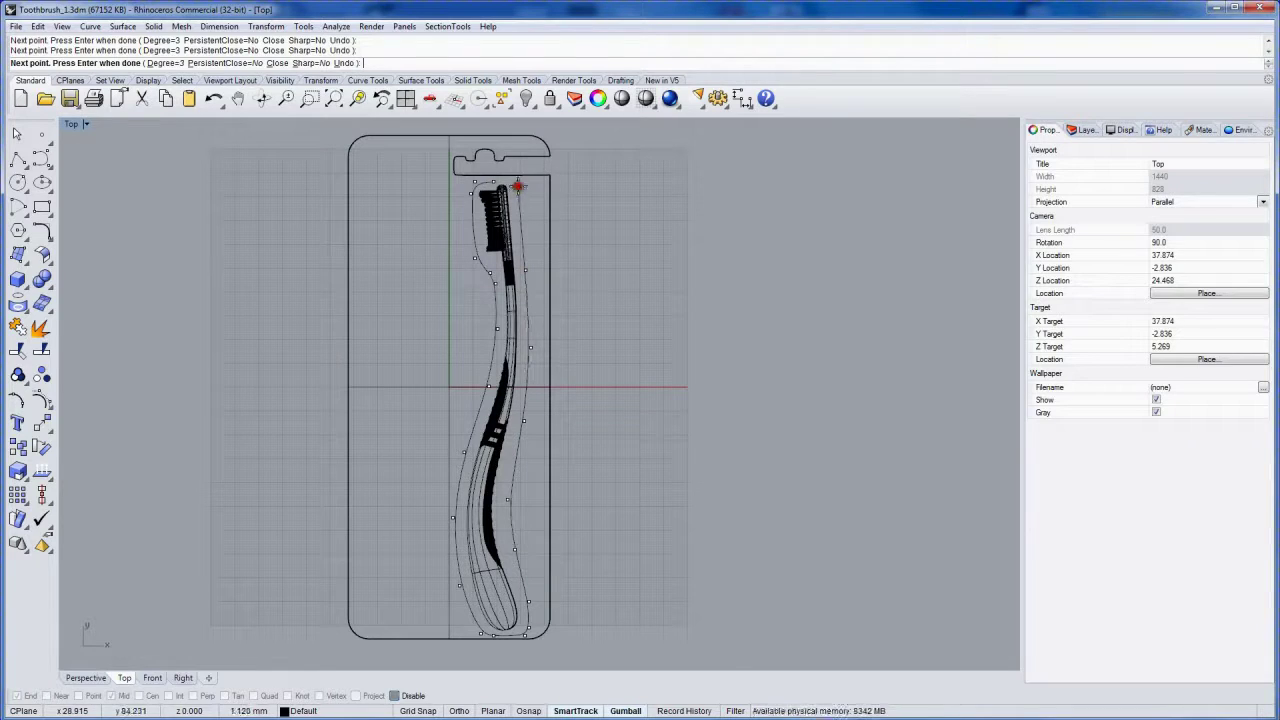
left_click(503, 183)
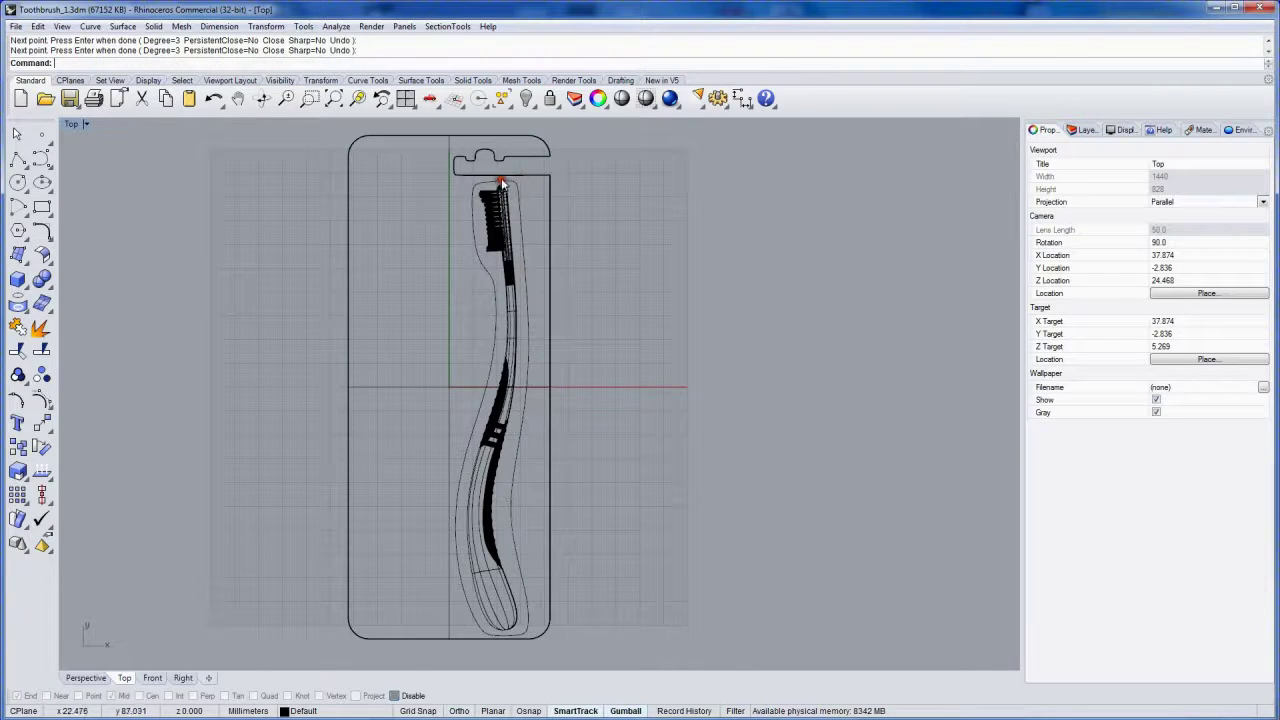
left_click(519, 193)
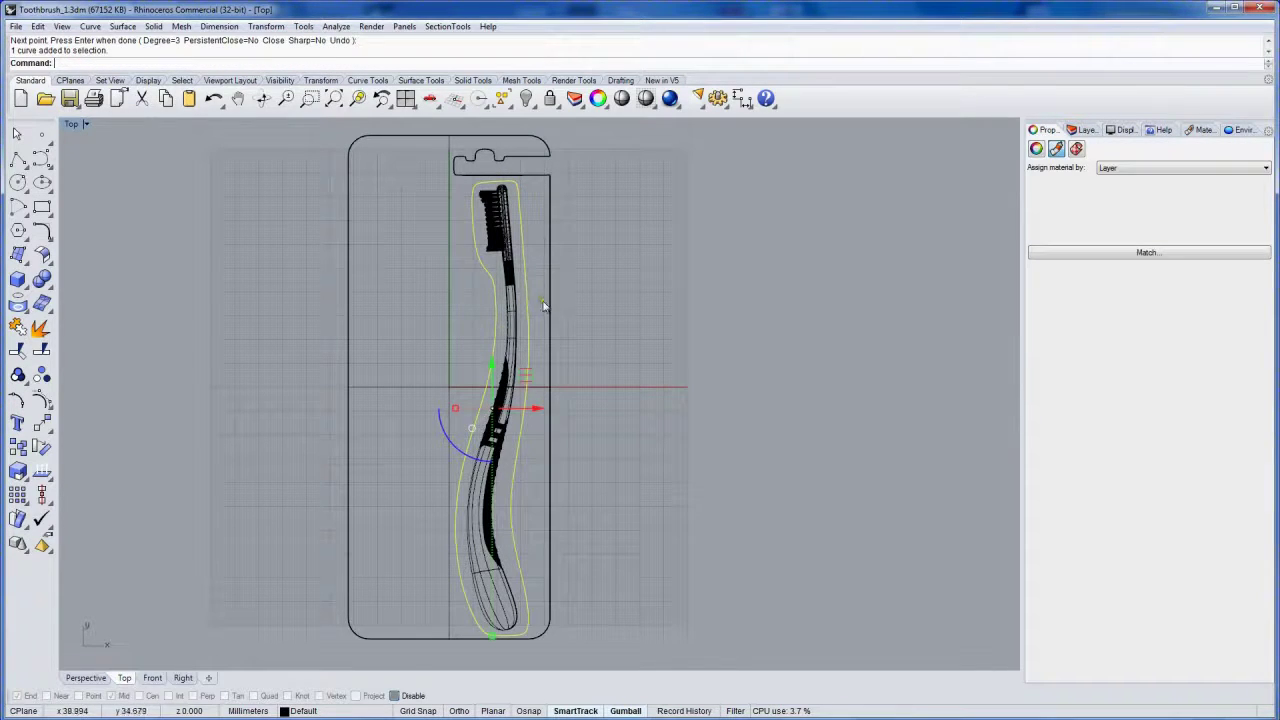
Show the outline's control points and drag its right corner point downward beside the brush head
key("F10")
scroll(560, 255, "up", 5)
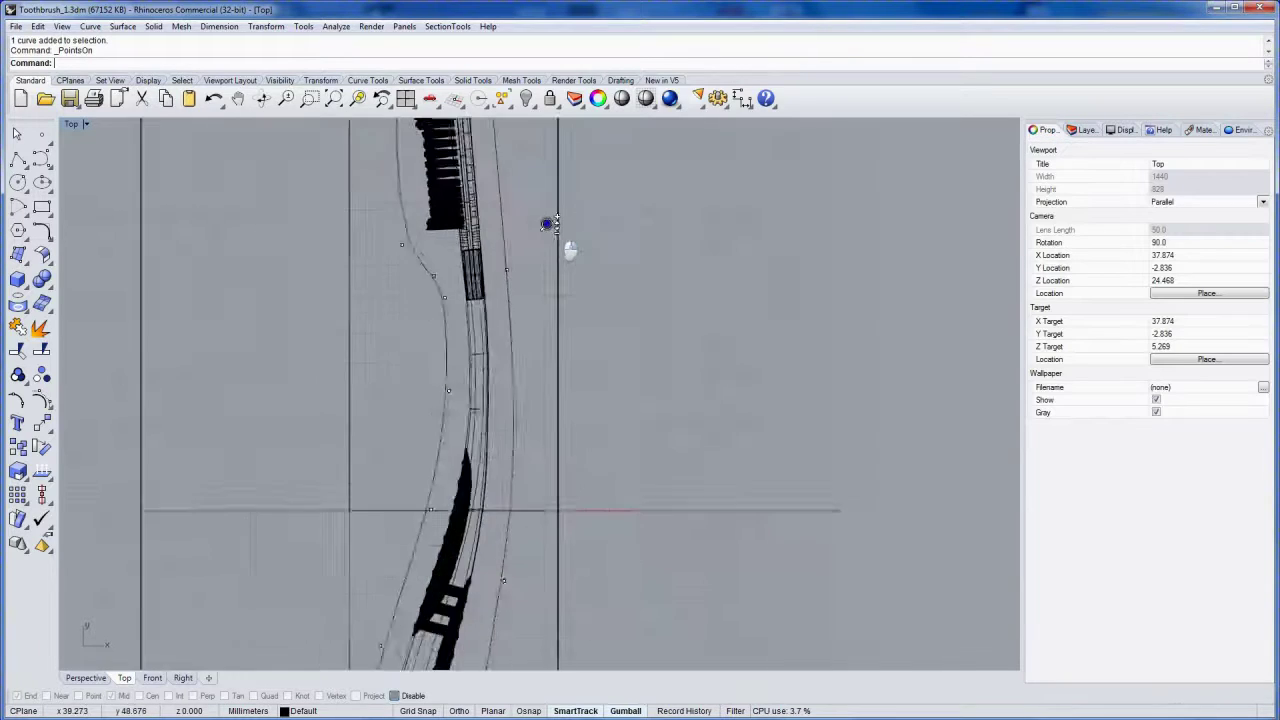
scroll(560, 350, "down", 5)
scroll(590, 470, "up", 6)
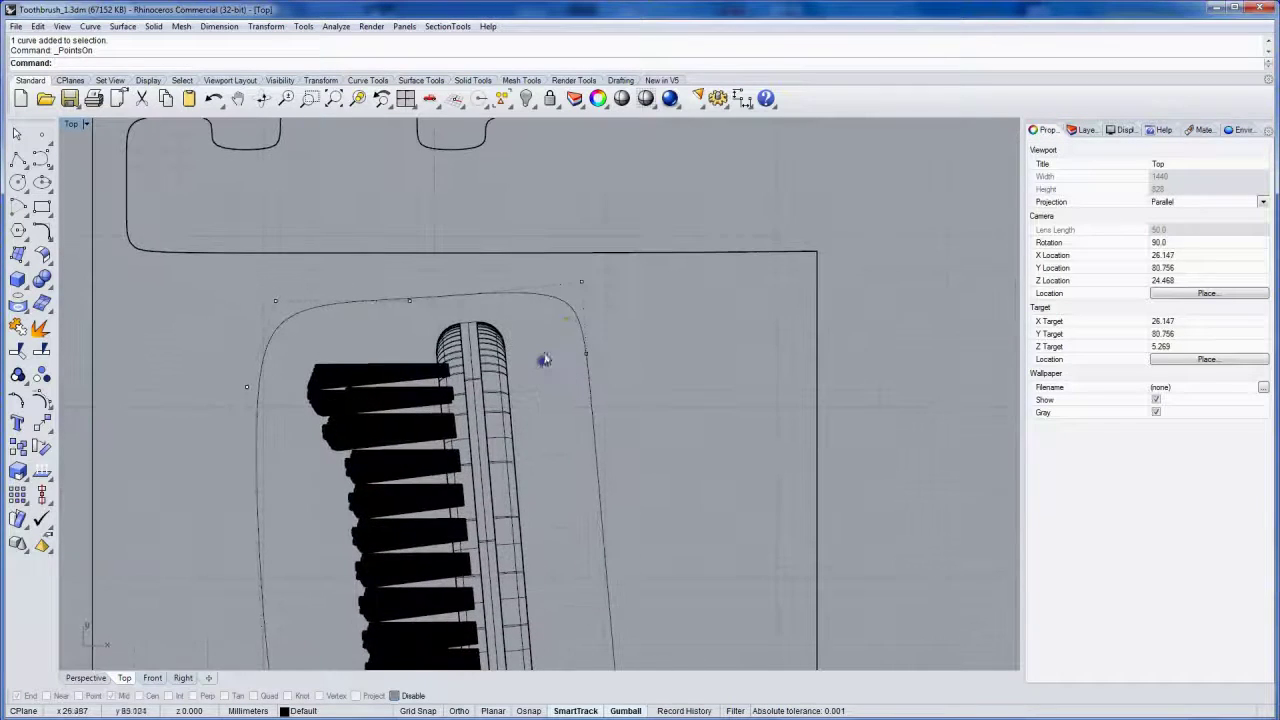
left_click(581, 286)
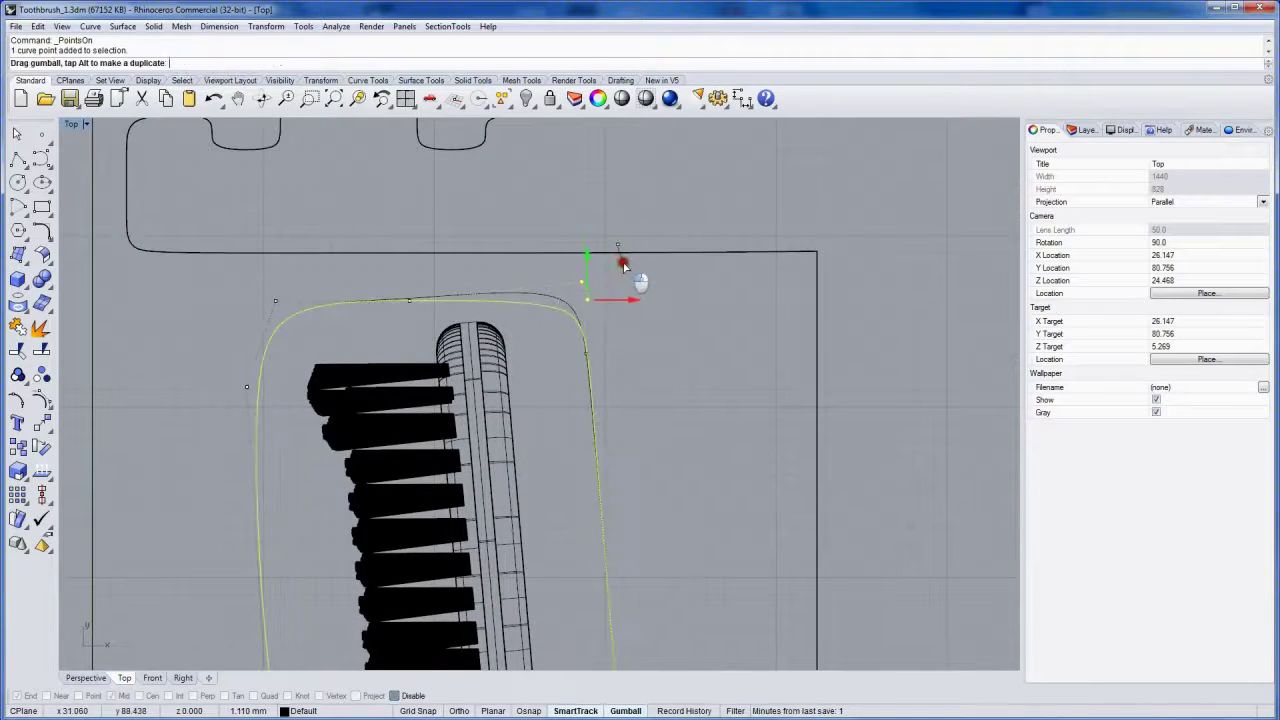
left_click(580, 349)
left_click_drag(617, 327, 641, 370)
left_click(707, 469)
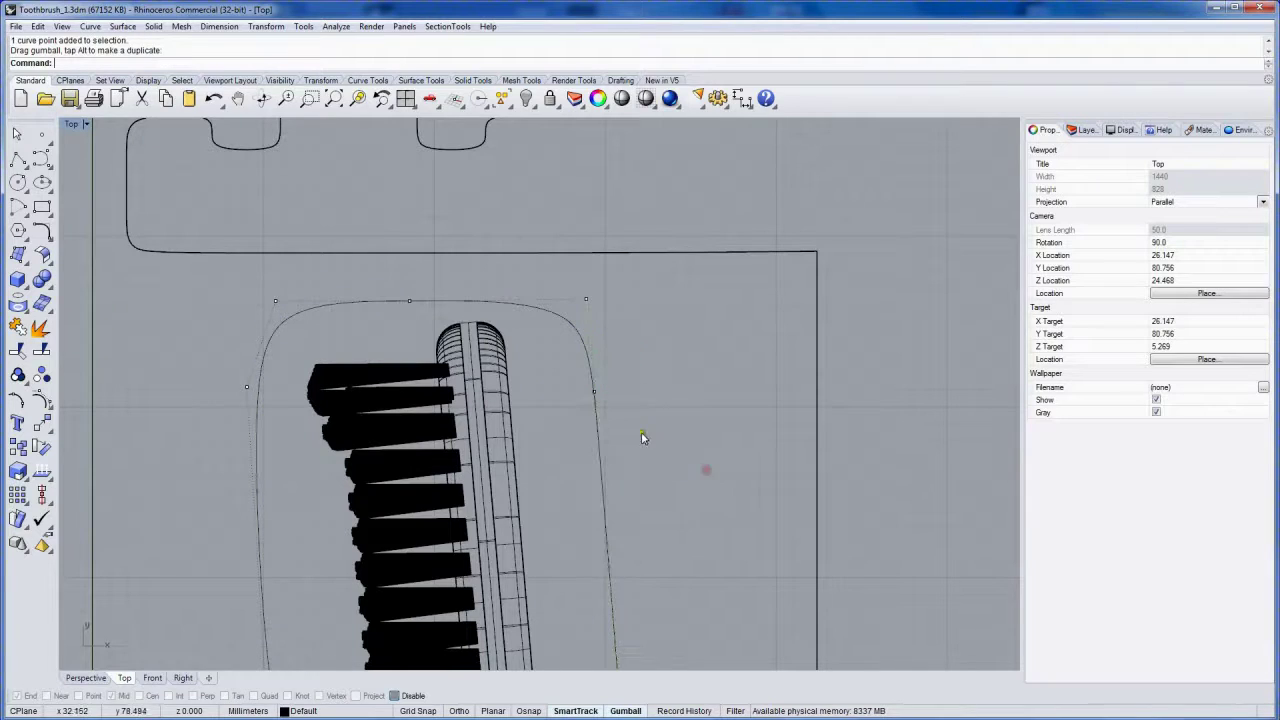
Hide the control points, reframe the toothbrush, and select the outline curve
key("F11")
scroll(645, 400, "down", 10)
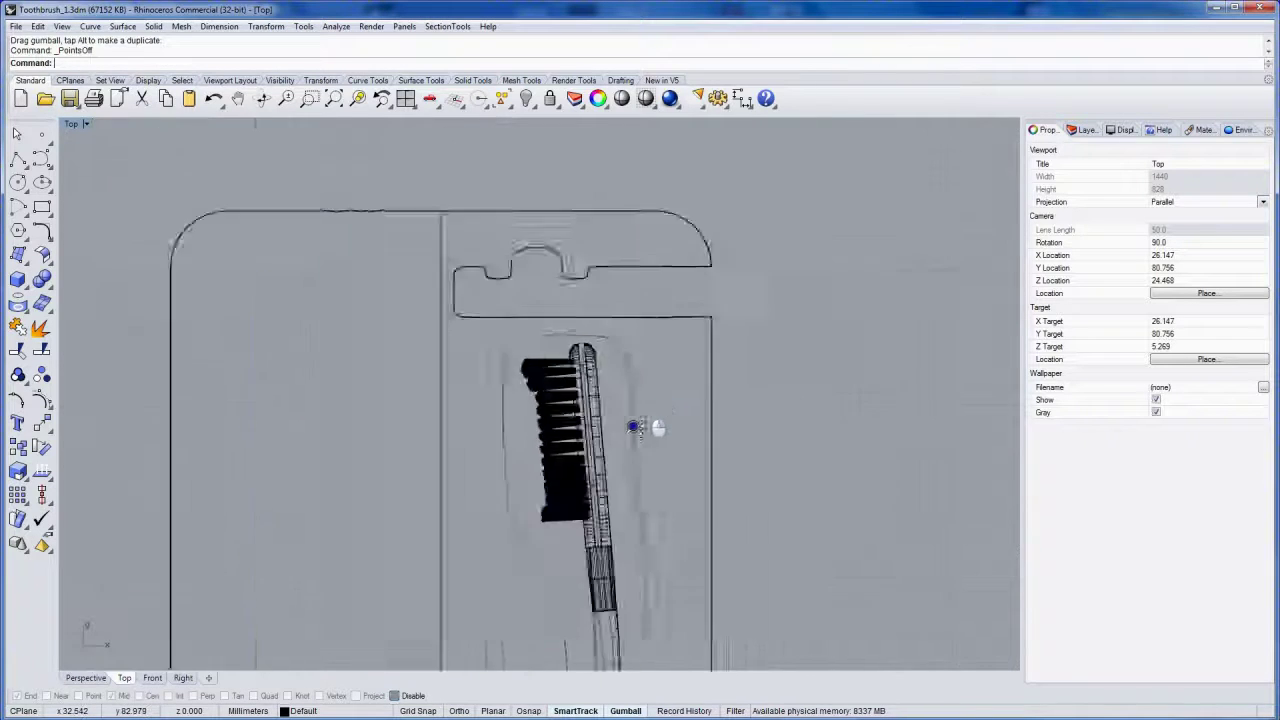
right_click_drag(623, 486, 516, 318)
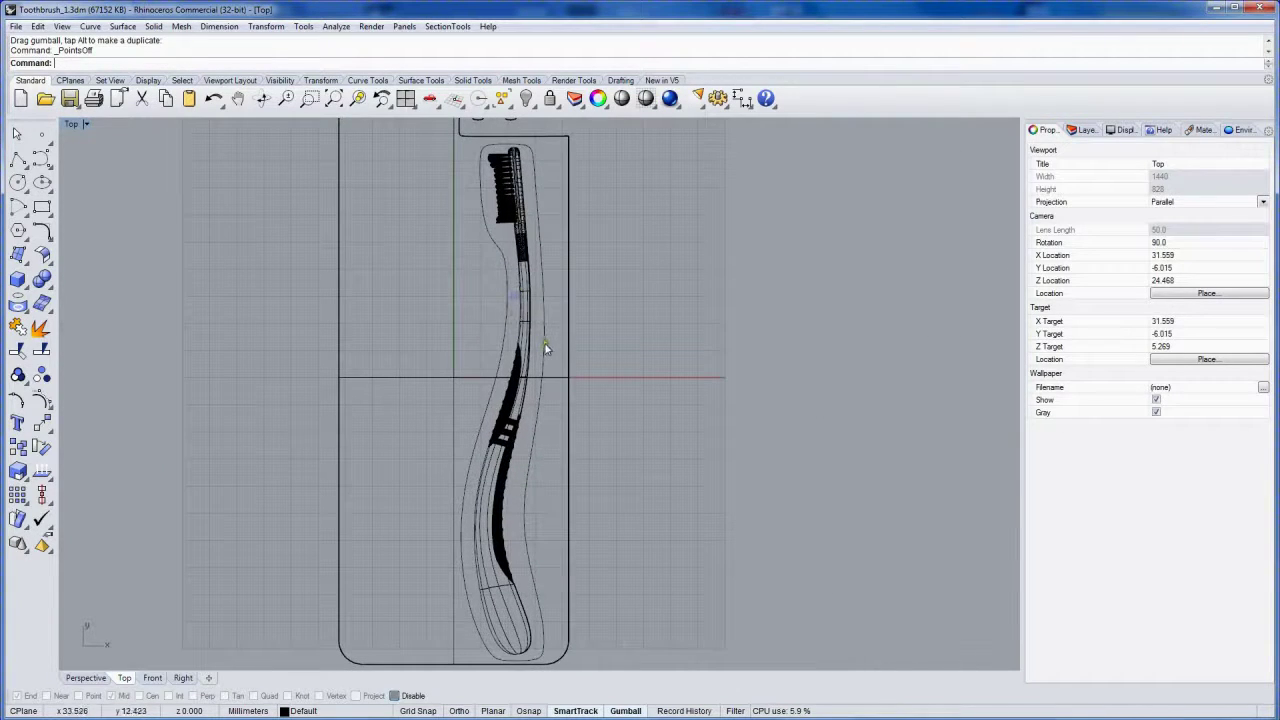
left_click(545, 350)
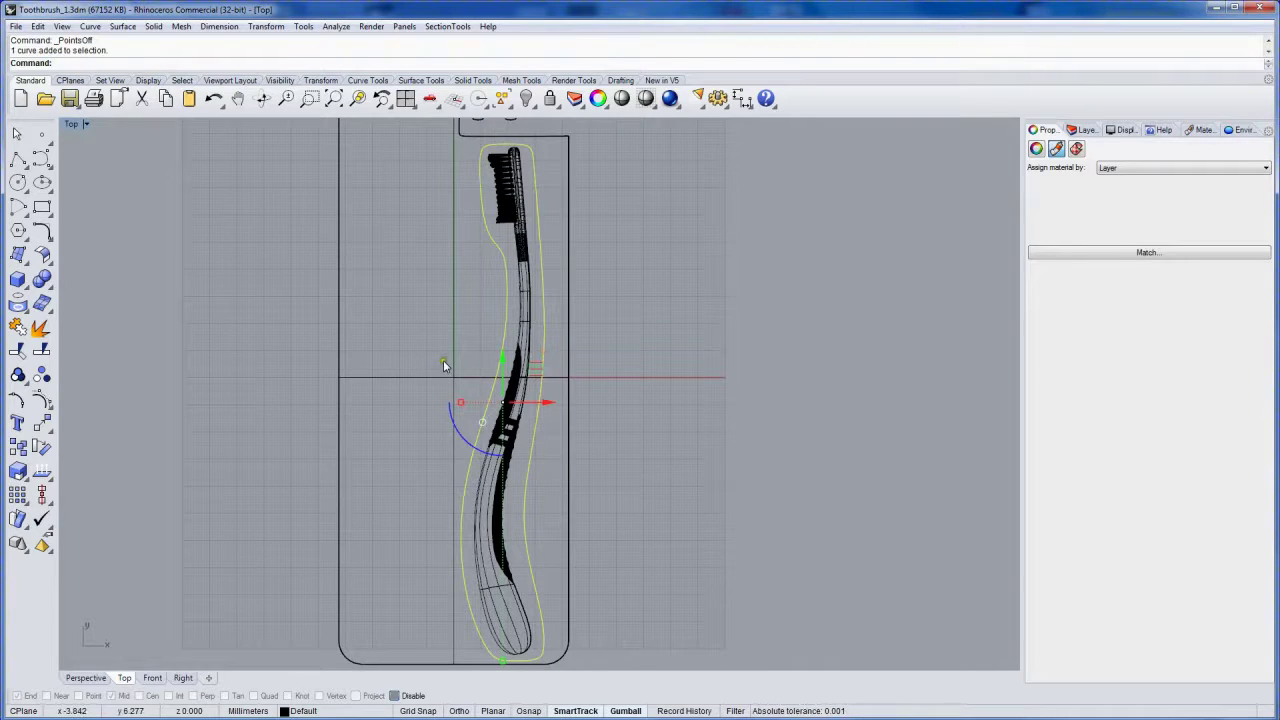
Offset the toothbrush outline outward by a distance of 5
key("Return")
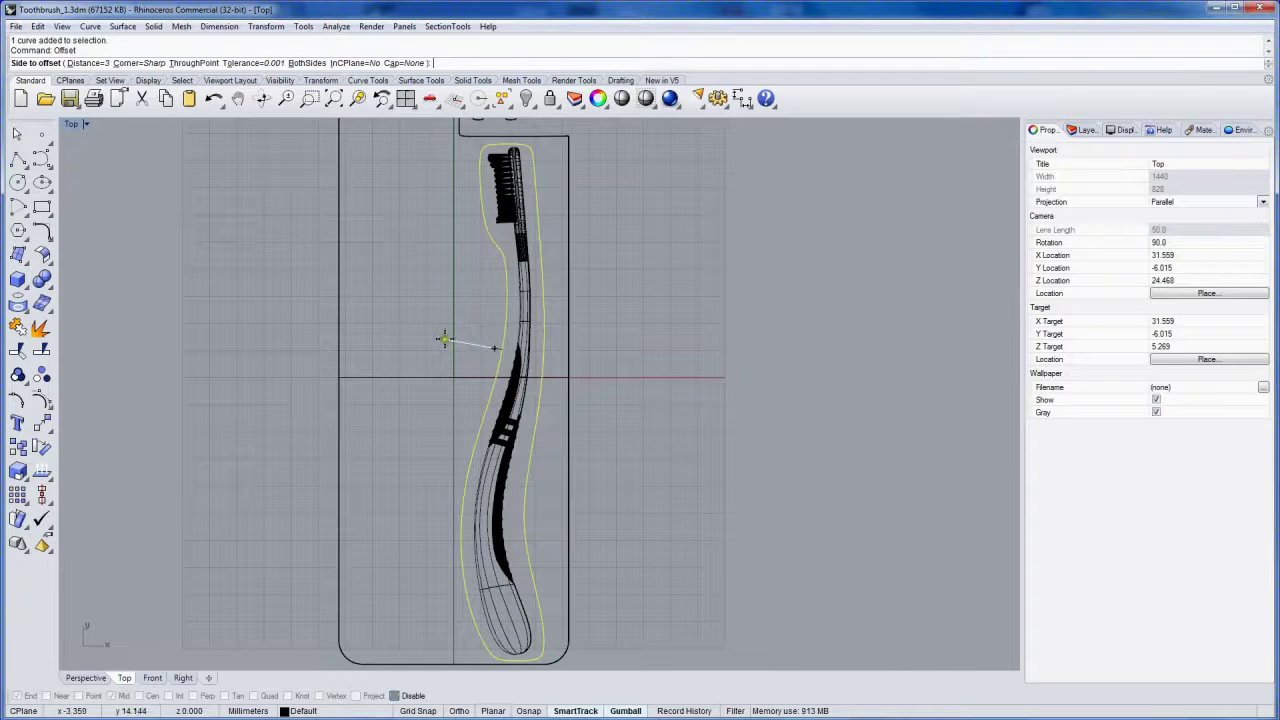
left_click(88, 63)
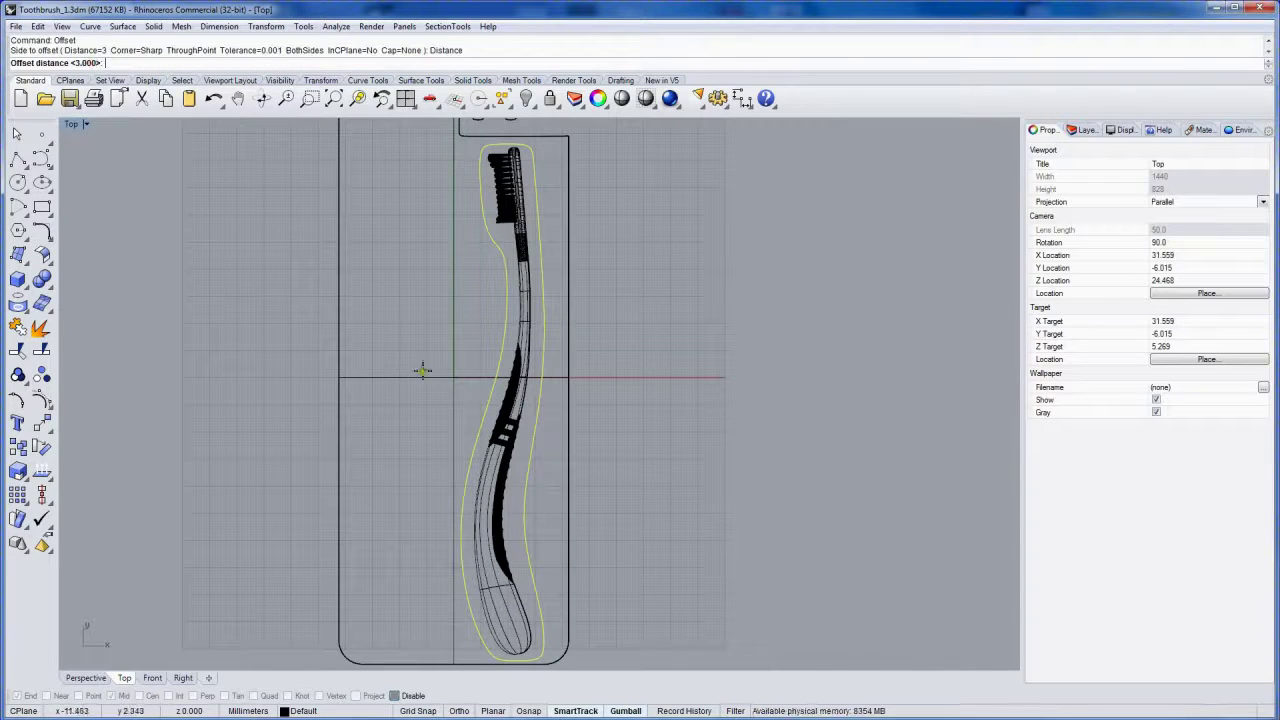
type("5")
key("Return")
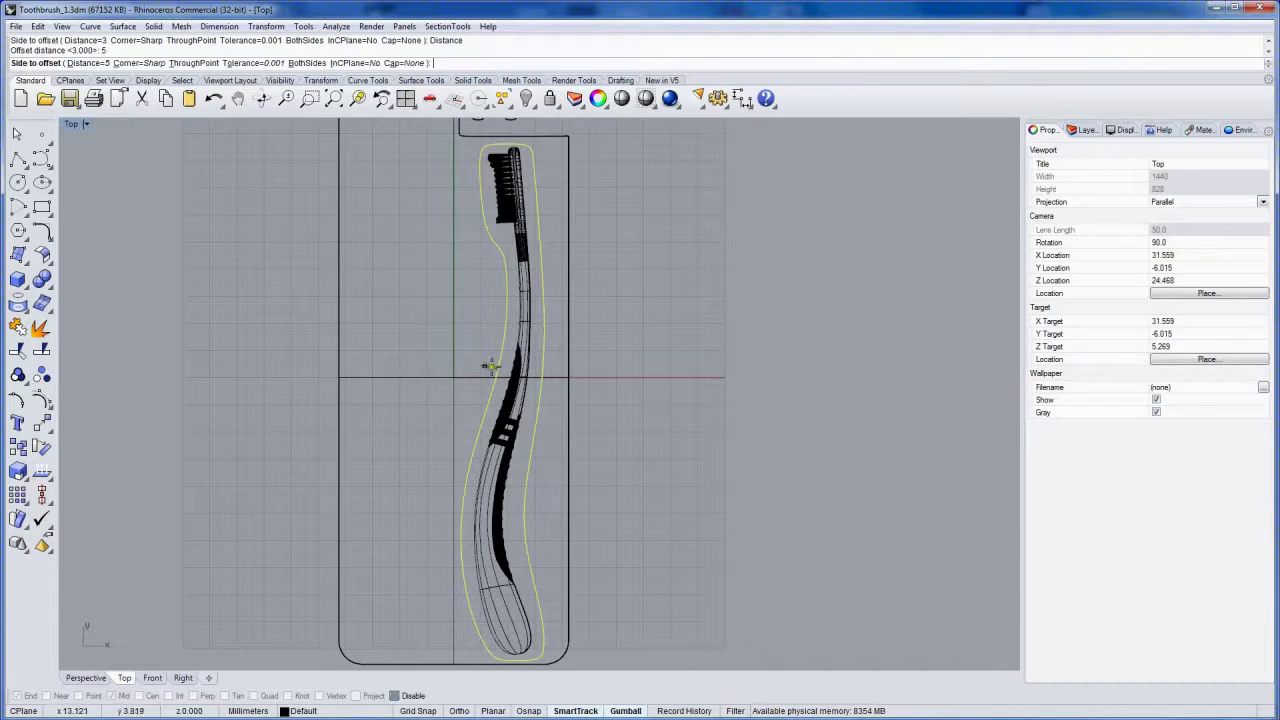
left_click(458, 372)
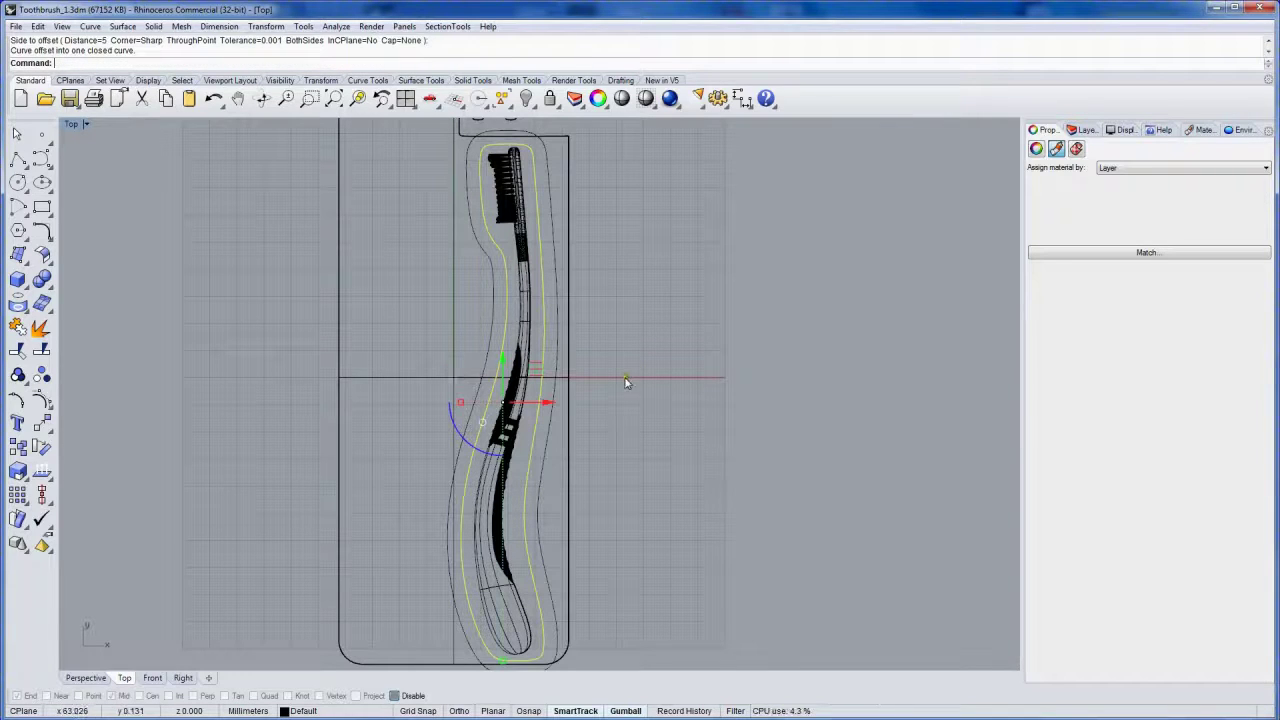
scroll(621, 376, "down", 2)
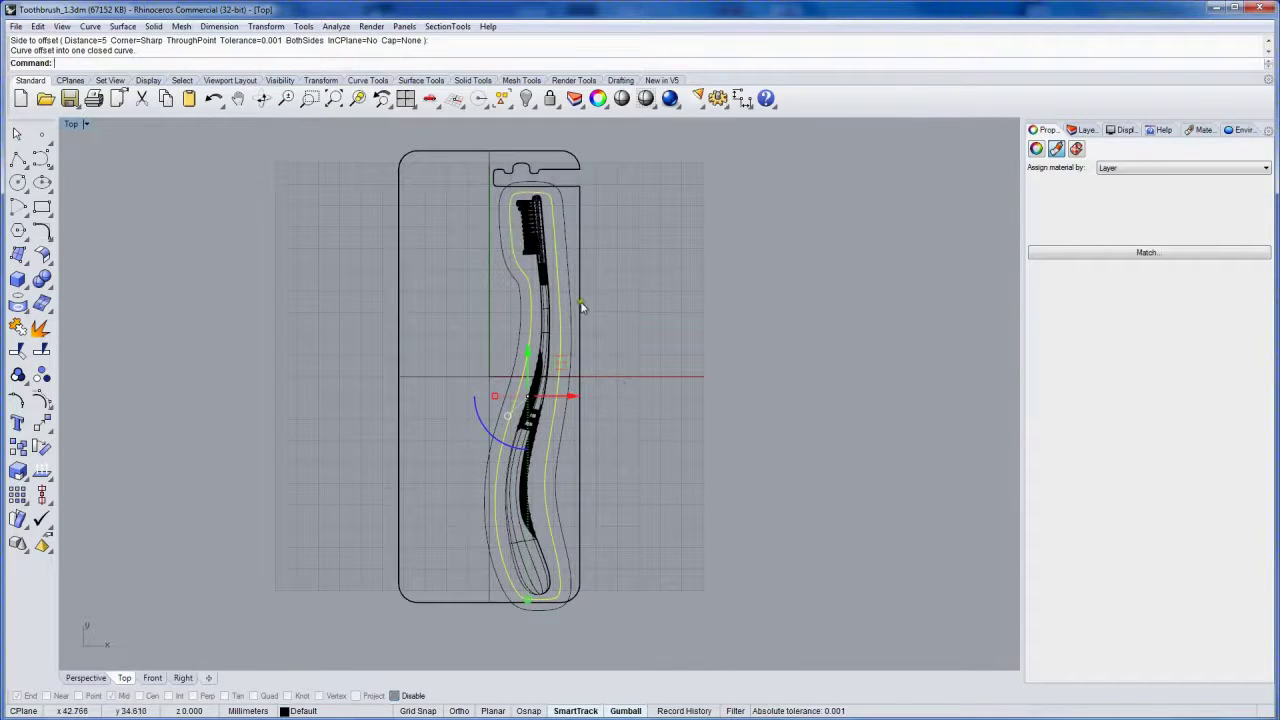
left_click(426, 207)
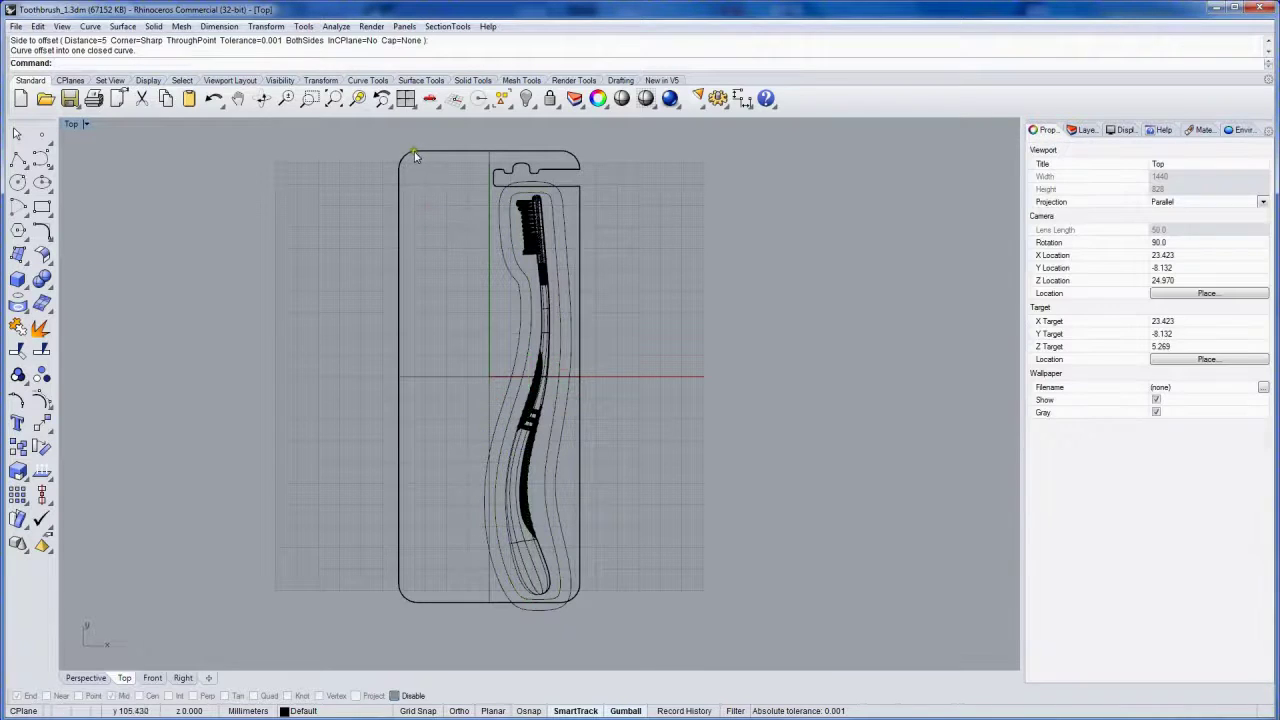
Group the backing card's surface and polysurface together
left_click(403, 158)
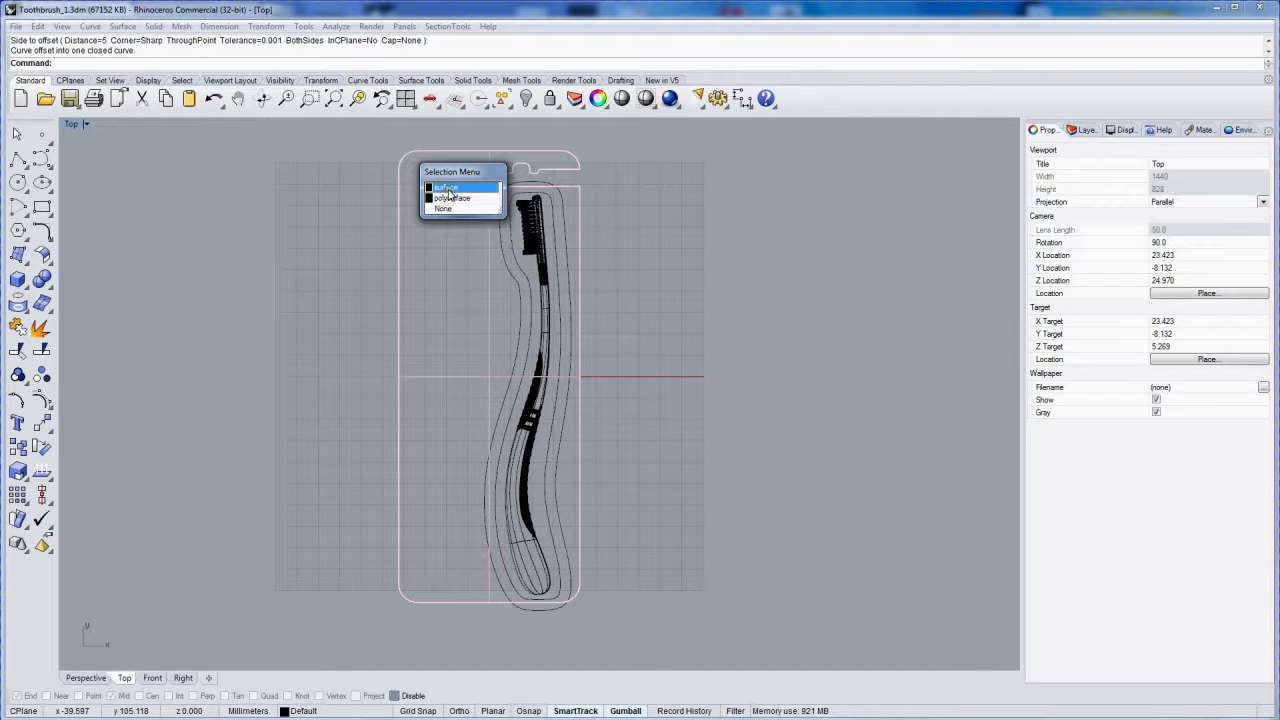
left_click(434, 234)
left_click_drag(434, 234, 331, 171)
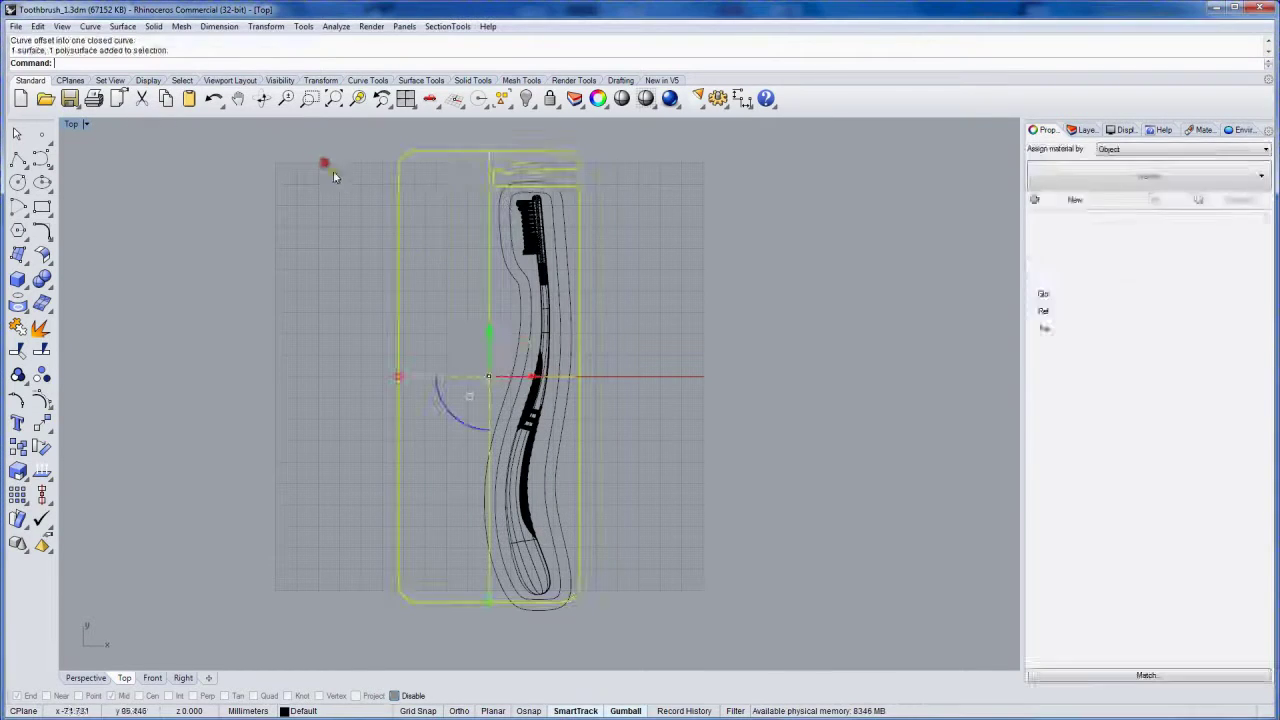
key("ctrl+g")
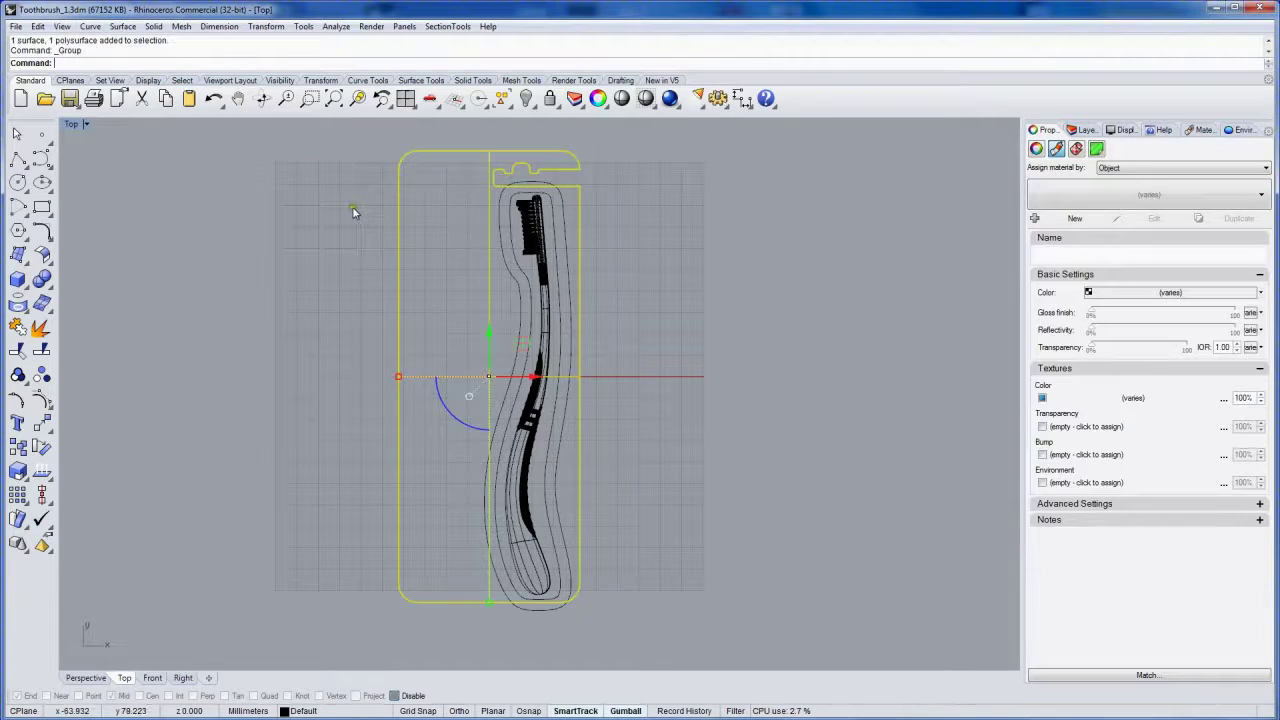
Scale the grouped backing card up slightly with the gumball
left_click_drag(398, 382, 393, 387, "shift")
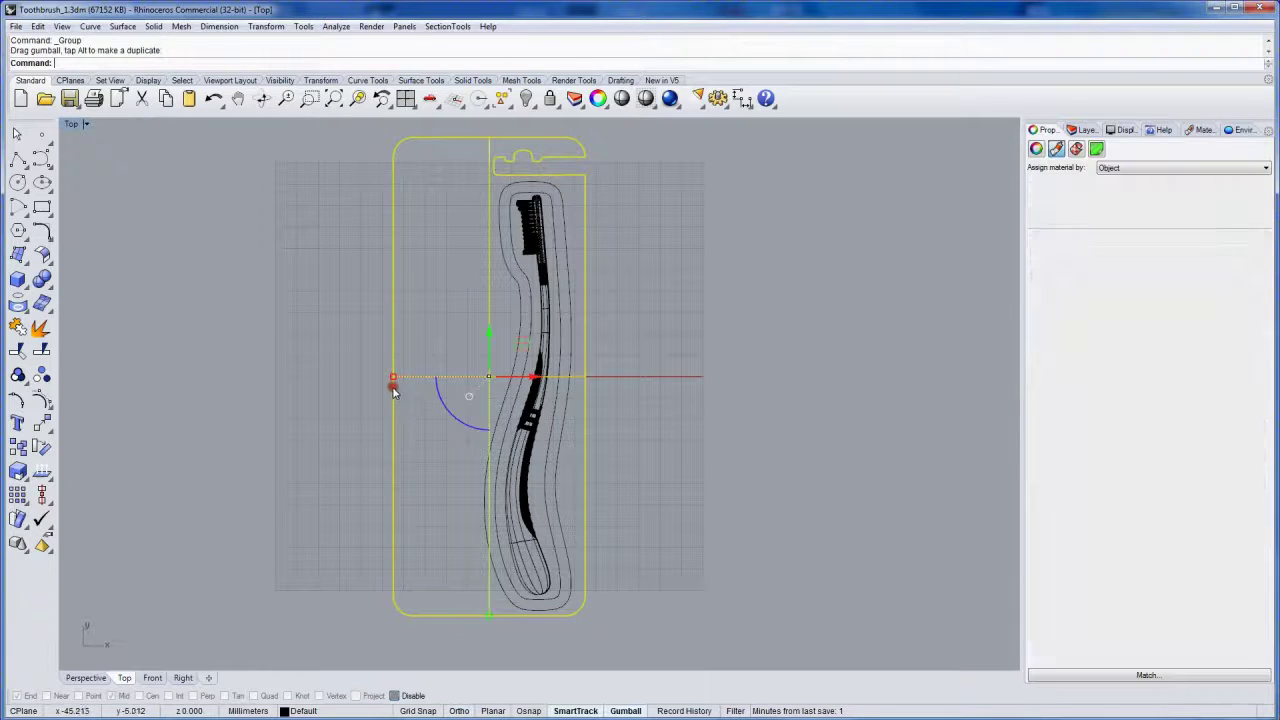
left_click(330, 418)
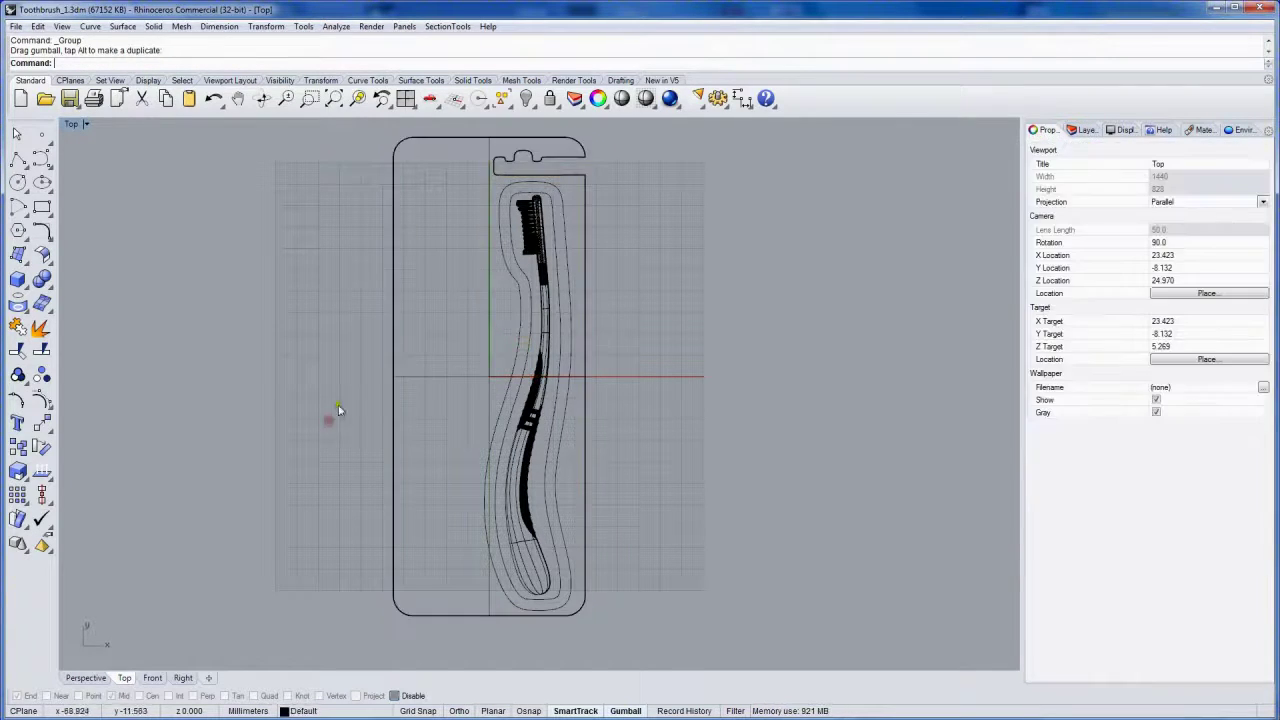
left_click(529, 283)
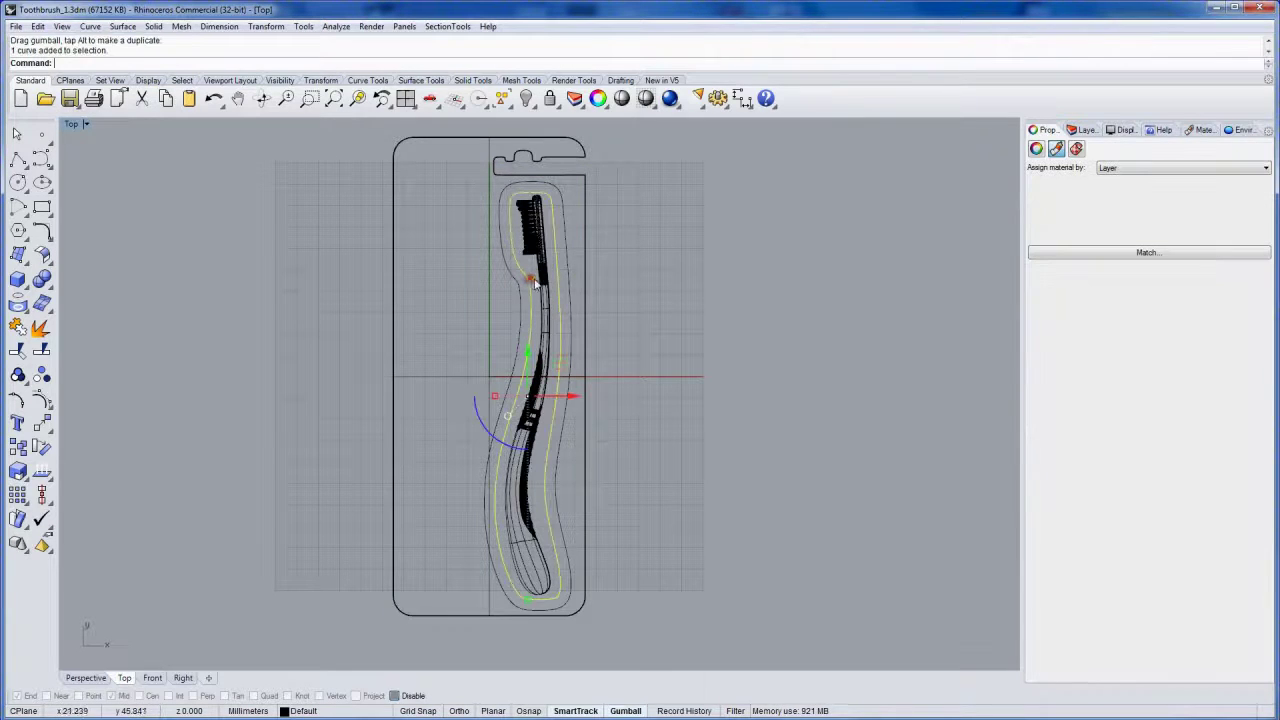
In the Front view, lift the selected outline curve about 9.8 mm above the card
key("ctrl+F2")
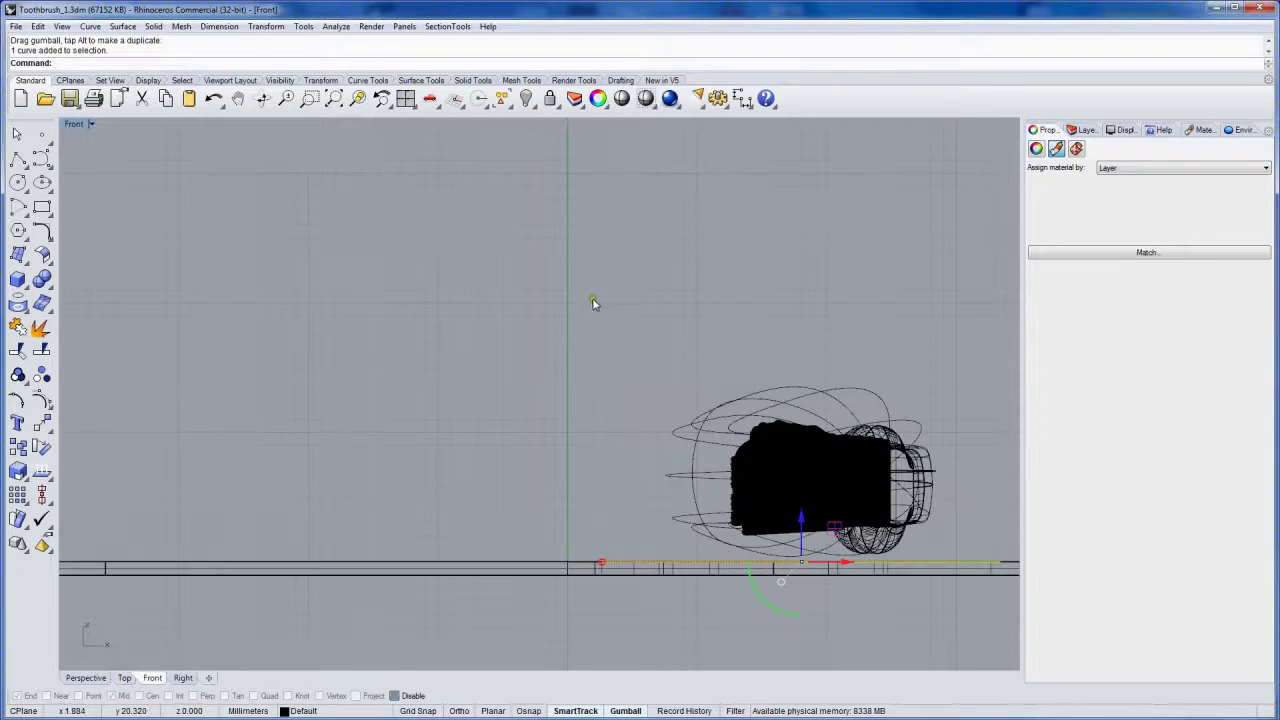
scroll(613, 436, "down", 2)
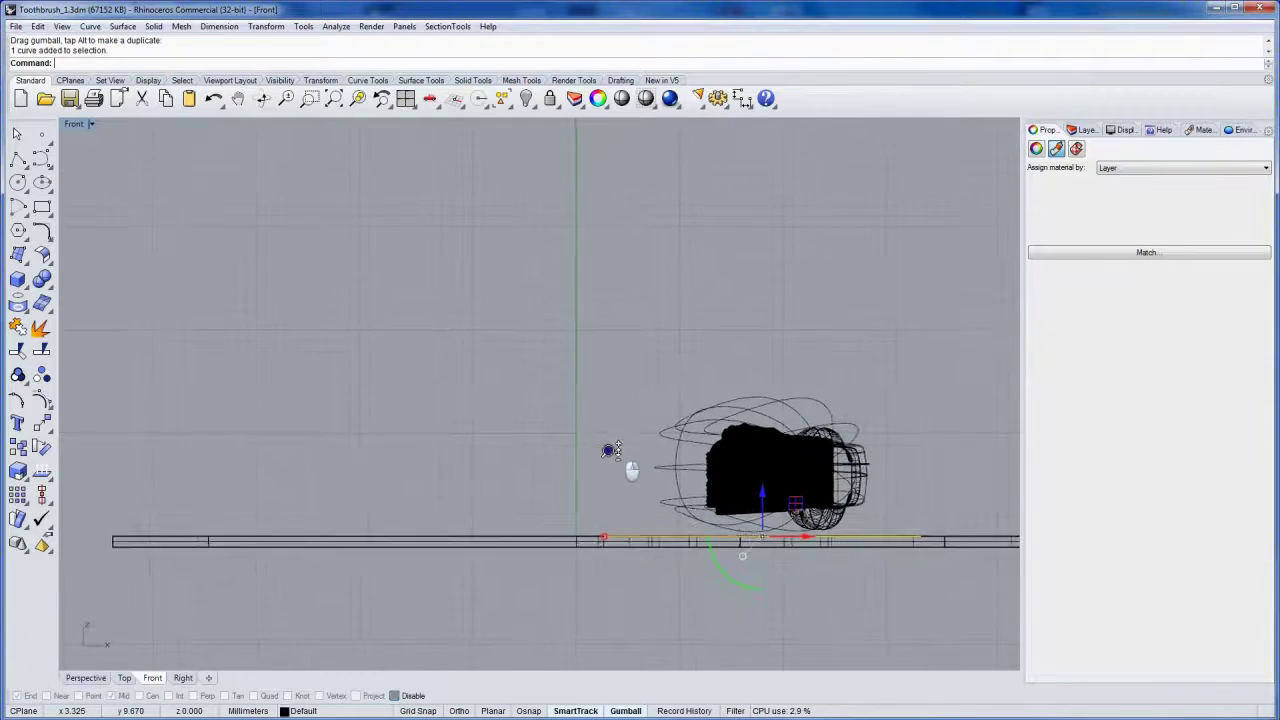
right_click_drag(606, 449, 474, 444)
left_click_drag(513, 465, 521, 358)
left_click(666, 346)
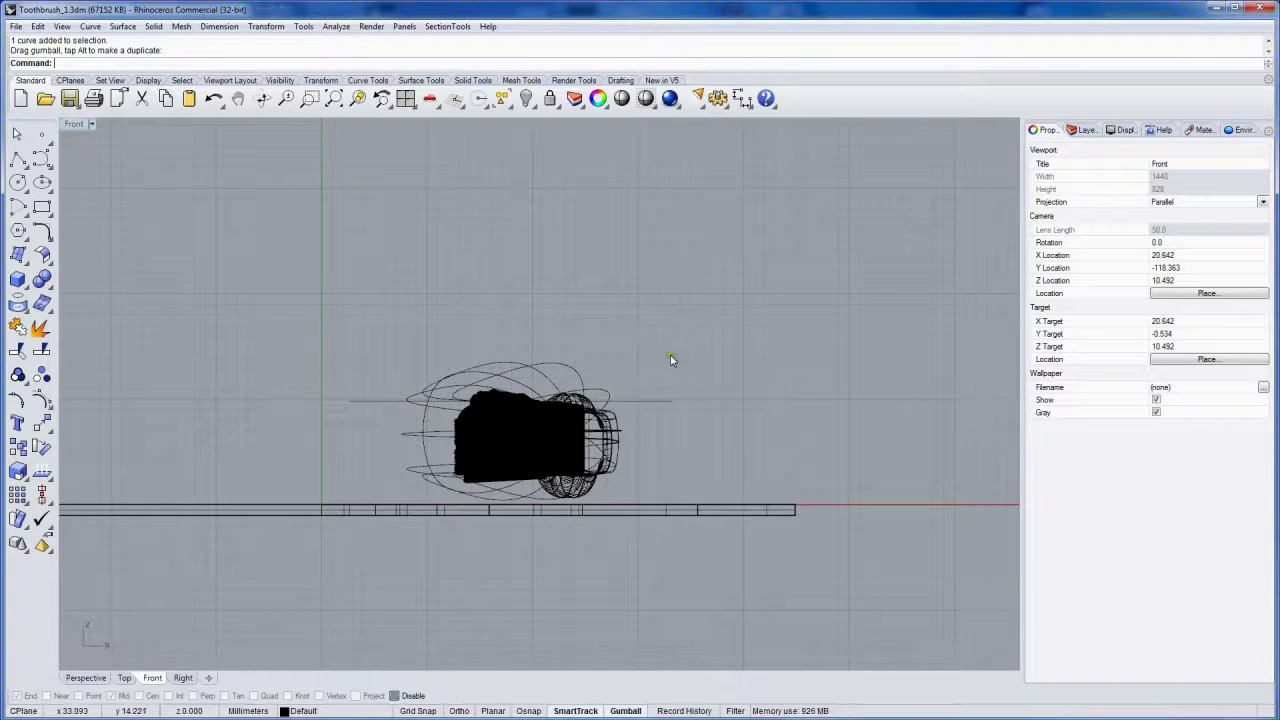
key("ctrl+Tab")
key("ctrl+Tab")
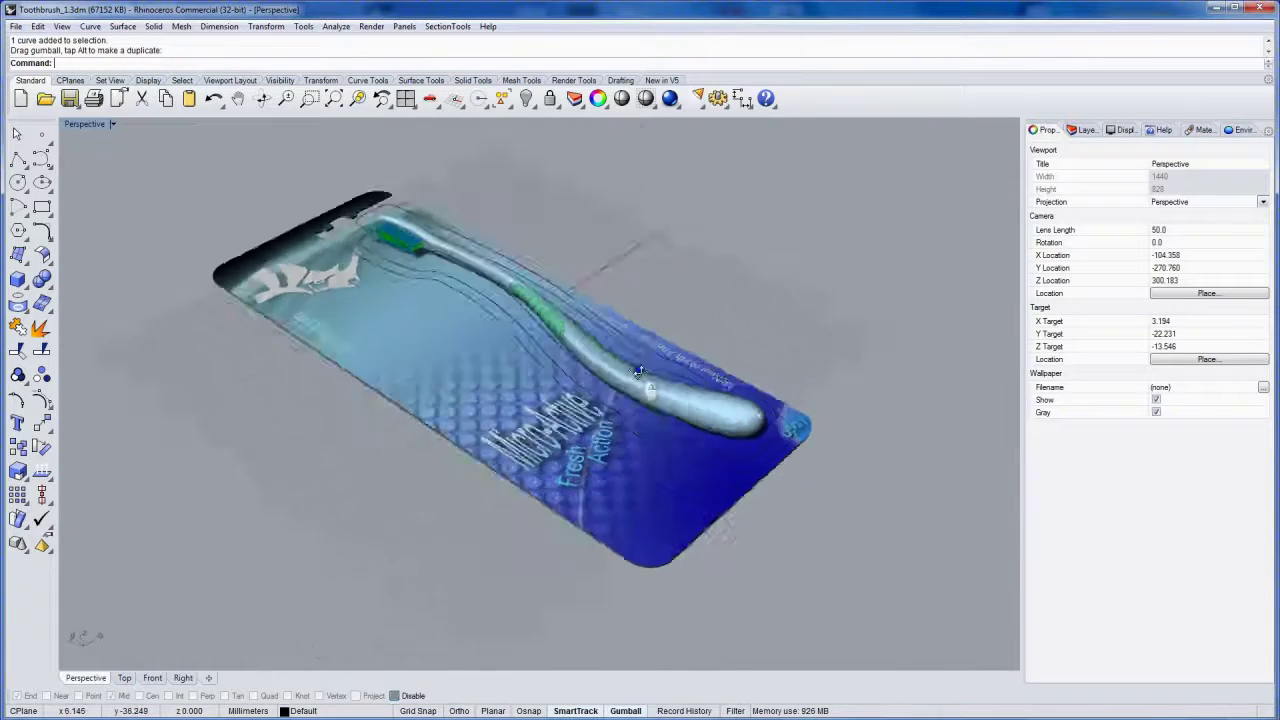
Orbit and zoom the Perspective view in on the toothbrush head
right_click_drag(638, 372, 846, 354)
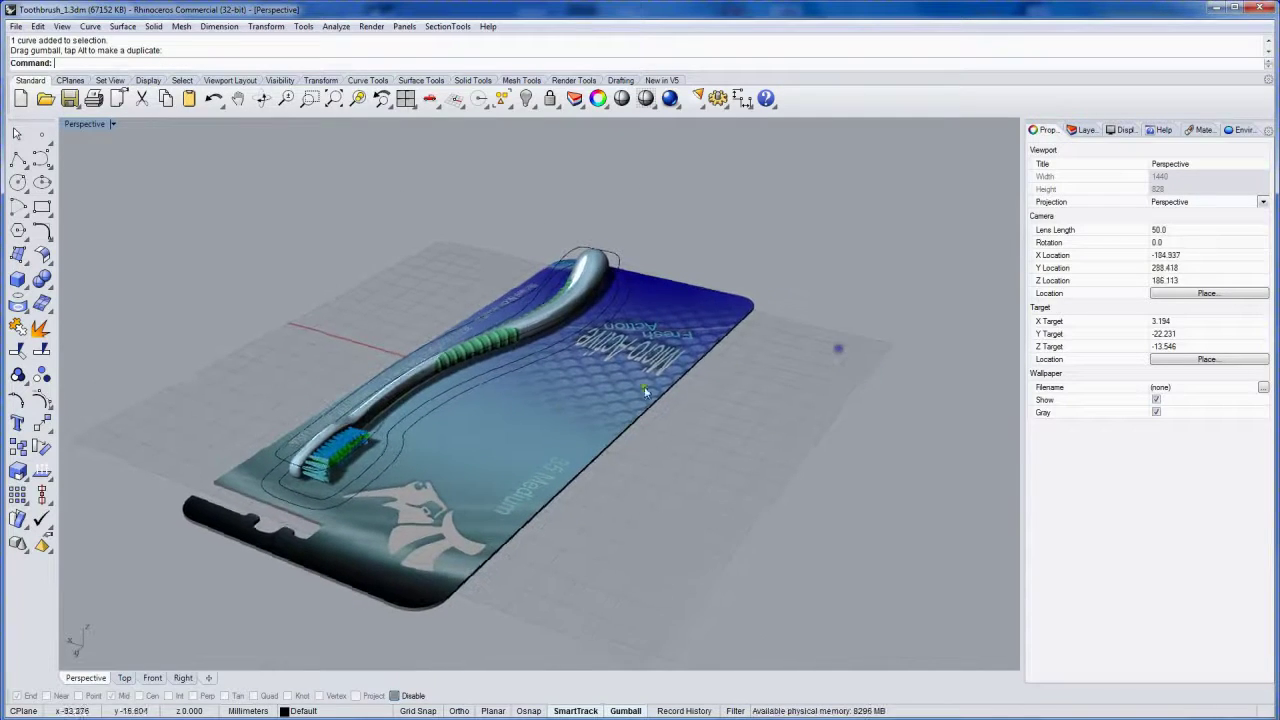
scroll(404, 460, "up", 3)
scroll(423, 429, "up", 3)
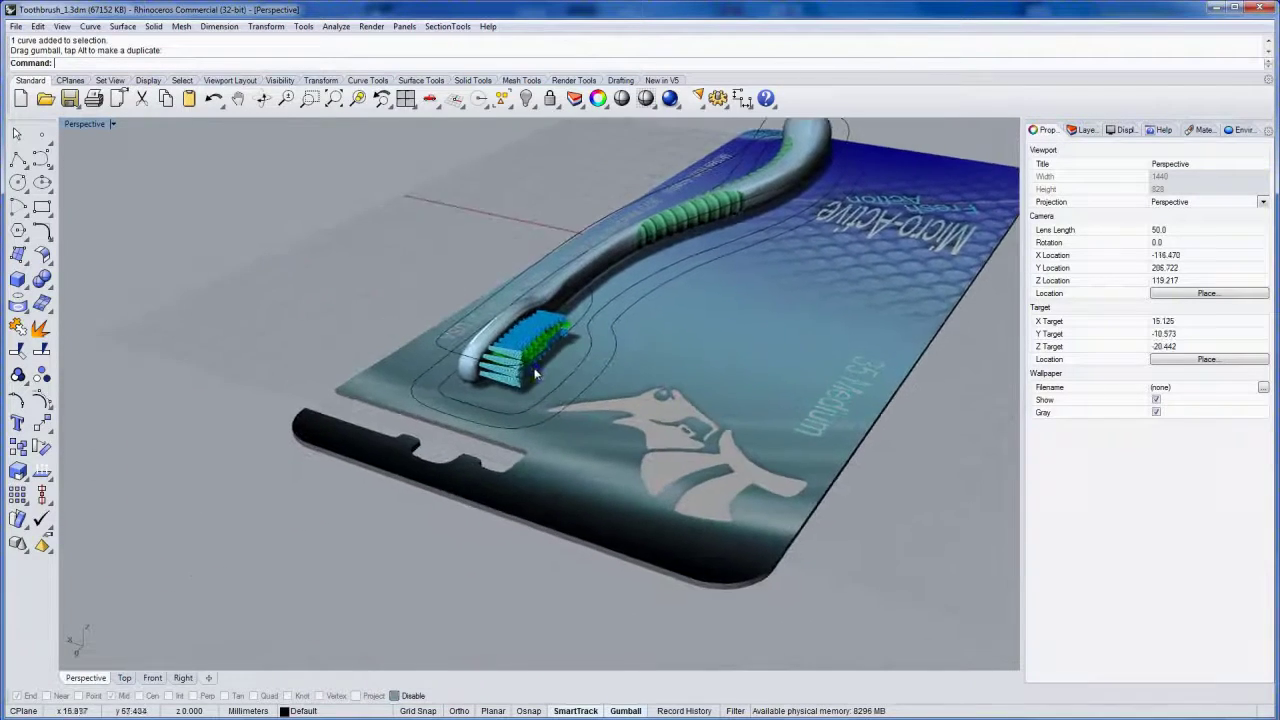
scroll(535, 374, "up", 2)
scroll(420, 405, "up", 2)
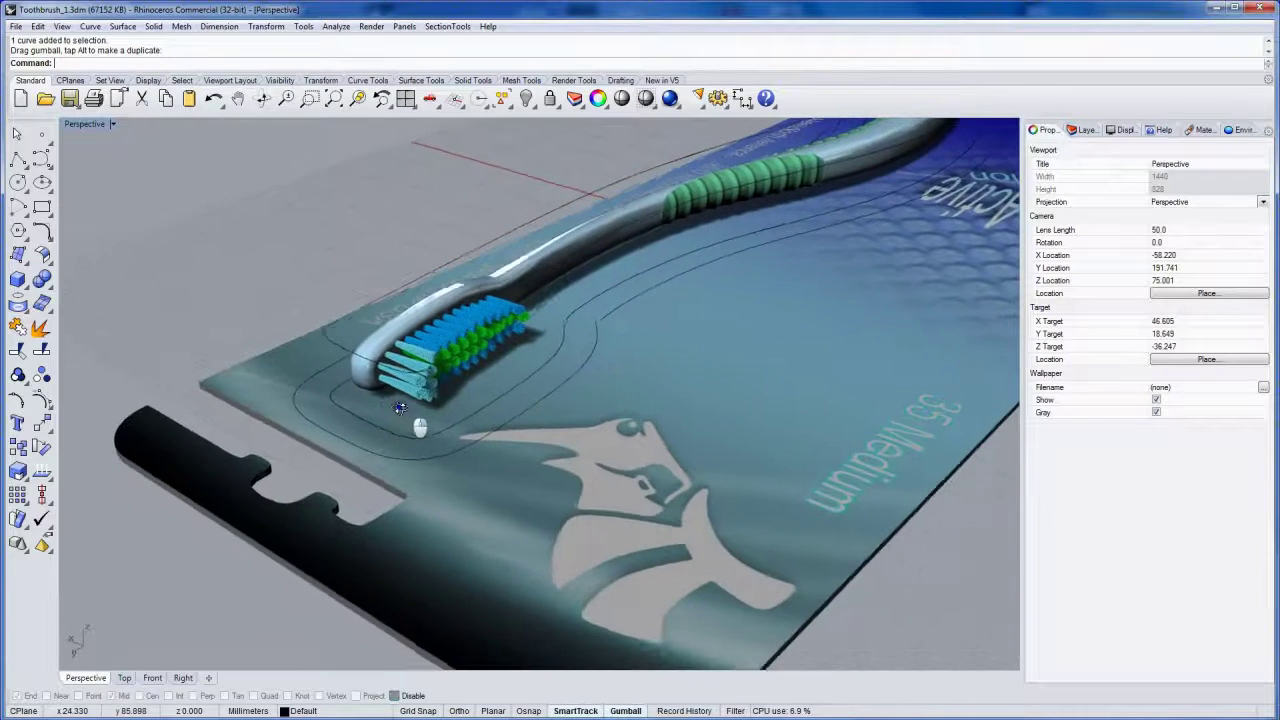
right_click_drag(399, 408, 372, 430)
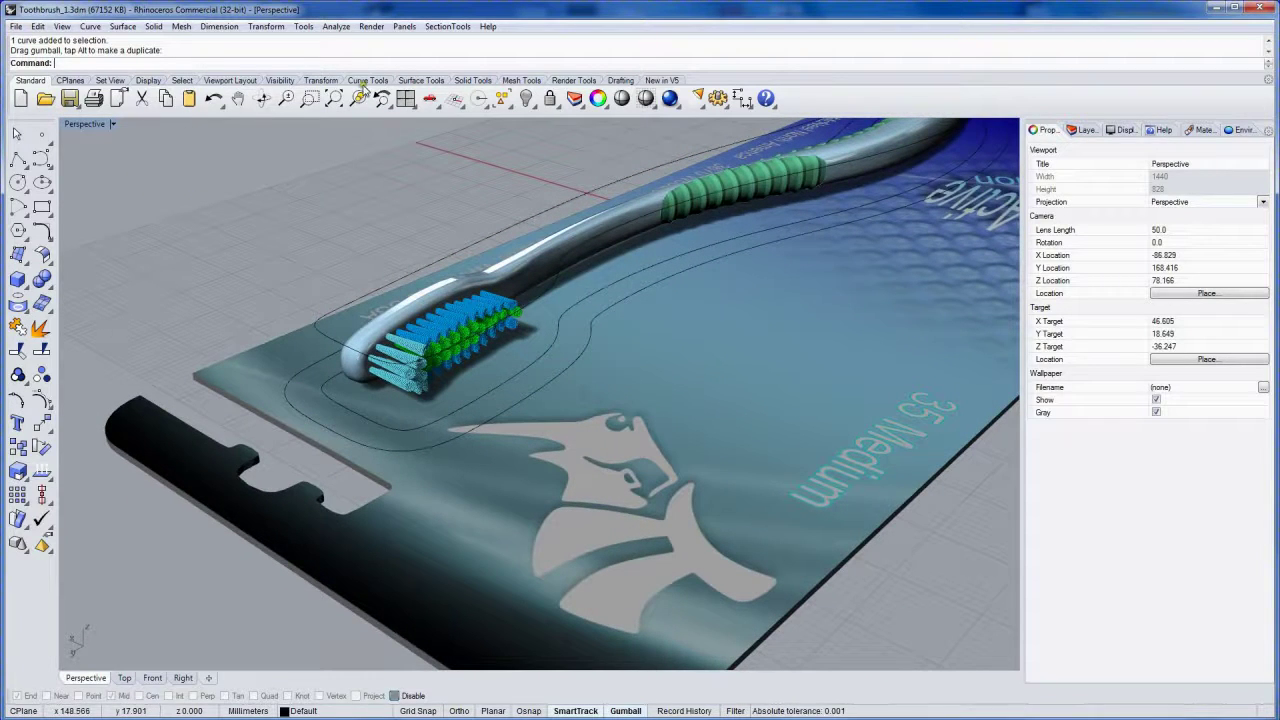
Loft through the outer, middle and raised outline curves, accepting the default seams
left_click(413, 80)
left_click(18, 254)
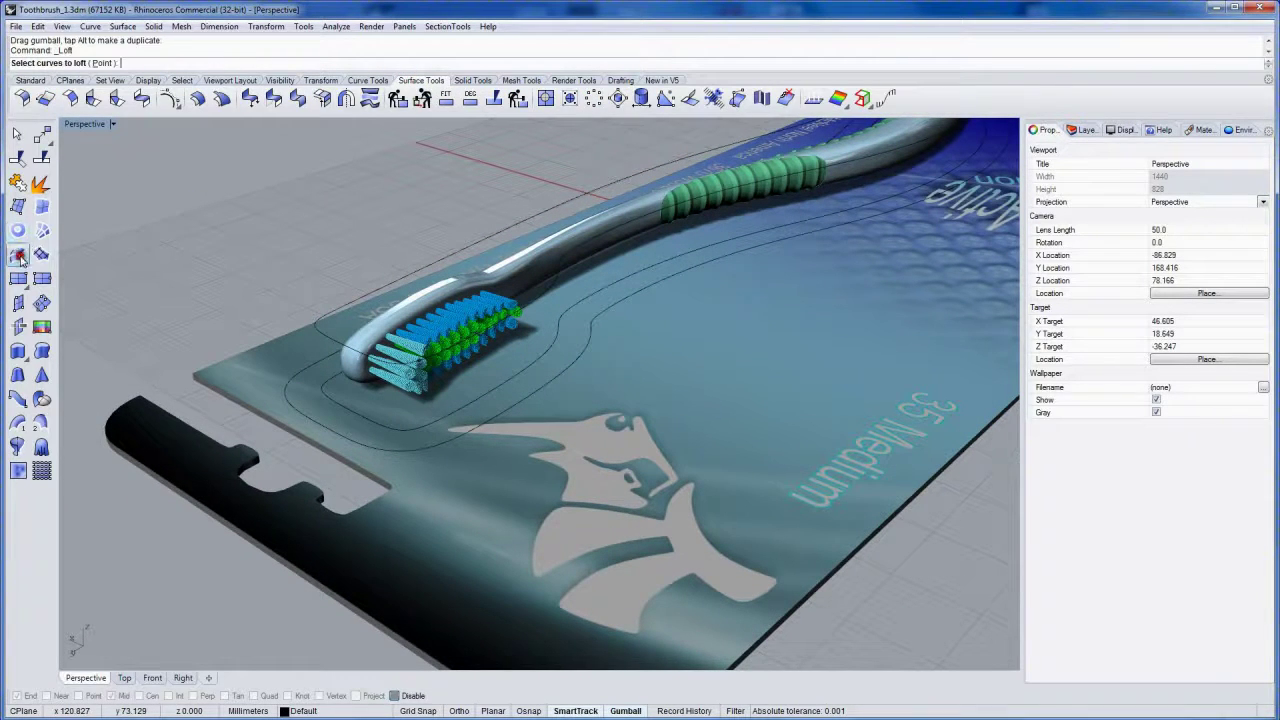
left_click(409, 450)
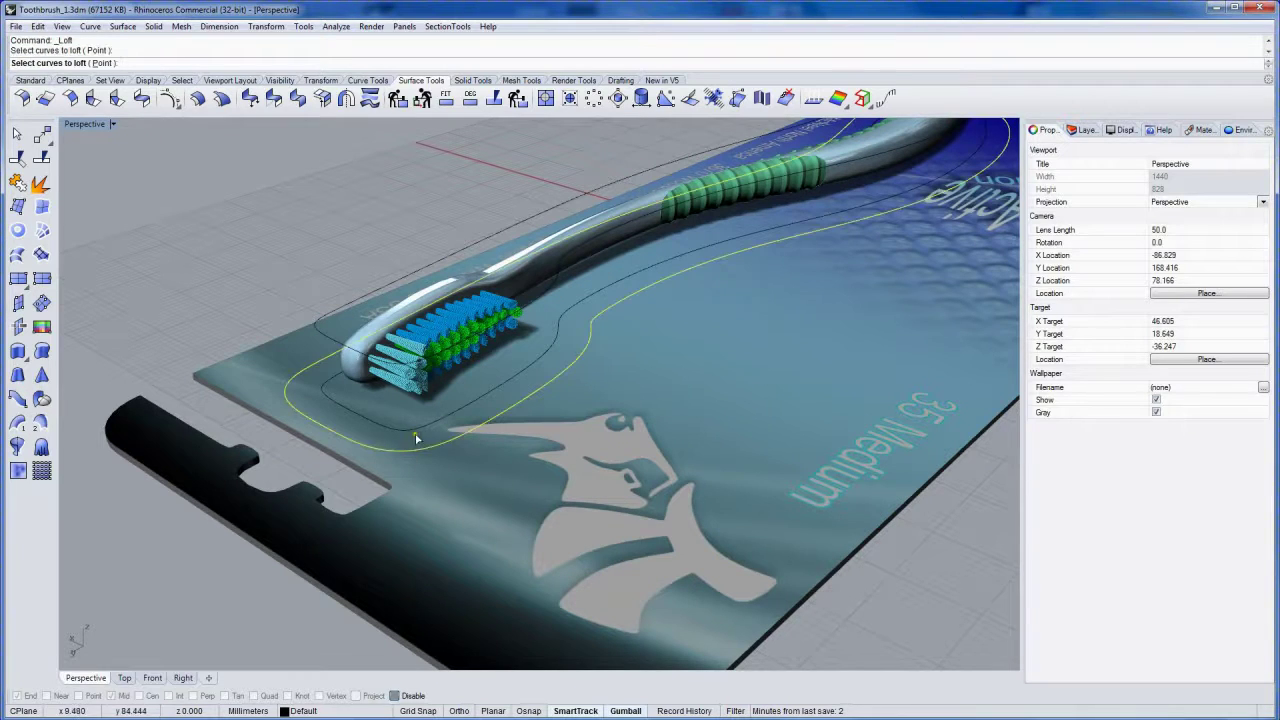
left_click(417, 431)
left_click(397, 366)
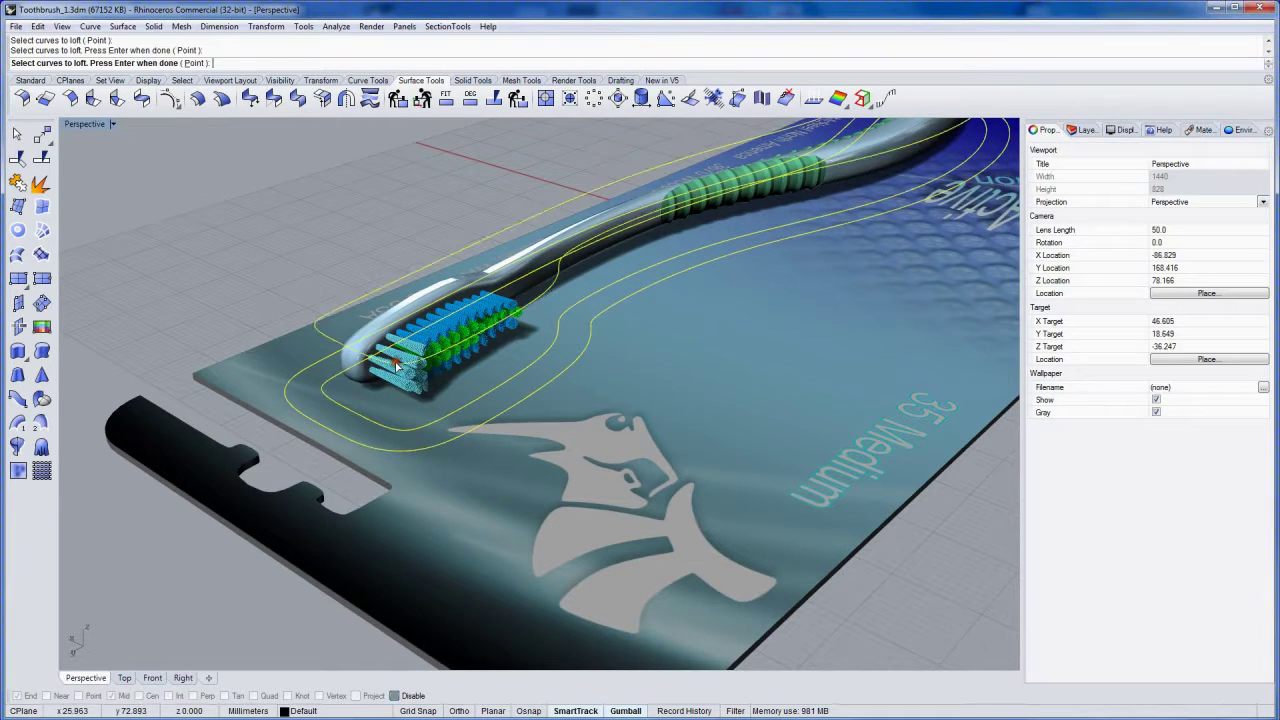
key("Return")
right_click_drag(380, 442, 334, 361)
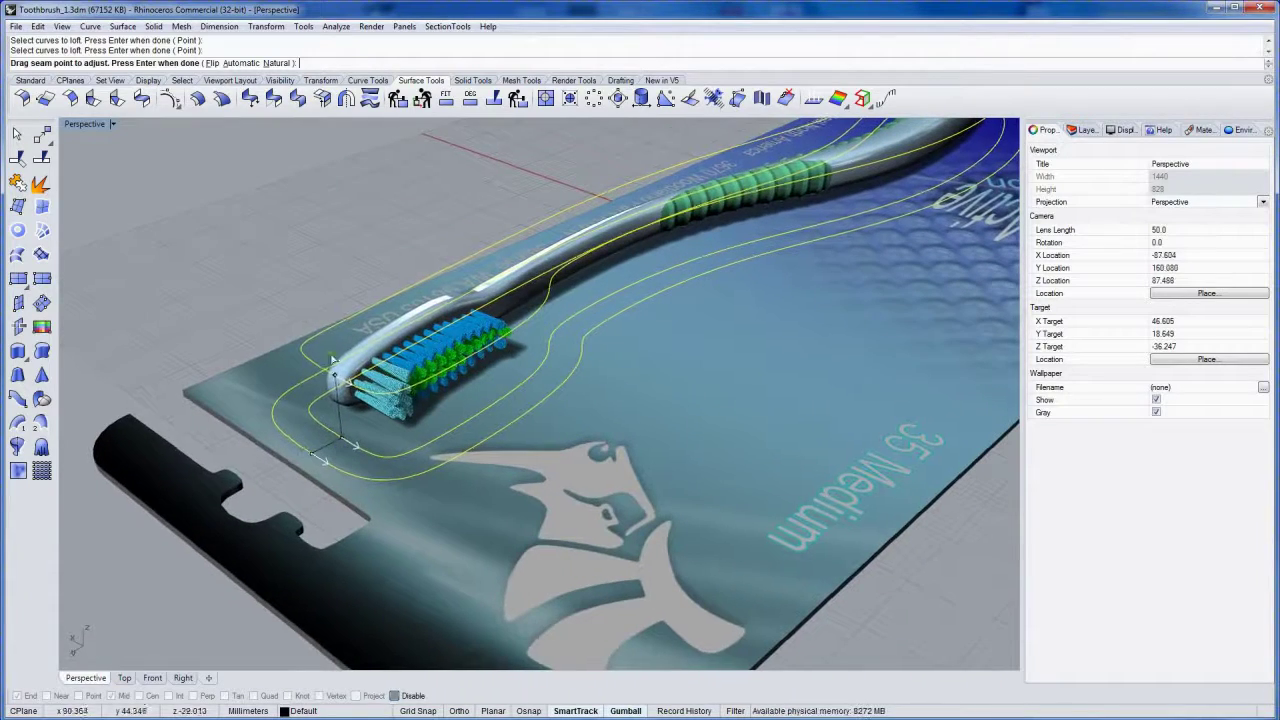
right_click_drag(254, 403, 284, 408)
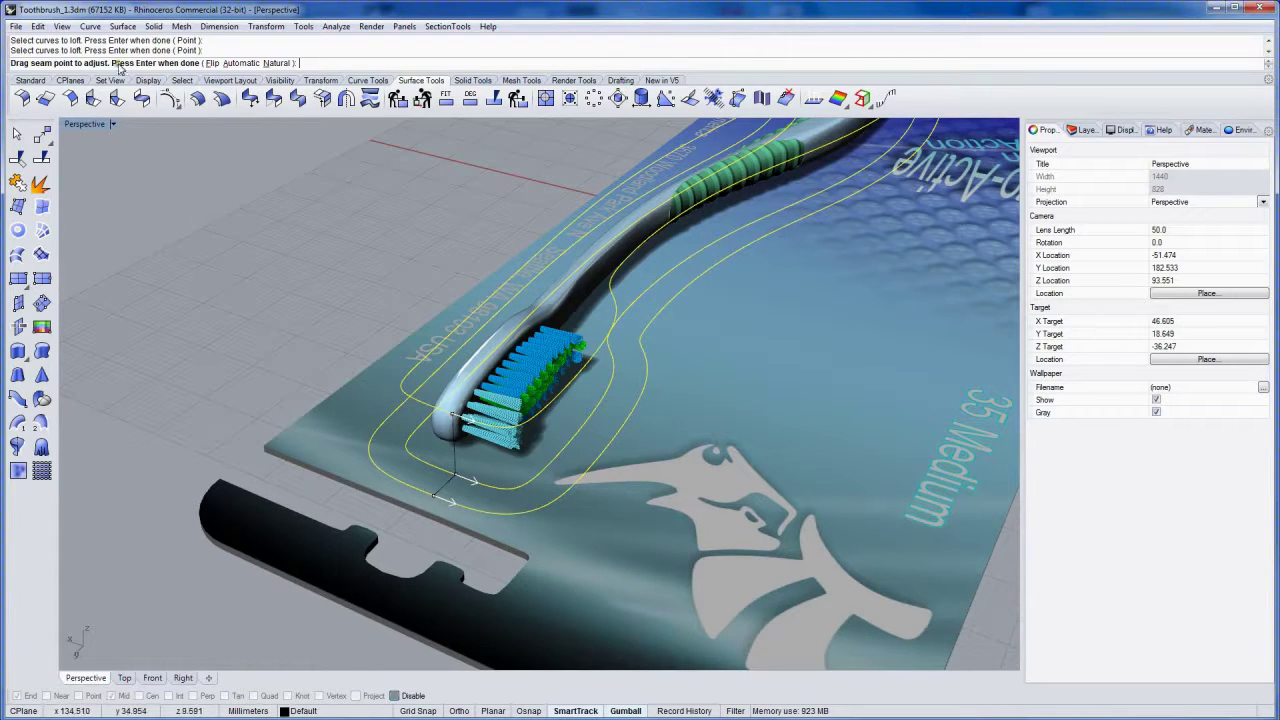
right_click(305, 323)
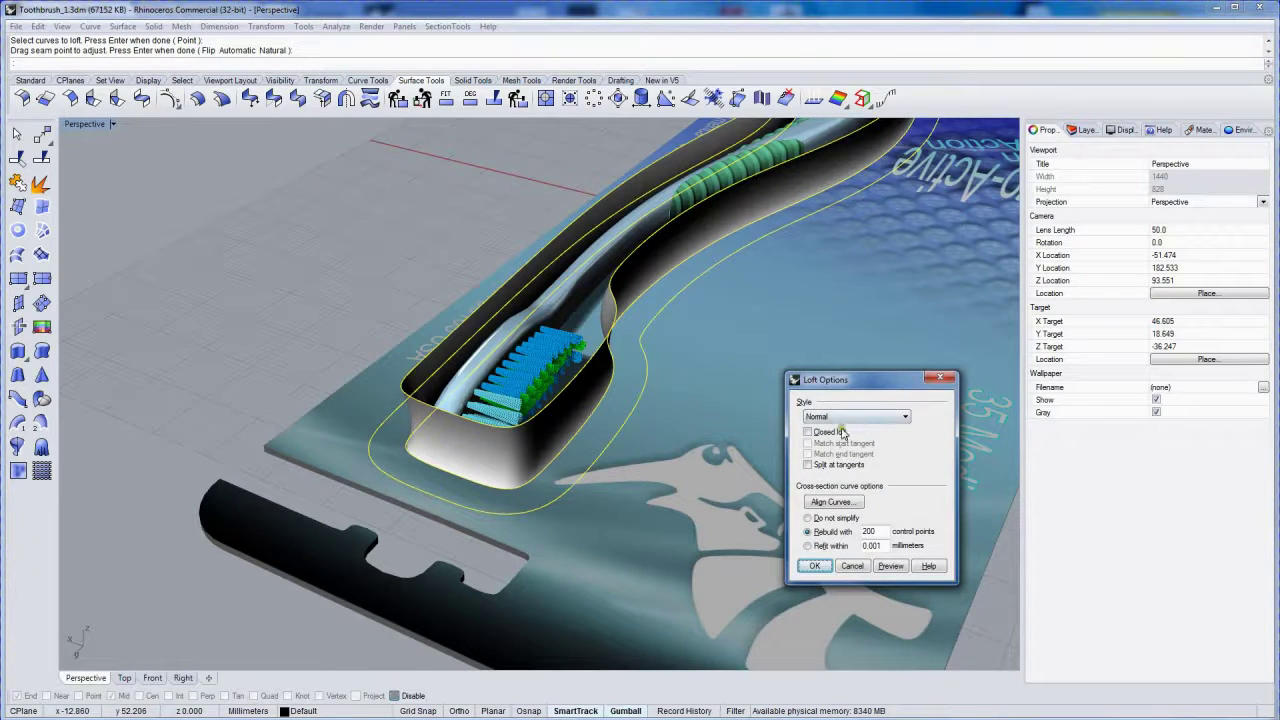
Set Loft Options to Do not simplify and Loose style, previewing the shell
left_click(822, 518)
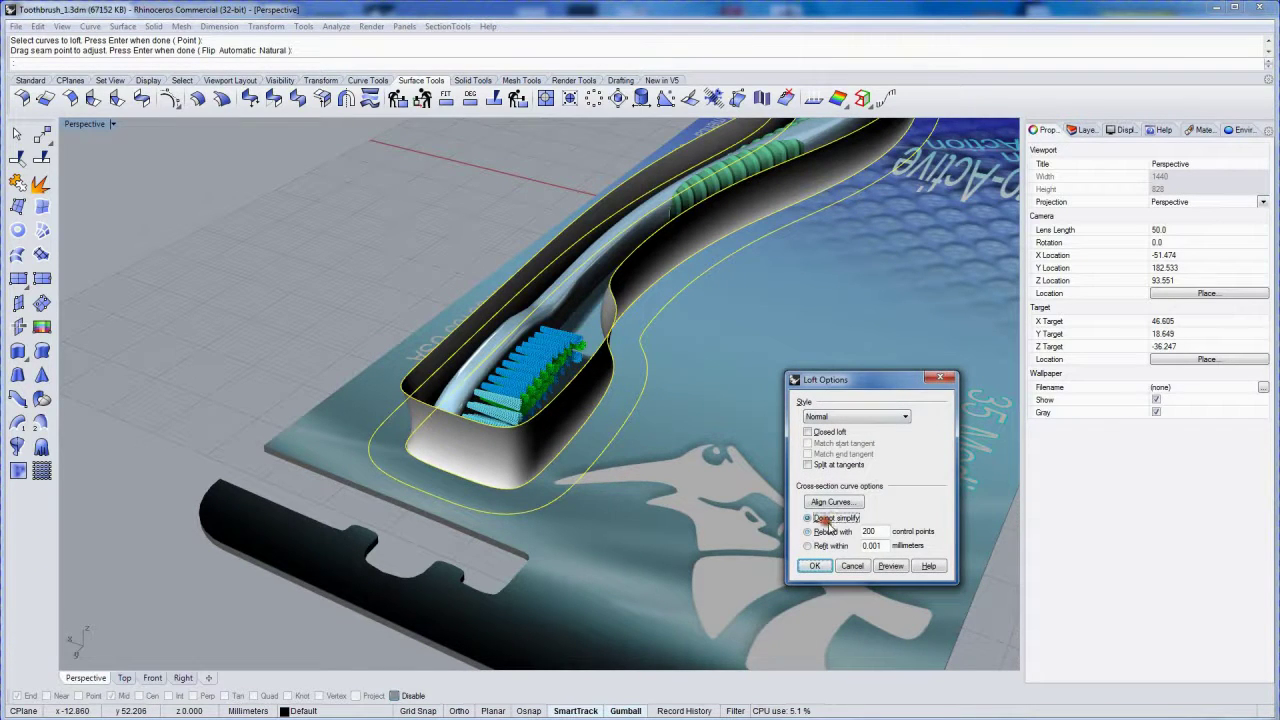
left_click(891, 567)
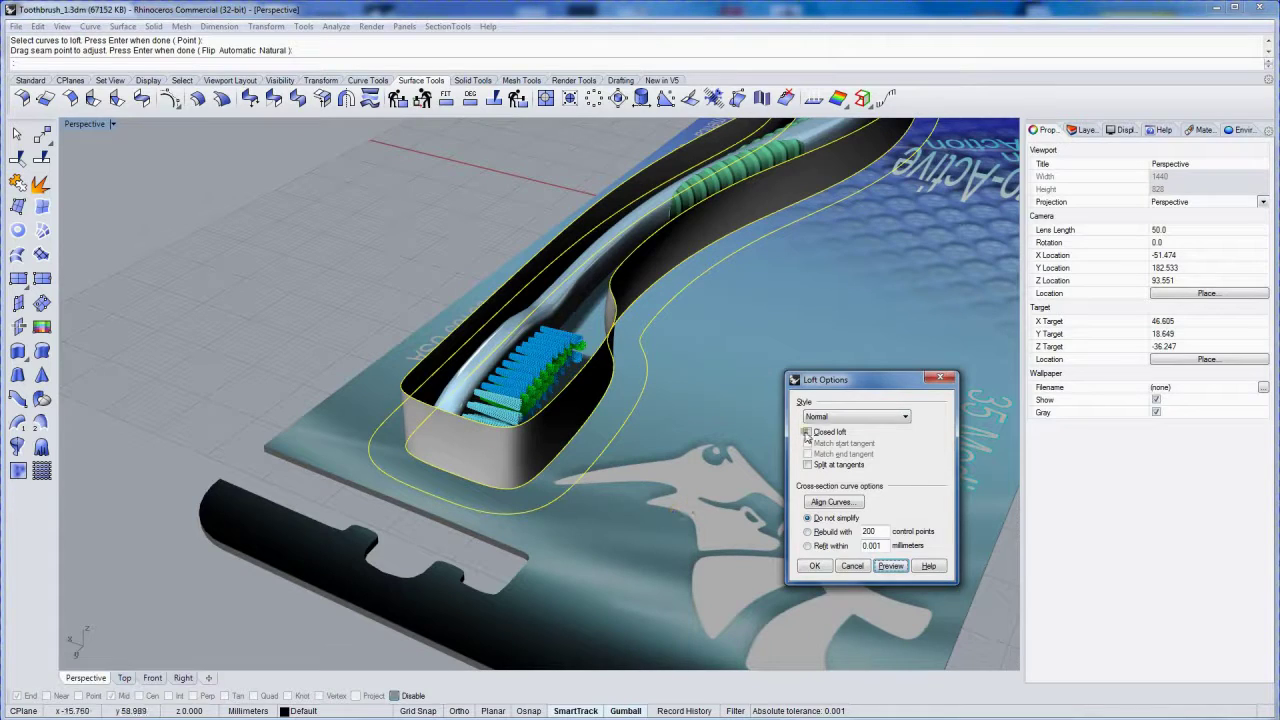
left_click(850, 416)
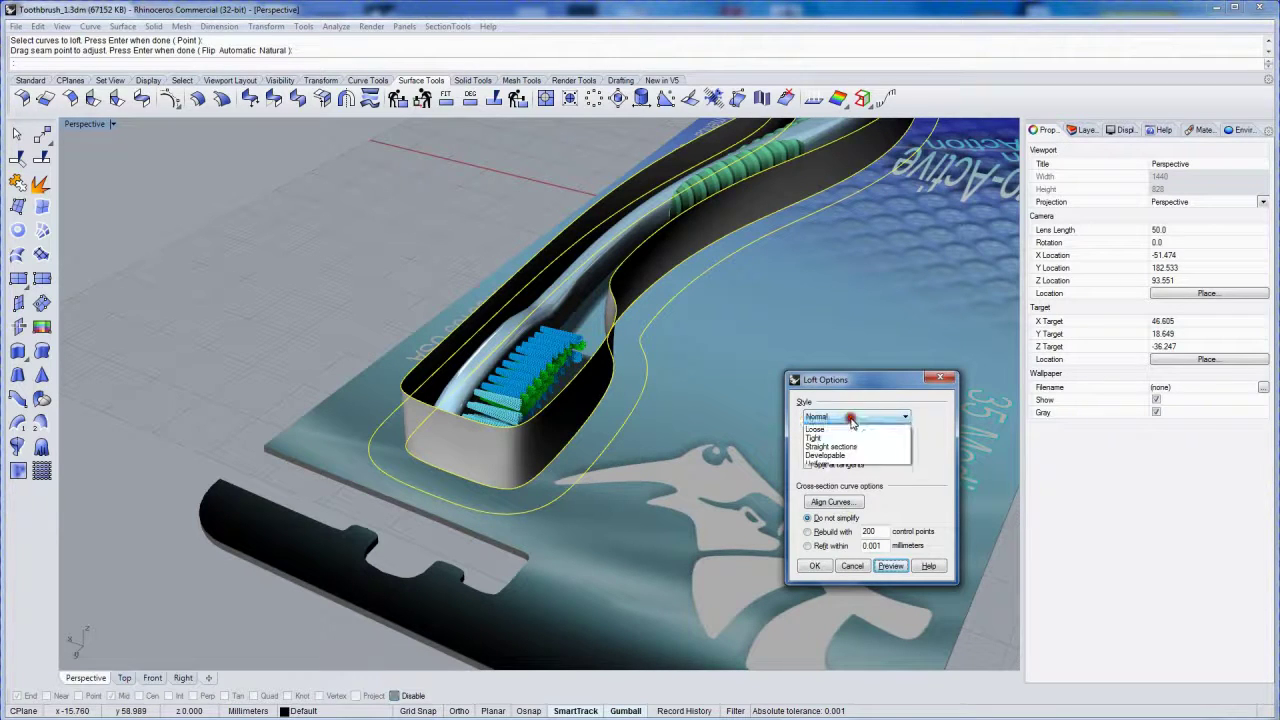
left_click(839, 438)
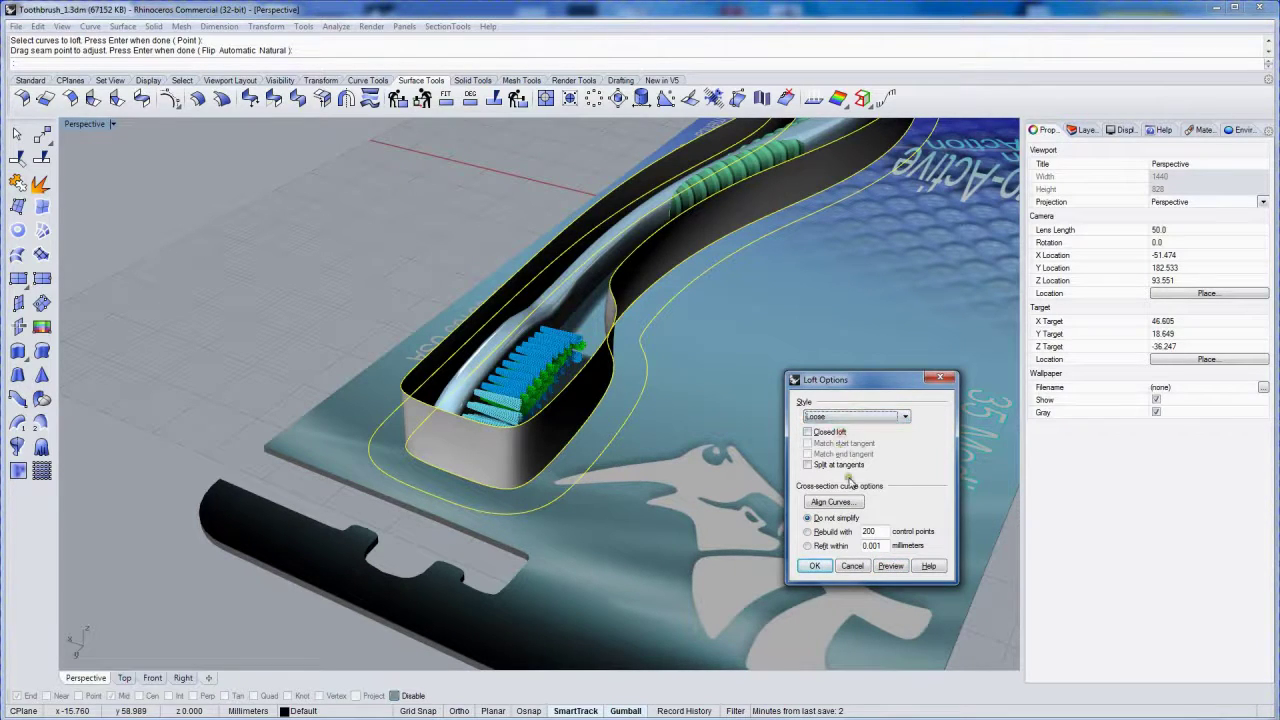
left_click(890, 566)
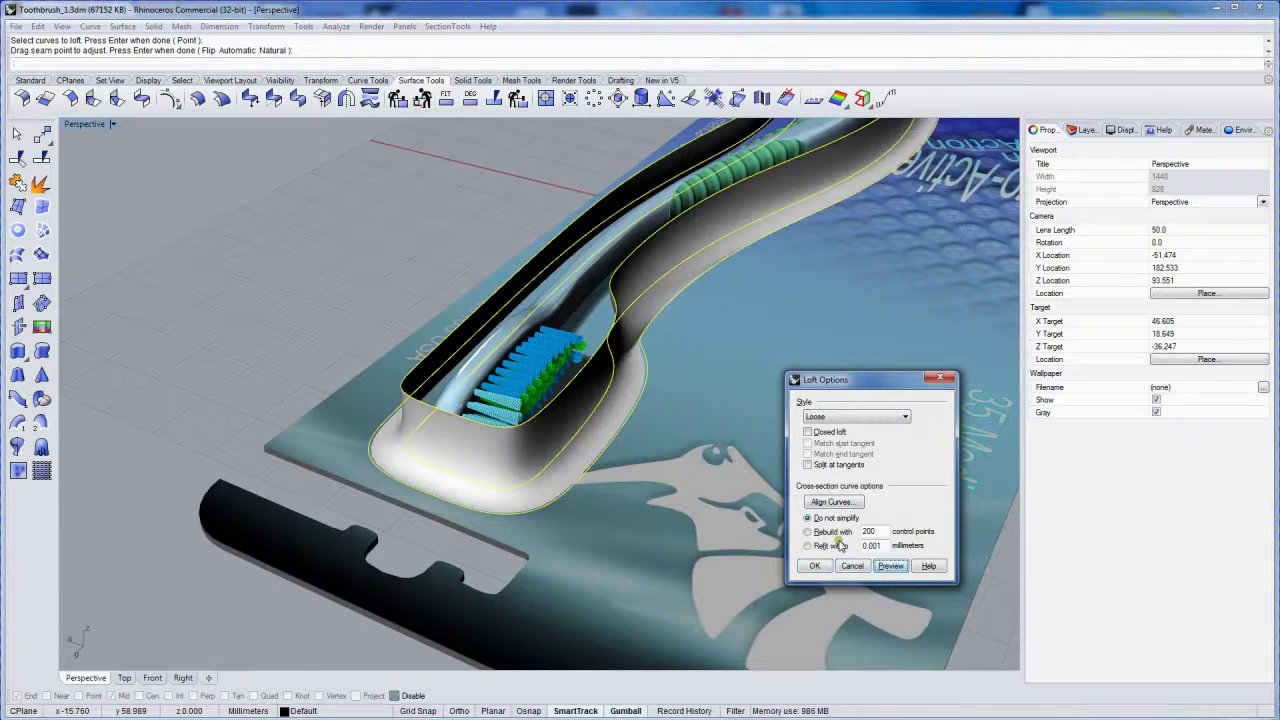
right_click_drag(588, 440, 690, 376)
Turn on Surface Isocurves in the Rendered display settings and orbit around the loft preview
left_click(1085, 130)
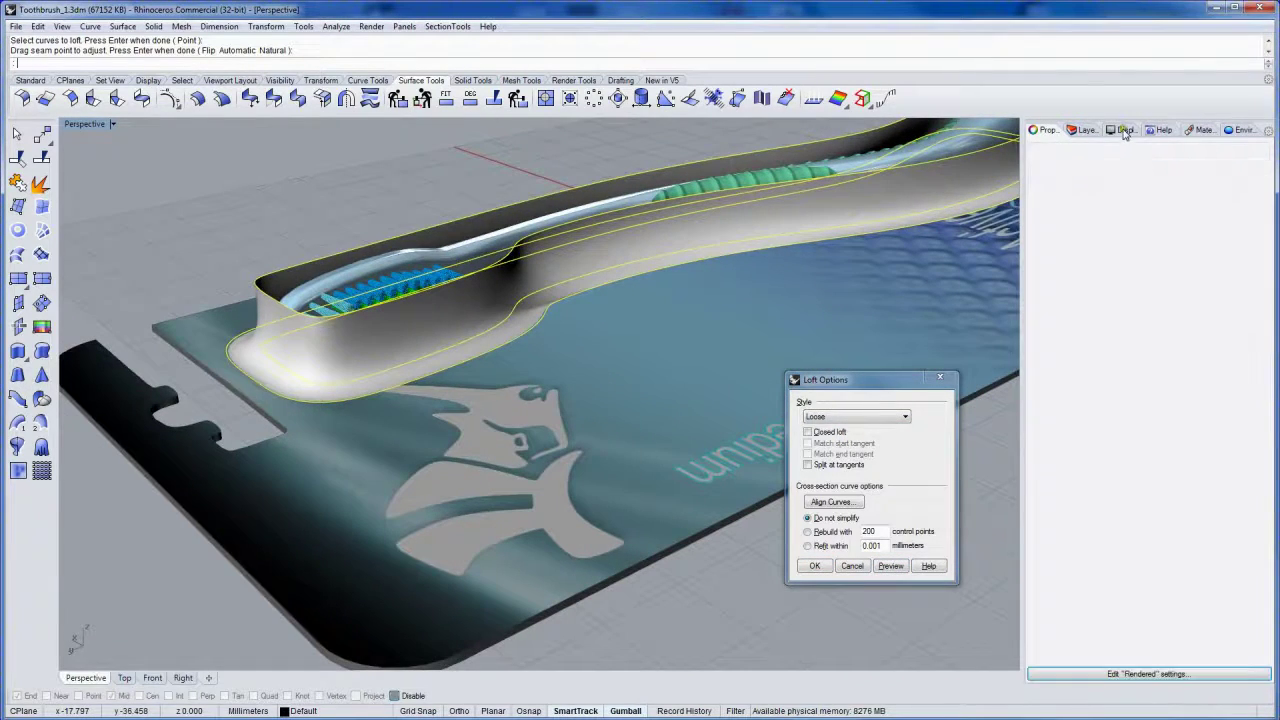
left_click(1122, 130)
left_click(1157, 236)
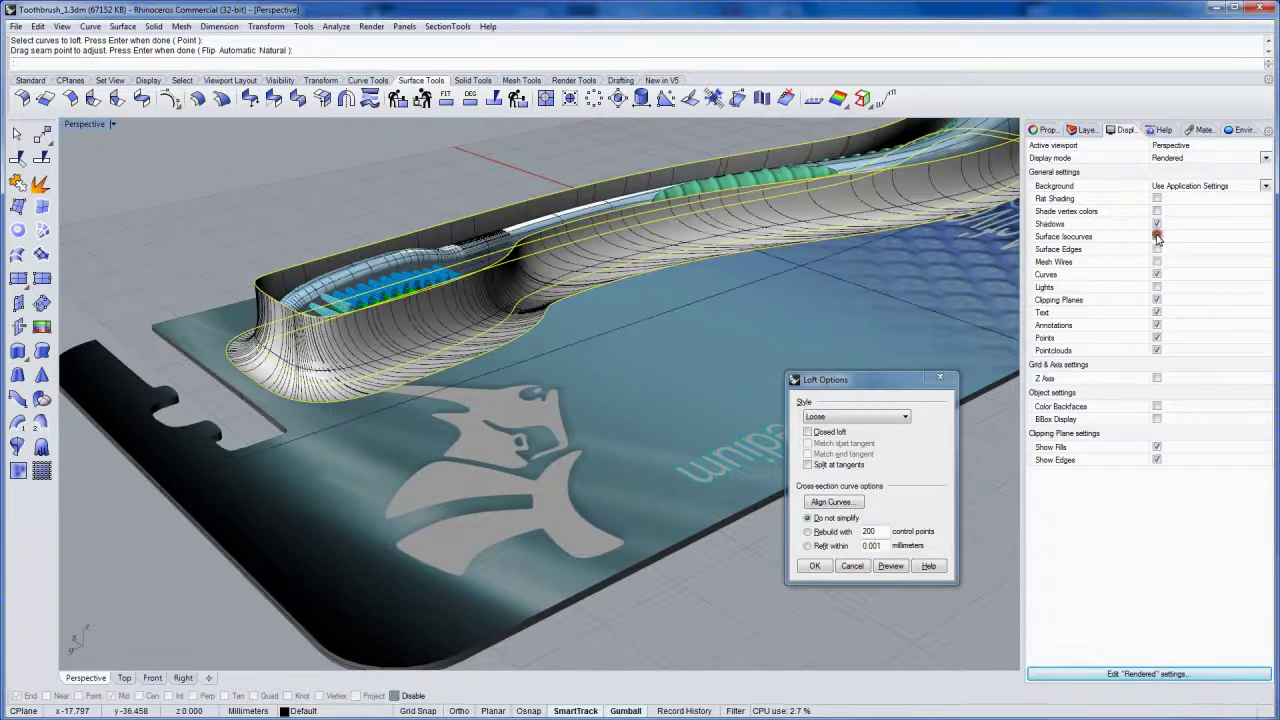
right_click_drag(958, 263, 455, 370)
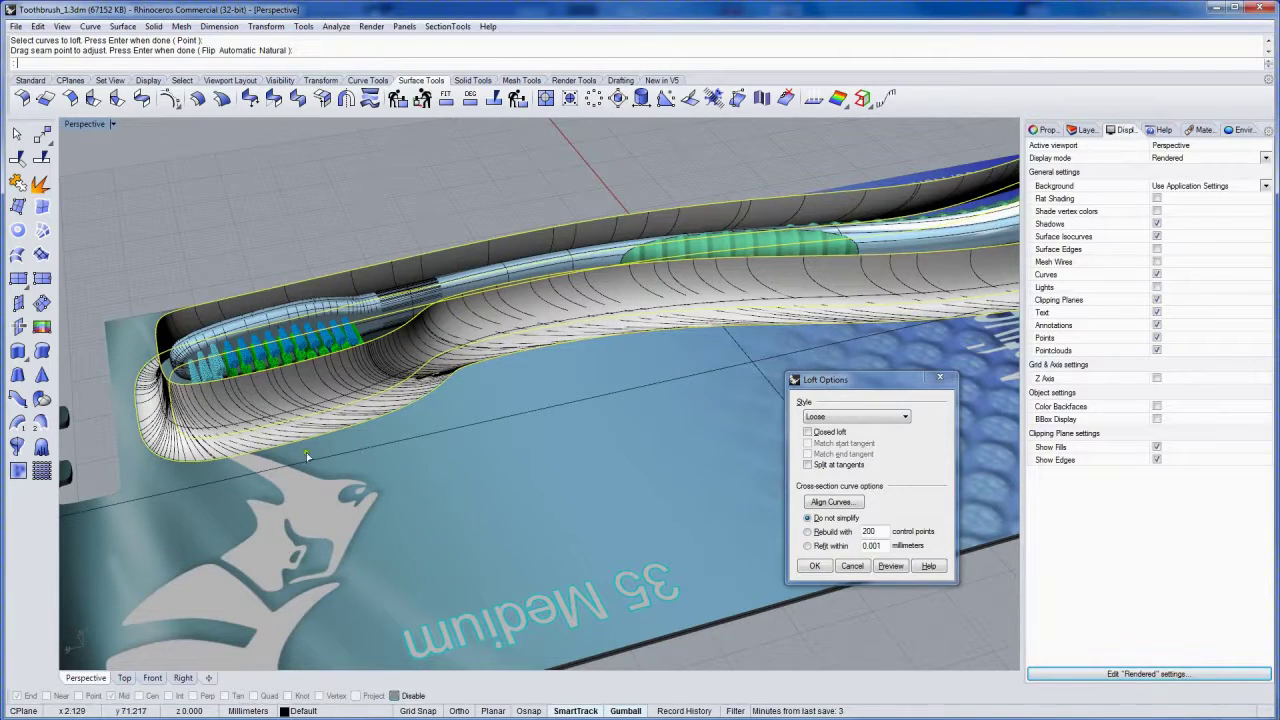
right_click_drag(307, 456, 393, 495)
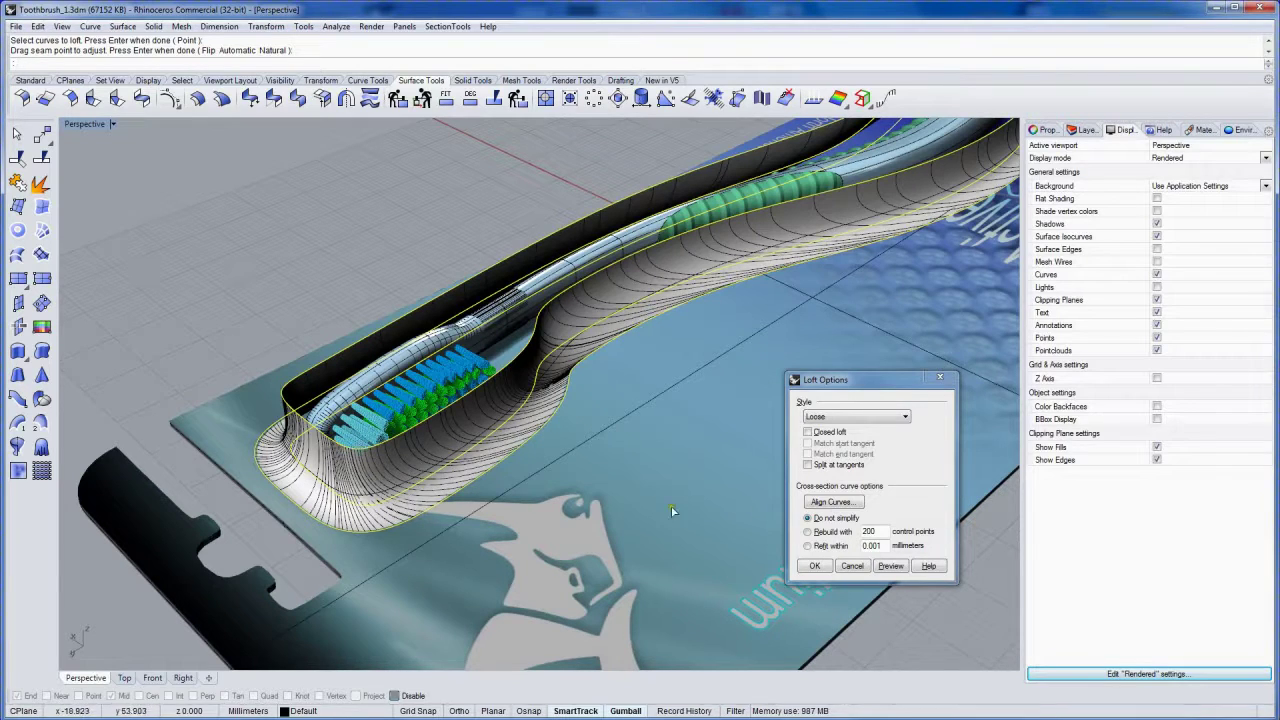
Rebuild the loft with 200 control points, preview it, and accept with OK
left_click(830, 532)
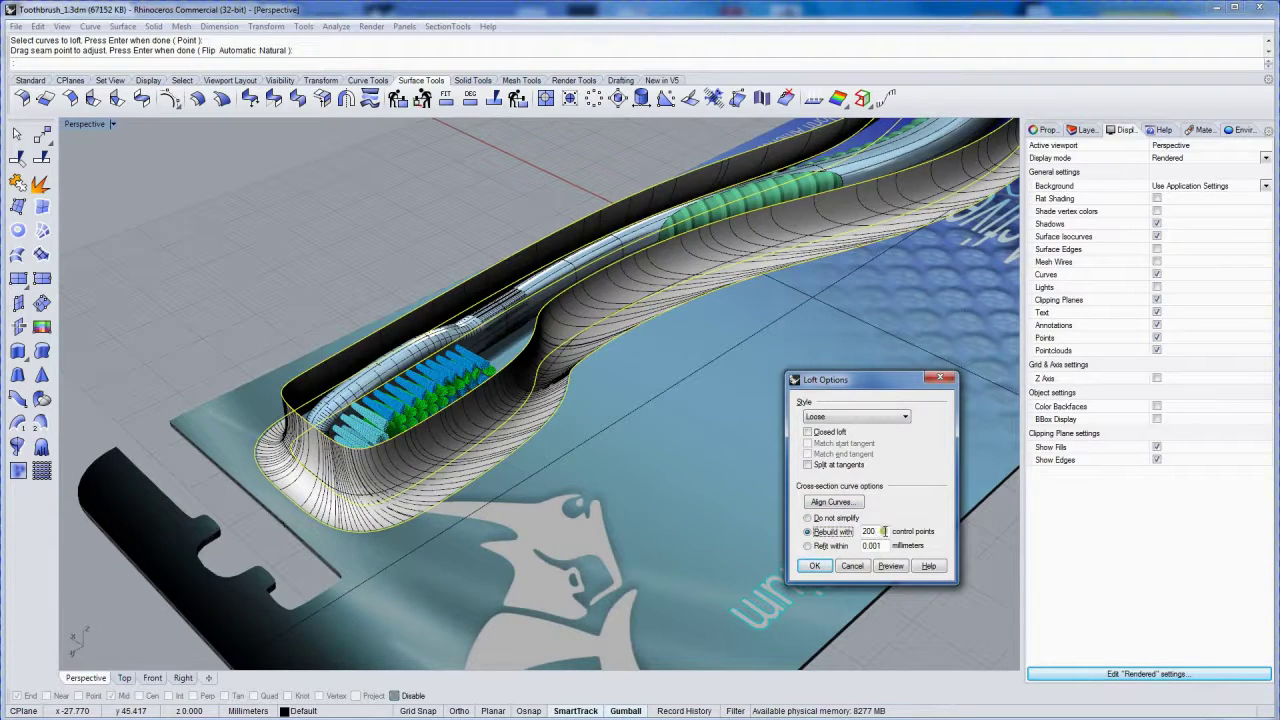
left_click(890, 566)
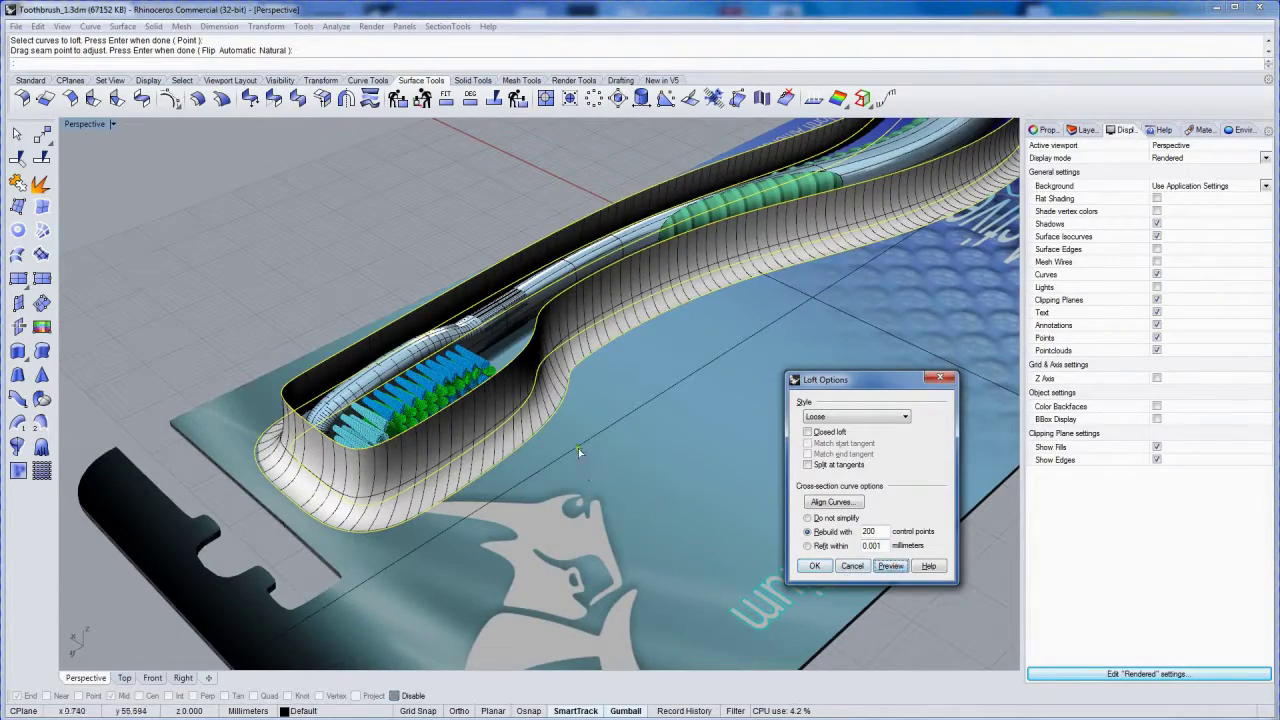
right_click_drag(578, 448, 320, 408)
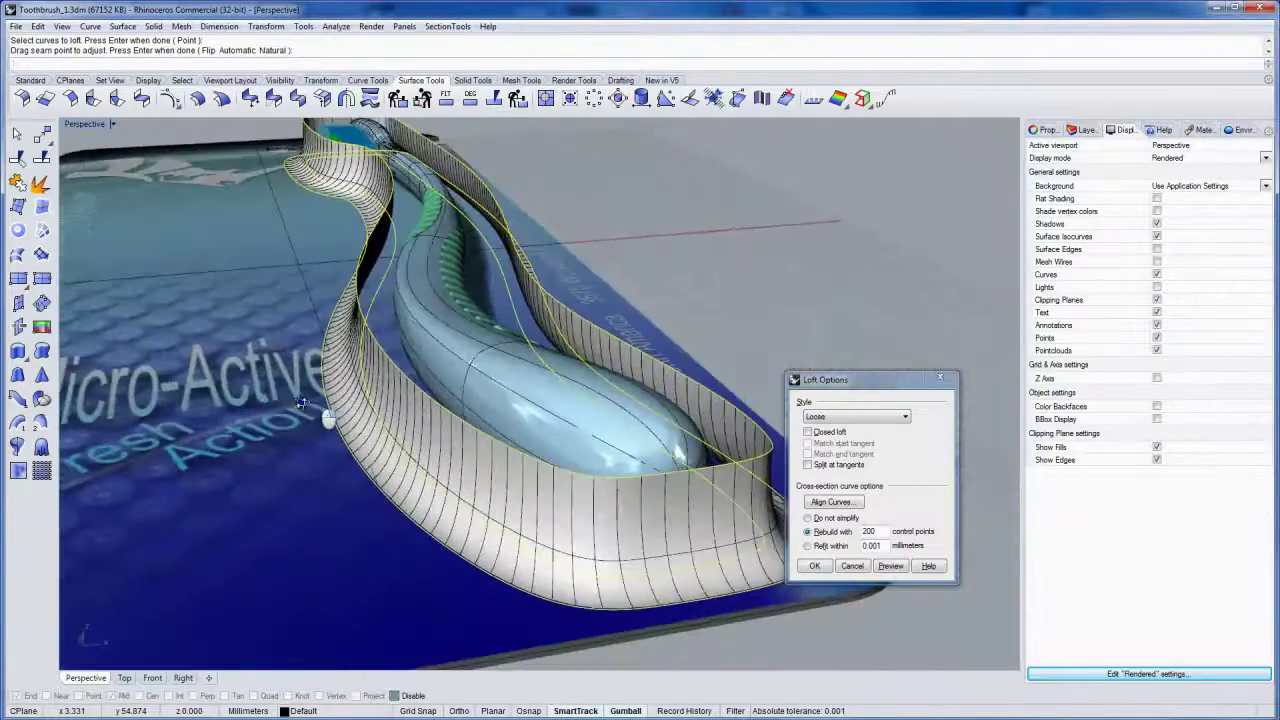
right_click_drag(300, 403, 330, 405)
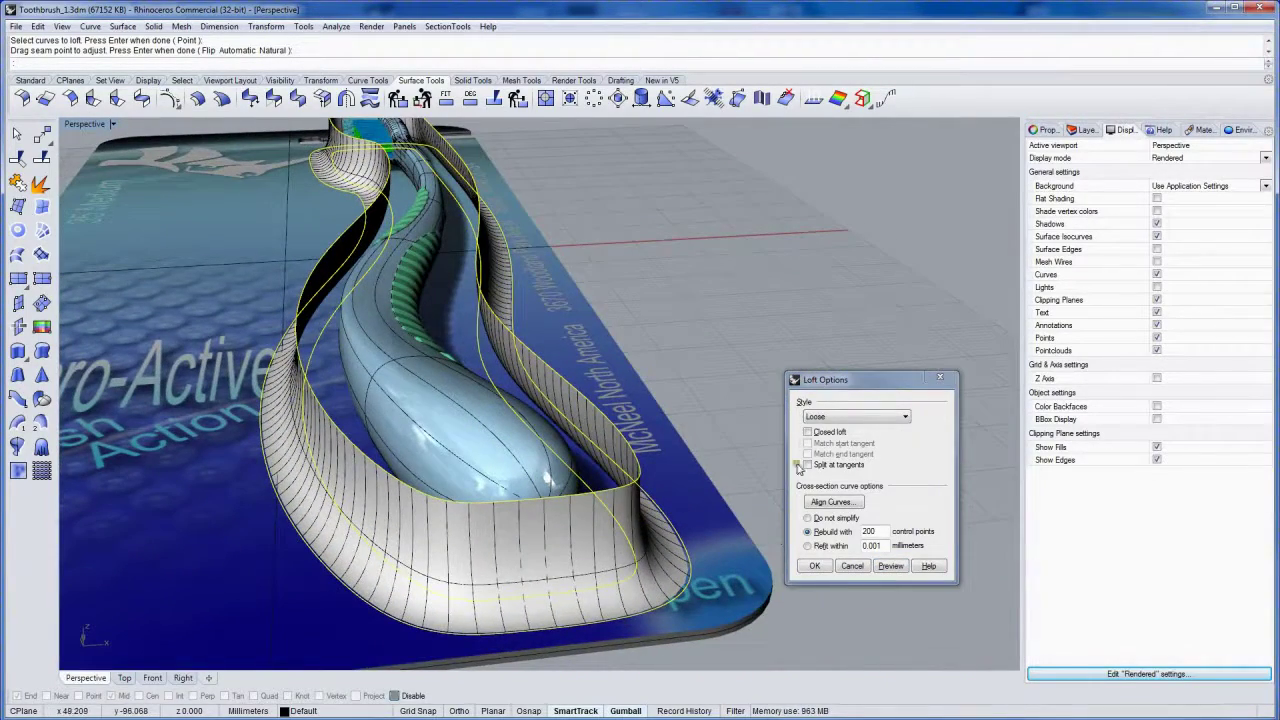
left_click(817, 566)
Turn on Surface Edges in the display settings and inspect the blister wall
right_click_drag(751, 495, 620, 460)
scroll(700, 480, "down", 5)
scroll(537, 437, "up", 3)
right_click_drag(532, 435, 951, 357)
left_click(607, 500)
left_click(1157, 249)
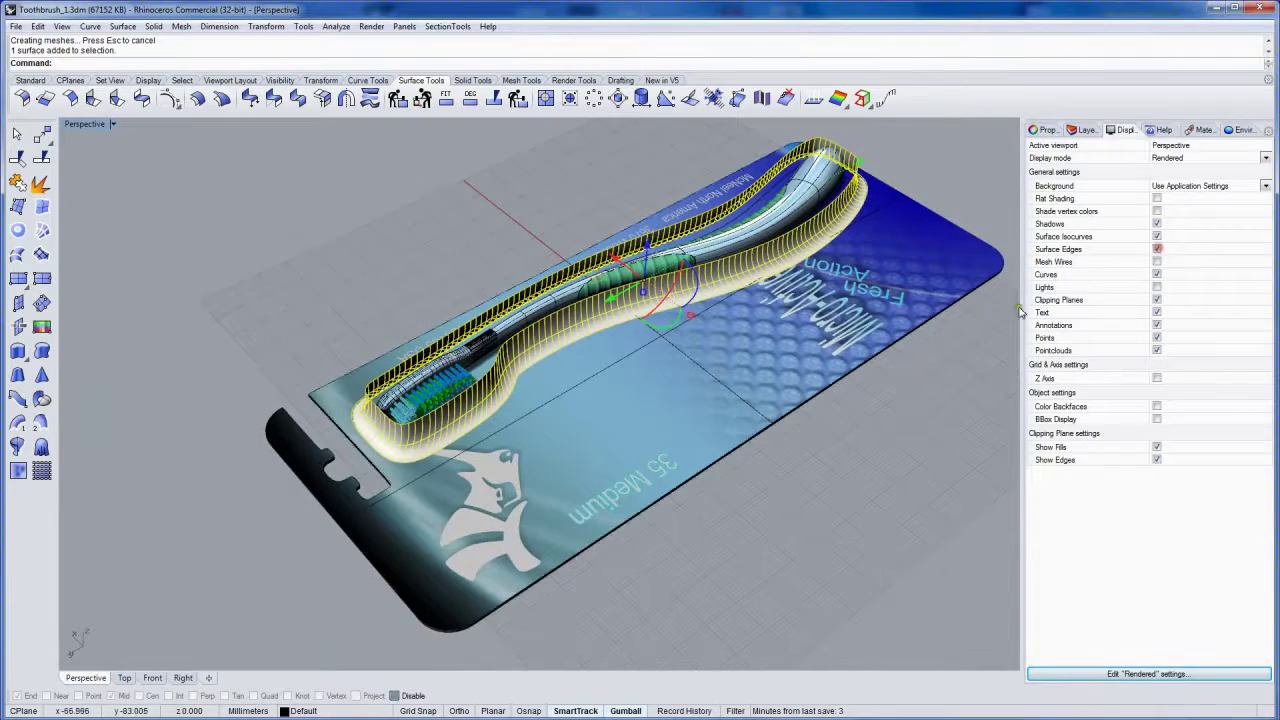
left_click(817, 521)
right_click_drag(545, 489, 518, 412)
scroll(508, 349, "up", 6)
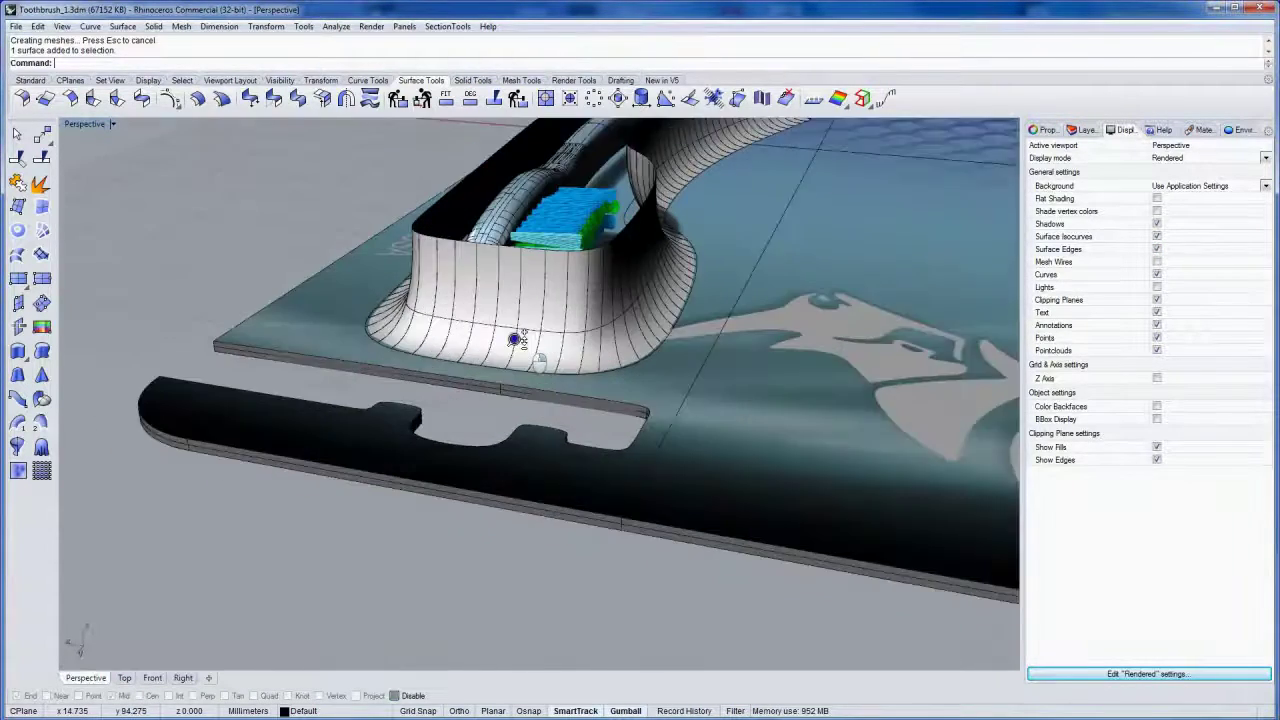
left_click(490, 305)
scroll(520, 338, "down", 3)
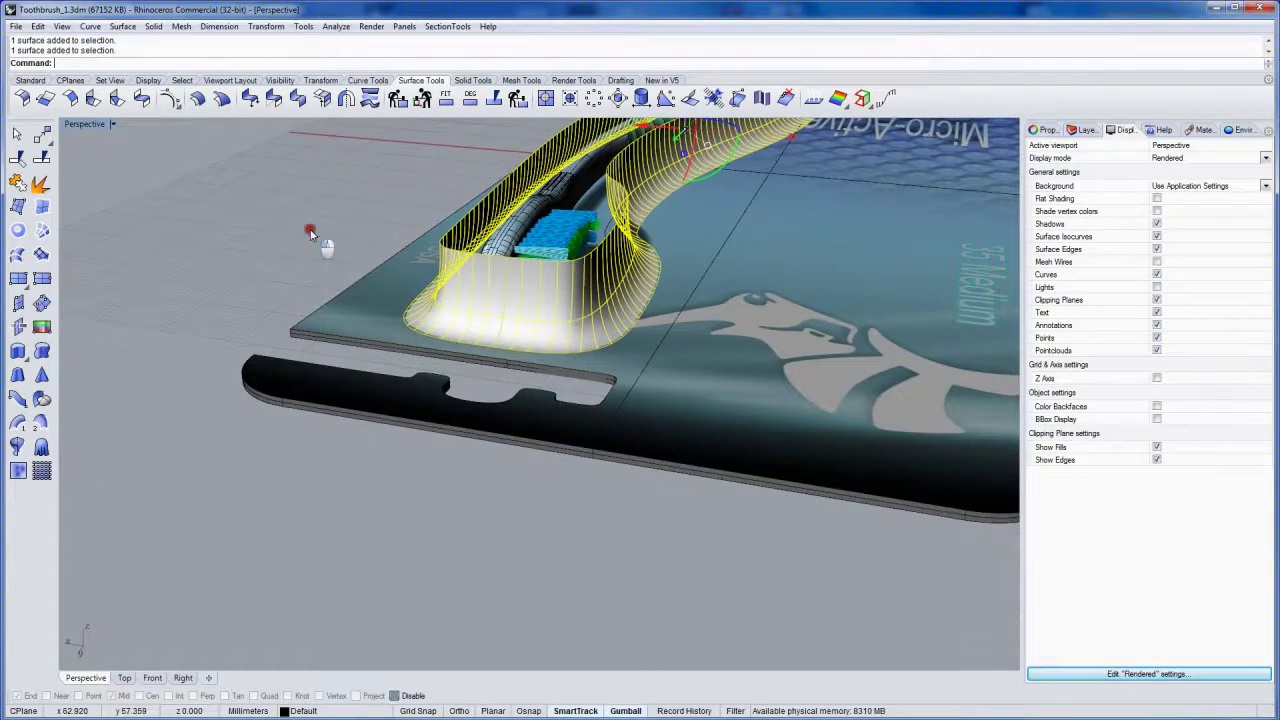
left_click(310, 232)
Turn off Surface Isocurves and orbit to view the packaging from the side
right_click_drag(752, 290, 505, 290)
scroll(505, 290, "up", 3)
scroll(505, 290, "down", 5)
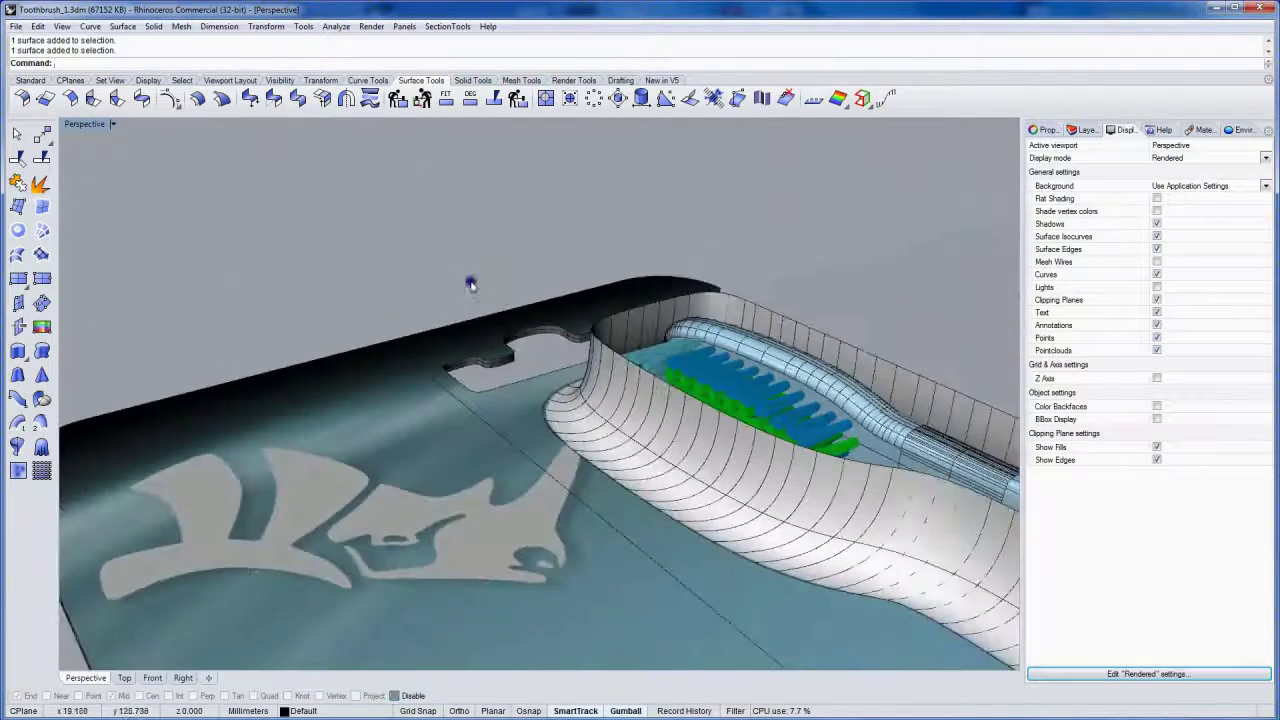
mouse_move(543, 407)
right_mouse_down("shift")
mouse_move(449, 417)
mouse_move(380, 368)
mouse_move(380, 404)
mouse_move(466, 414)
mouse_move(429, 449)
right_mouse_up("shift")
scroll(428, 452, "up", 3)
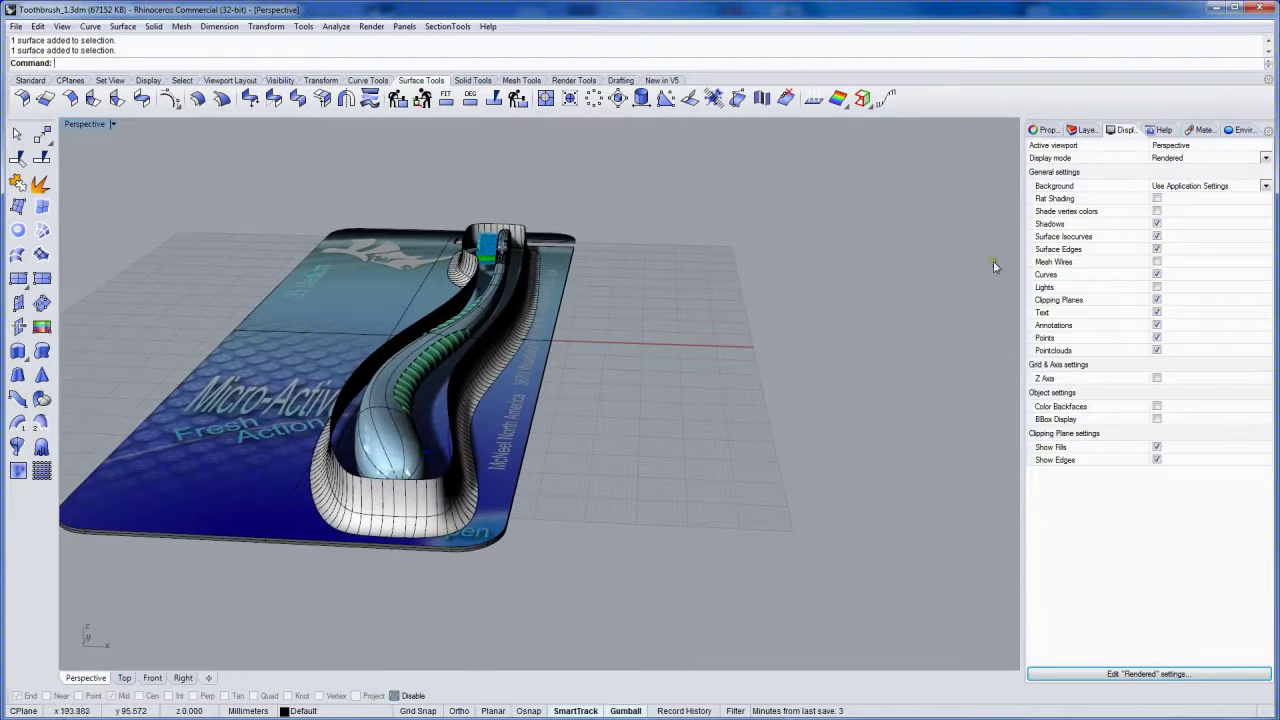
left_click(1156, 237)
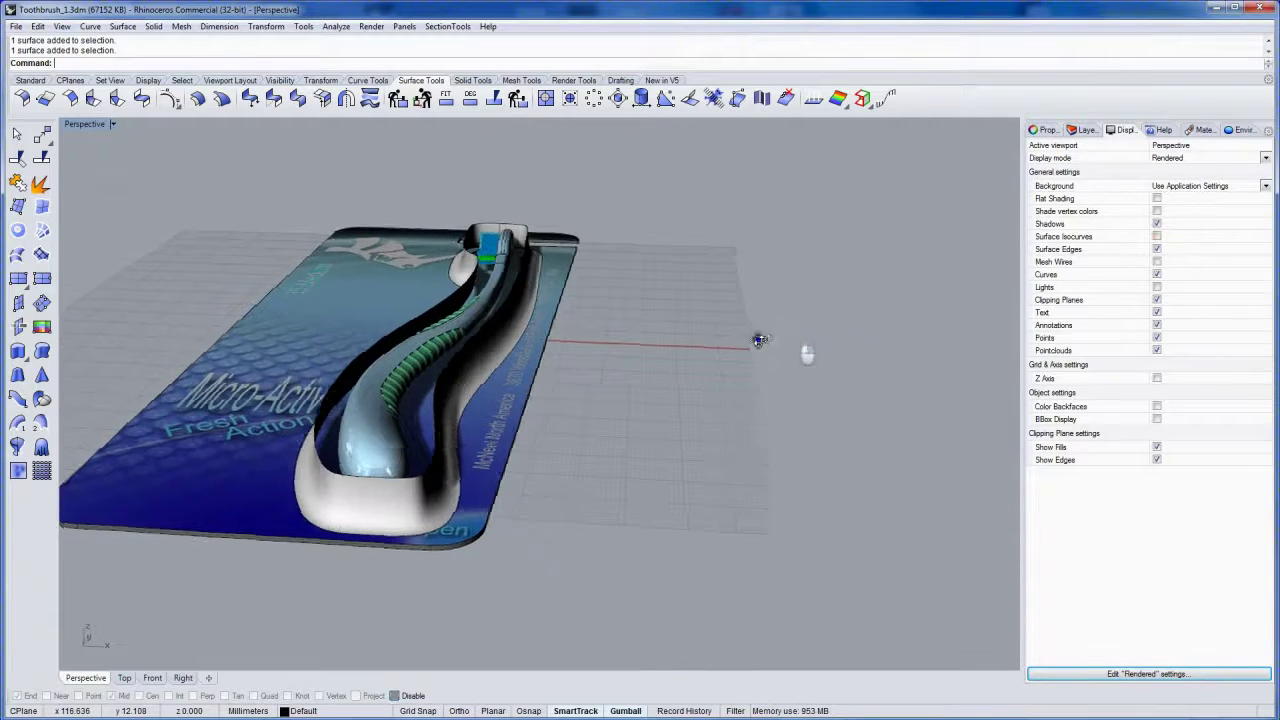
mouse_move(800, 351)
right_mouse_down()
mouse_move(378, 372)
mouse_move(538, 388)
right_mouse_up()
scroll(538, 388, "up", 5)
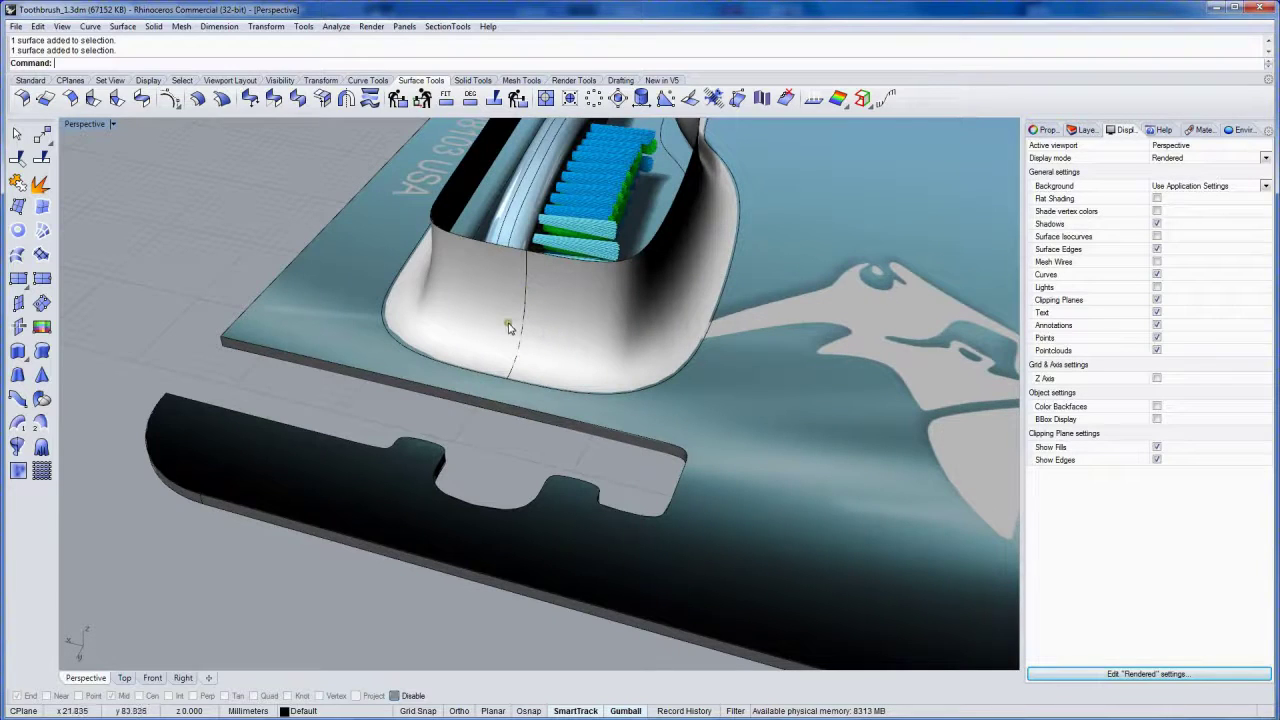
mouse_move(508, 328)
right_mouse_down()
mouse_move(514, 357)
mouse_move(543, 371)
mouse_move(700, 332)
mouse_move(586, 417)
mouse_move(669, 377)
mouse_move(509, 423)
mouse_move(569, 434)
mouse_move(499, 414)
right_mouse_up()
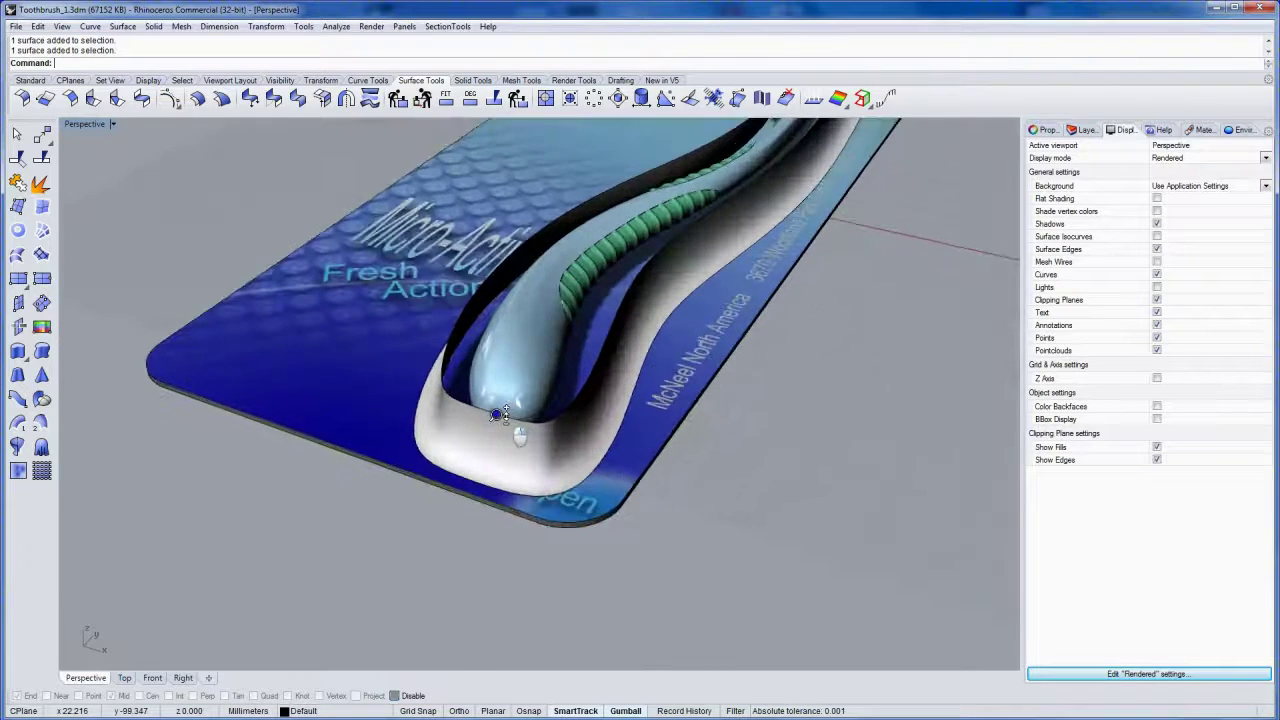
scroll(499, 414, "up", 4)
Split the blister wall along an isocurve at its rounded front end with Shrink=Yes
left_click(41, 158)
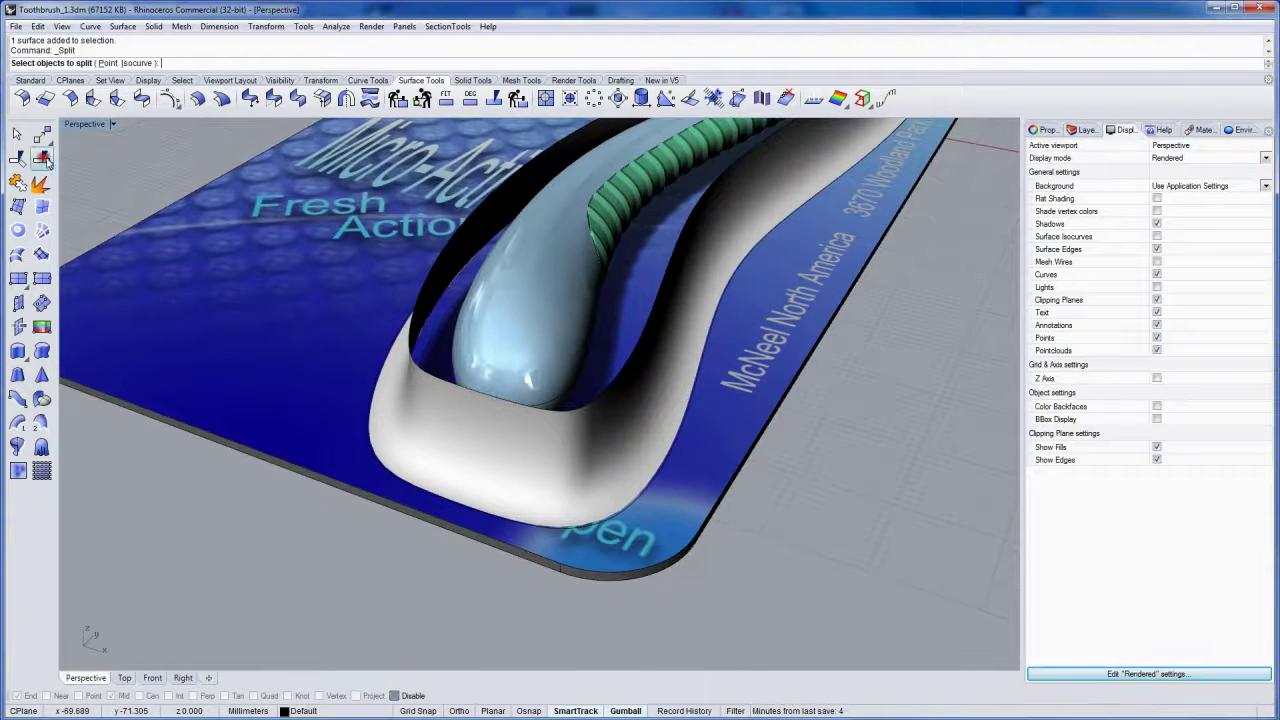
left_click(137, 63)
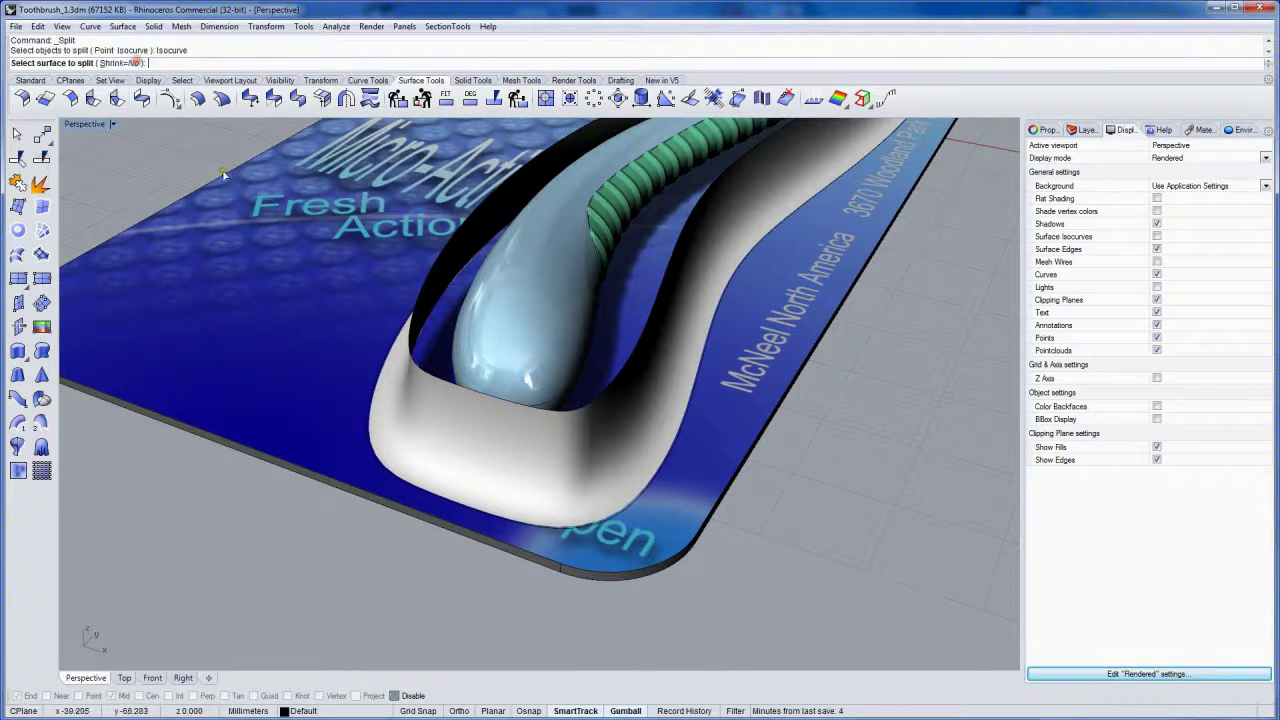
left_click(474, 452)
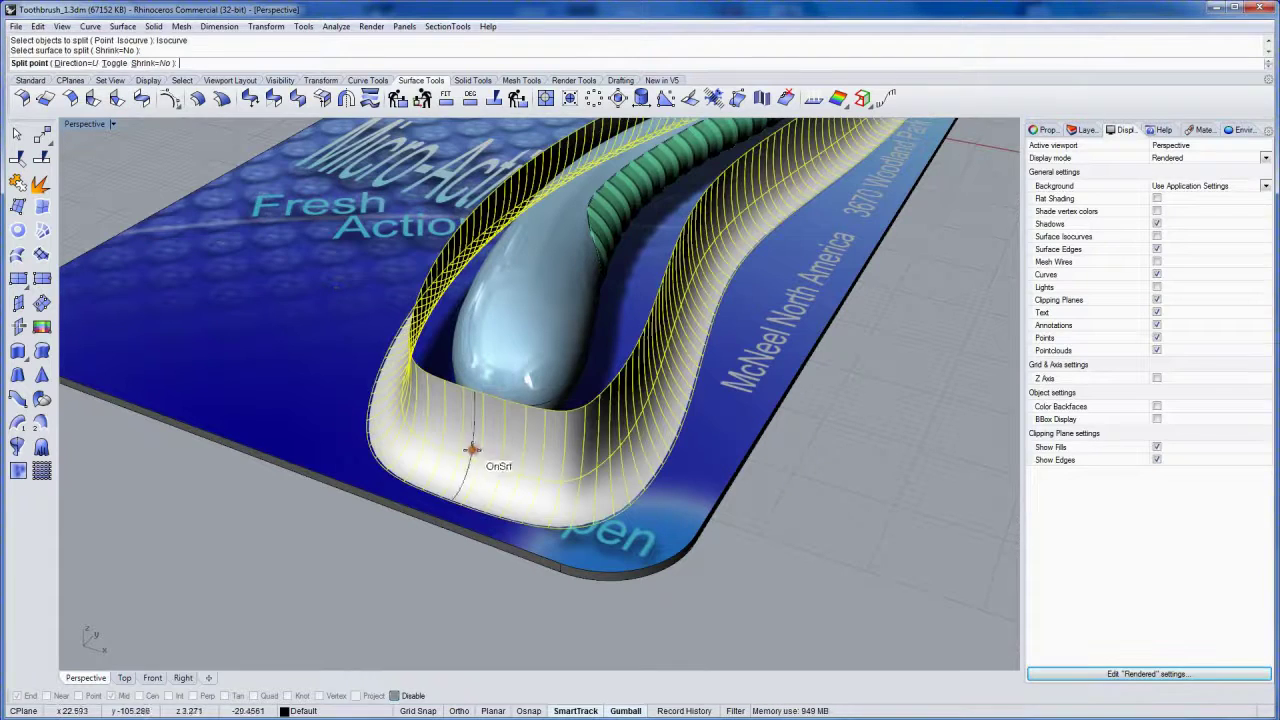
left_click(152, 63)
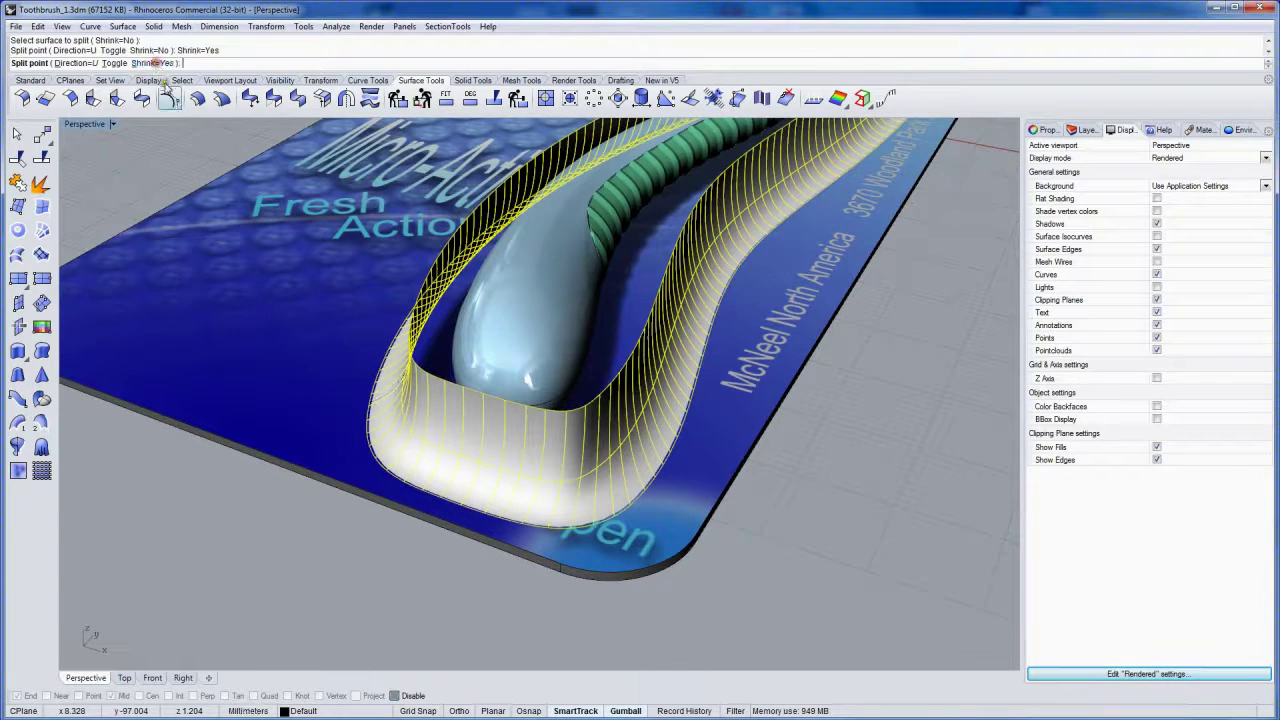
left_click(482, 421)
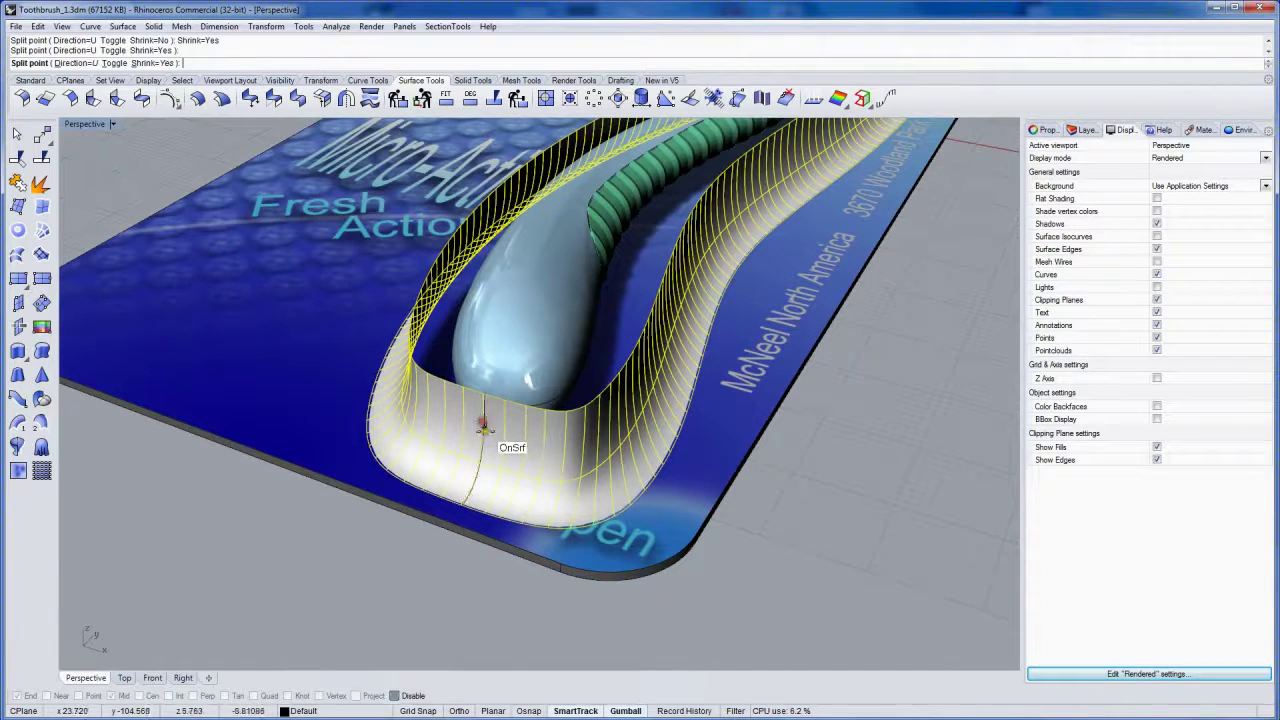
key("Return")
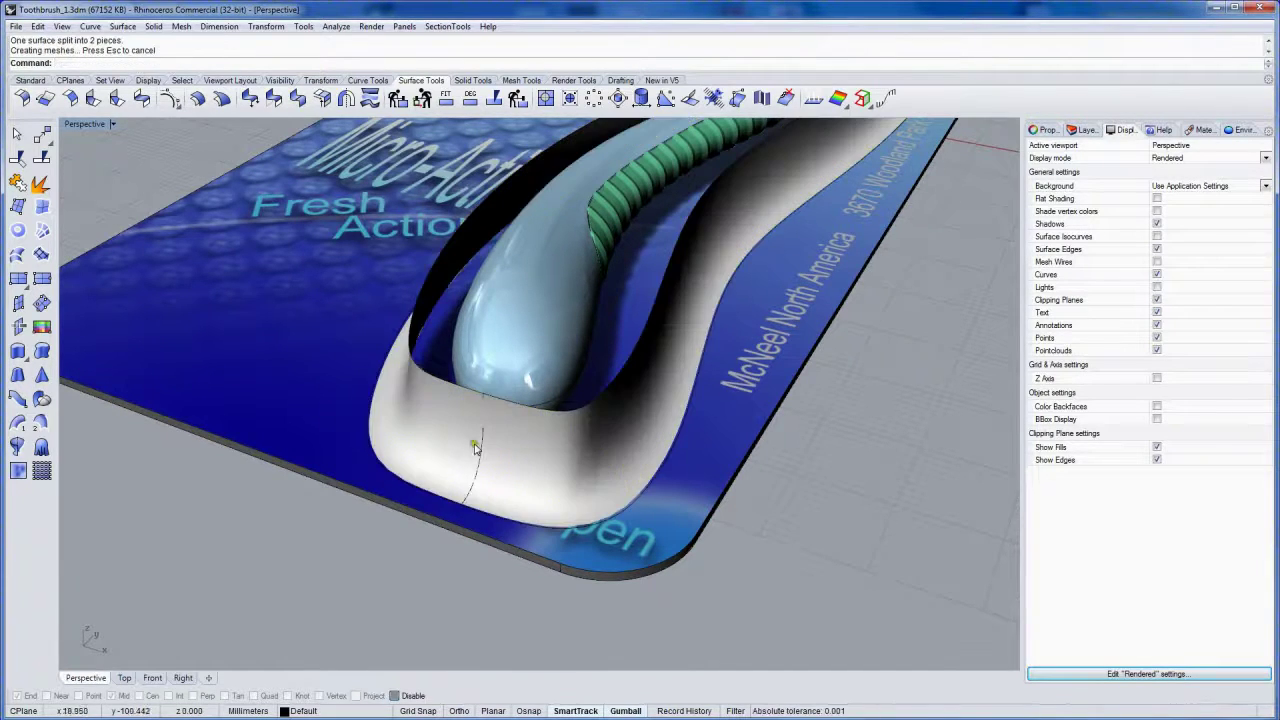
Select the left split piece and orbit to review the two wall pieces
left_click(462, 440)
right_click_drag(452, 457, 514, 523)
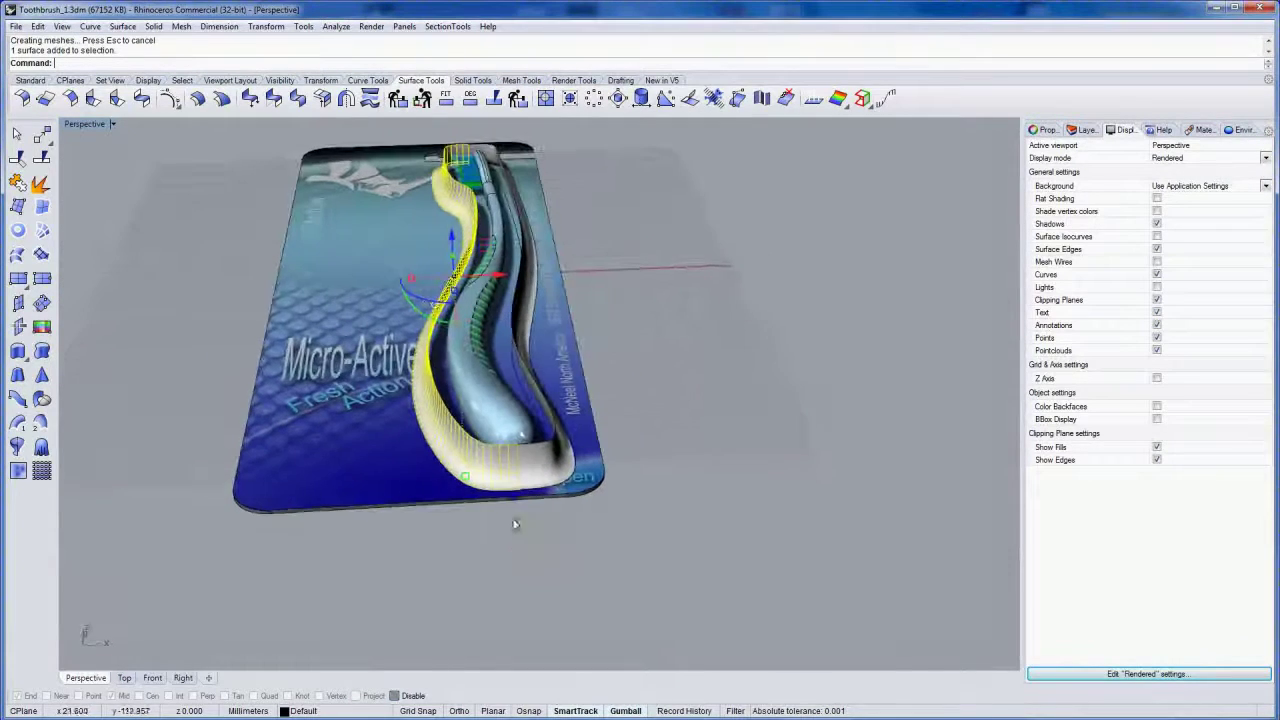
left_click(515, 560)
scroll(419, 432, "up", 3)
right_click_drag(429, 403, 335, 481)
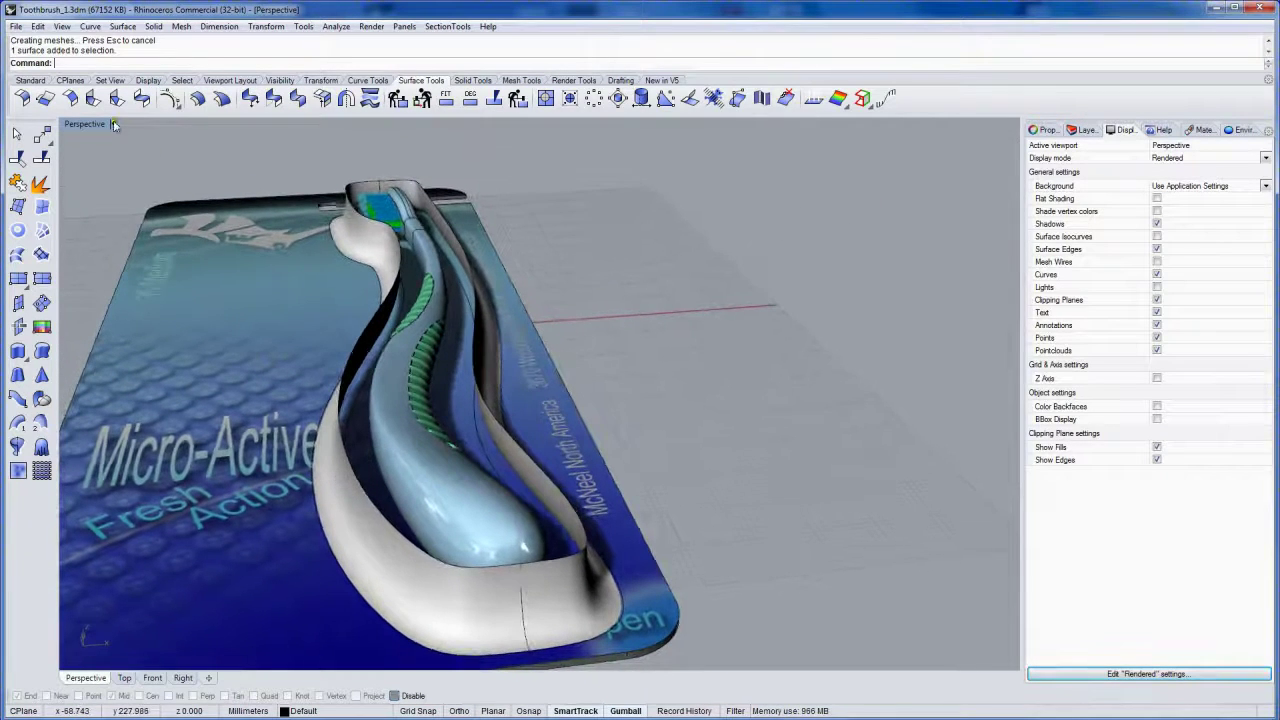
Blend between the two surface edges with both bulge values locked at 0.321
left_click(141, 98)
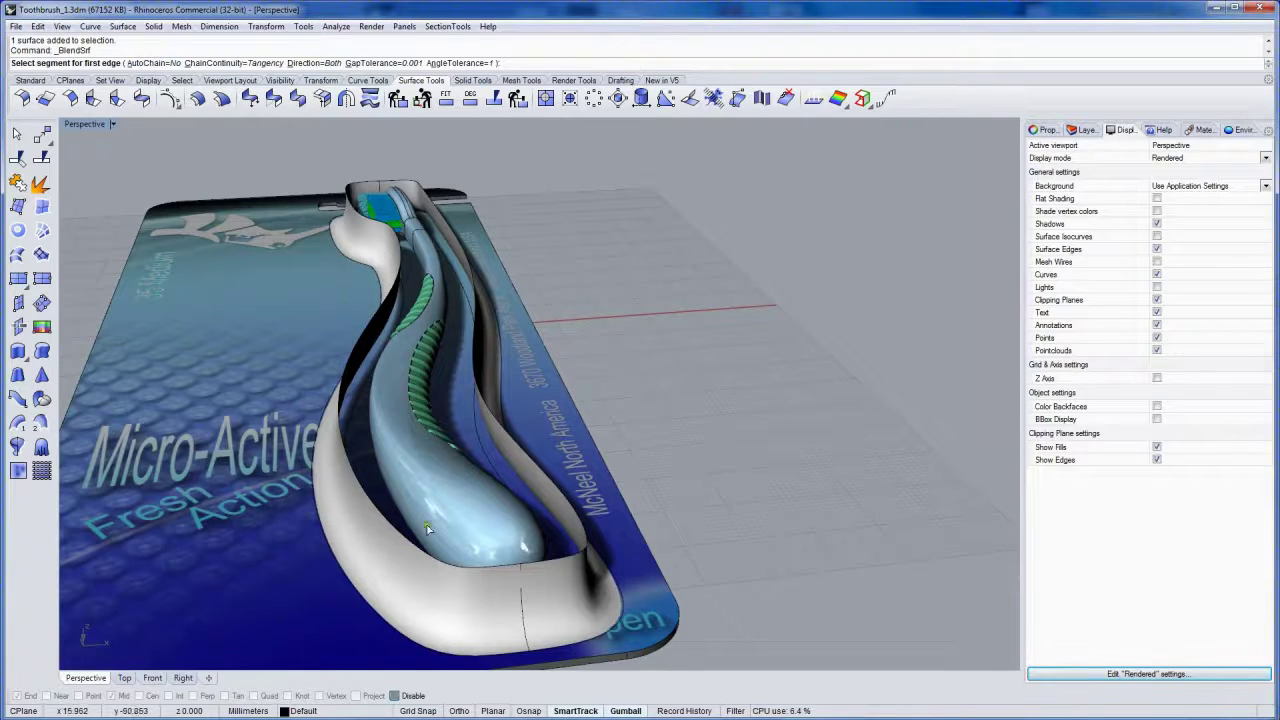
left_click(491, 572)
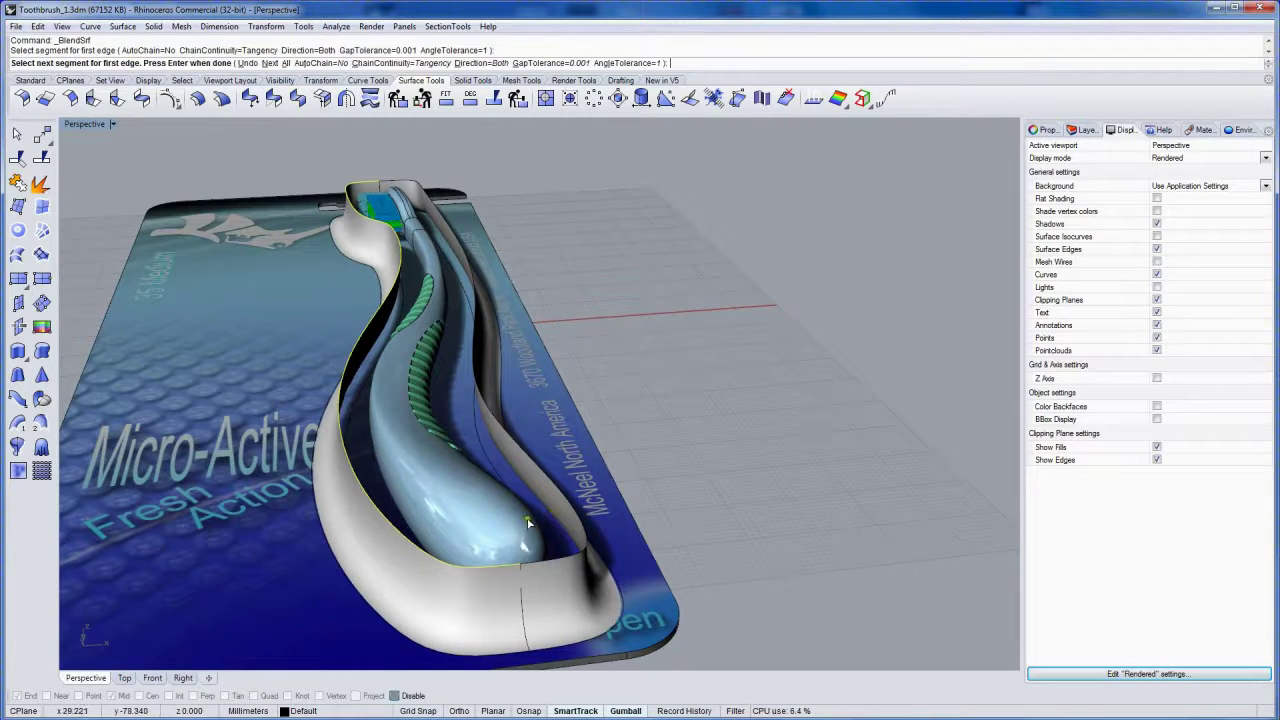
key("Return")
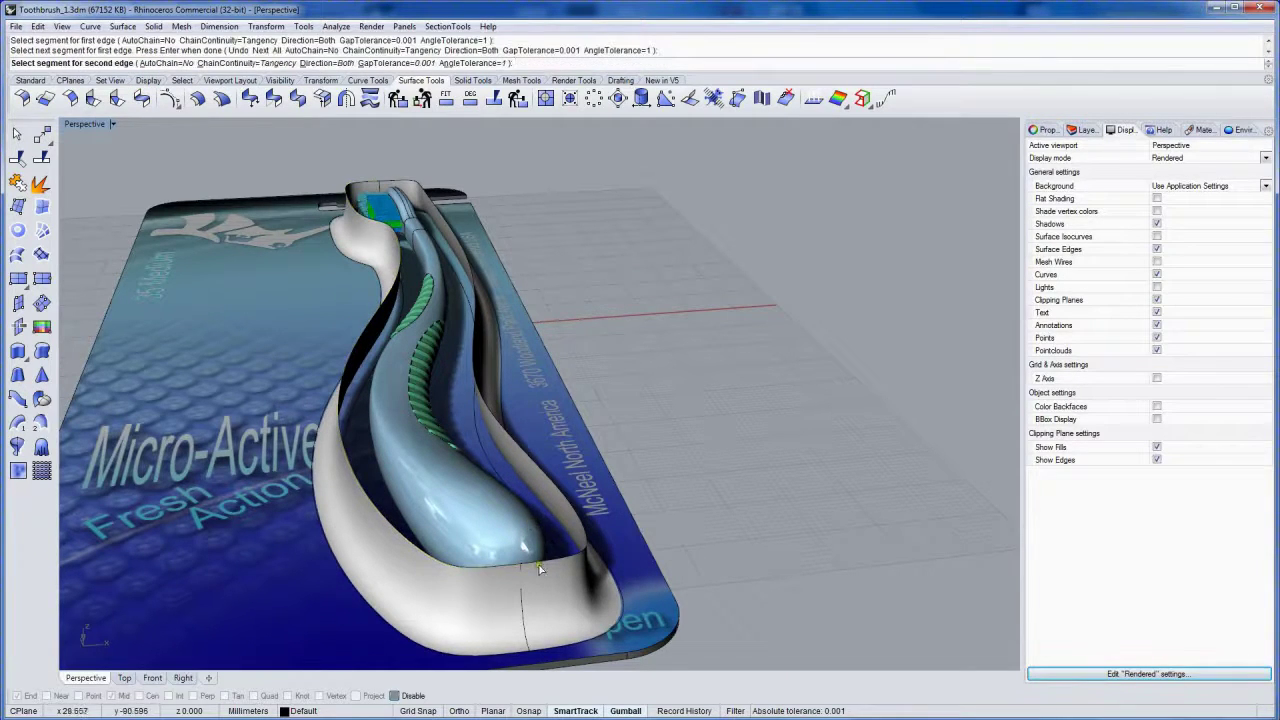
left_click(545, 565)
key("Return")
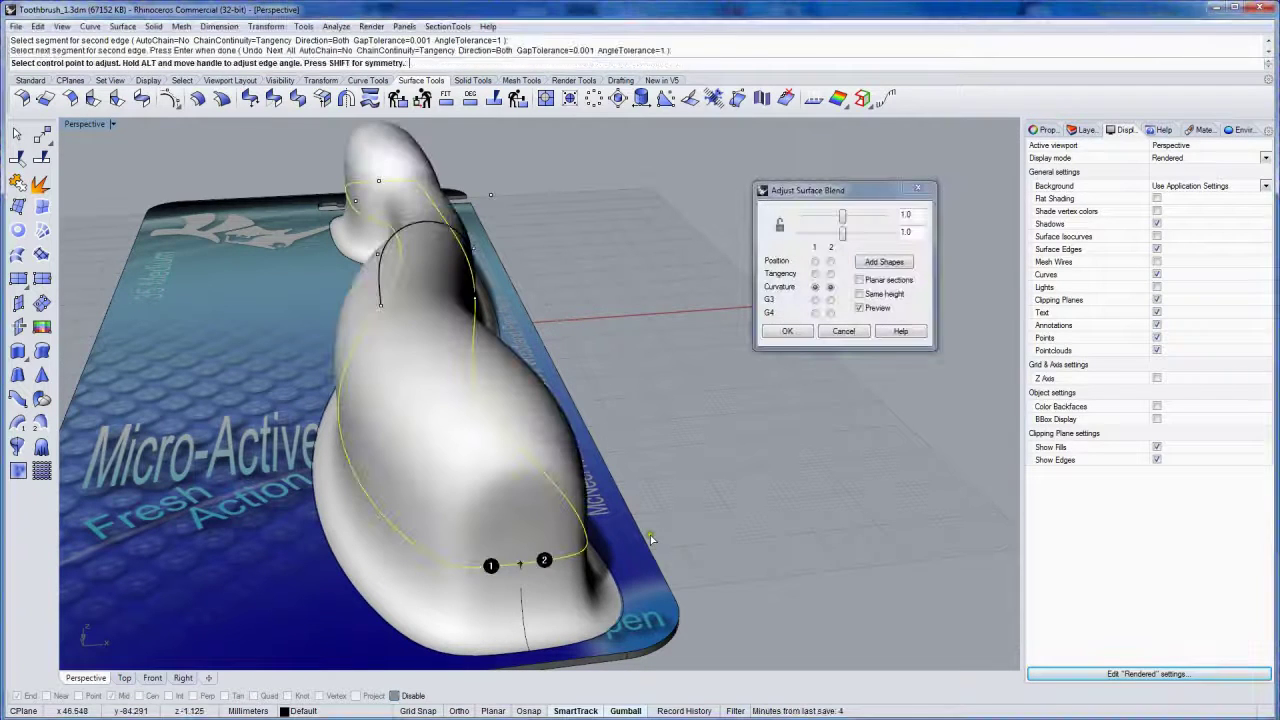
left_click(783, 227)
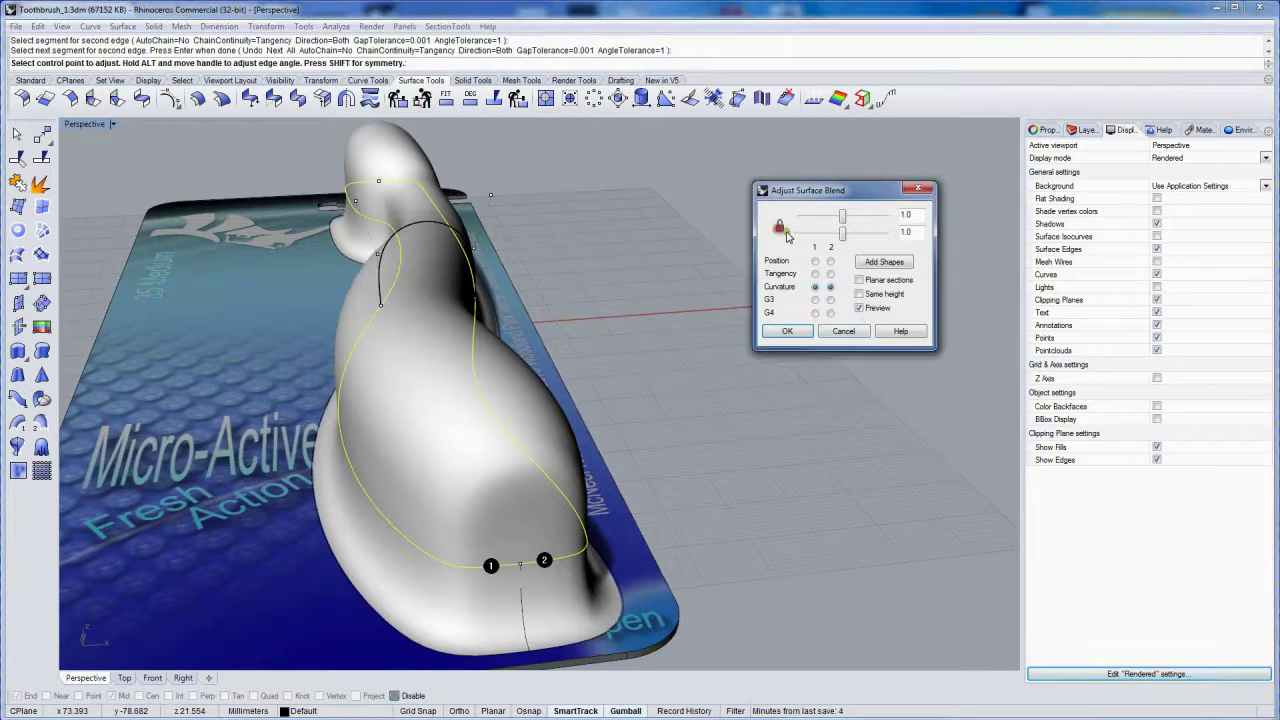
left_click_drag(846, 237, 810, 240)
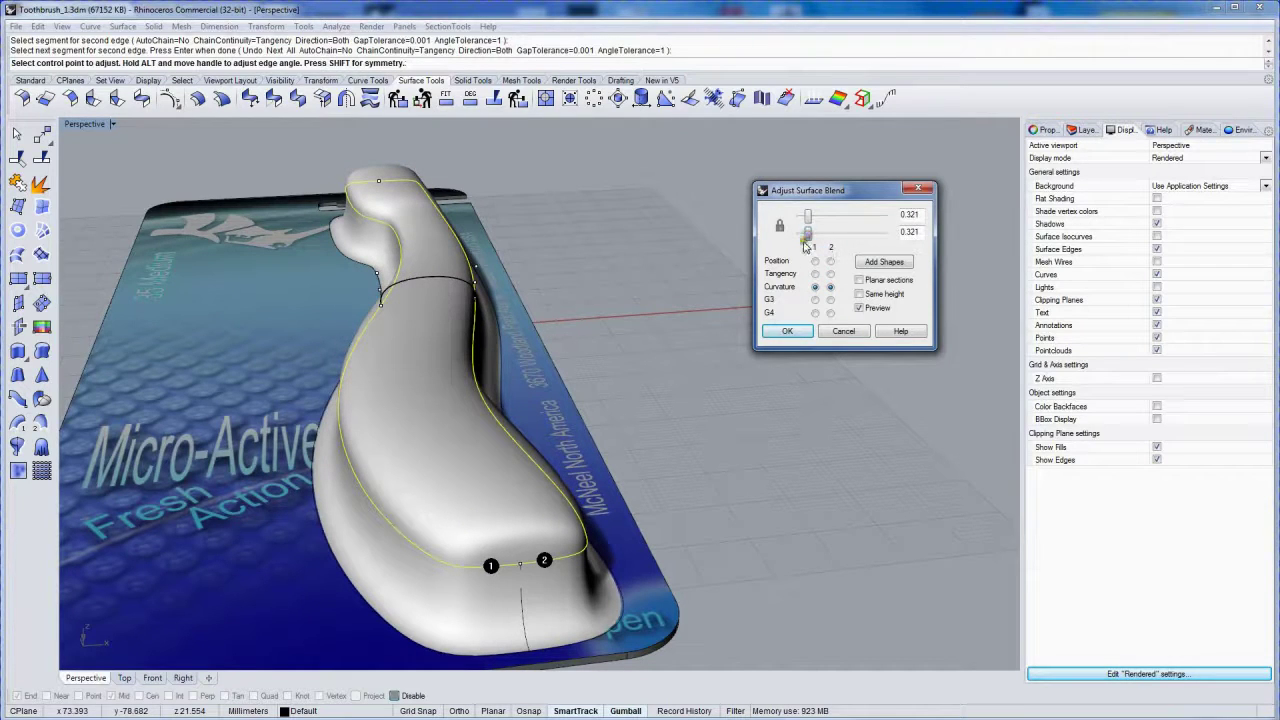
left_click(789, 332)
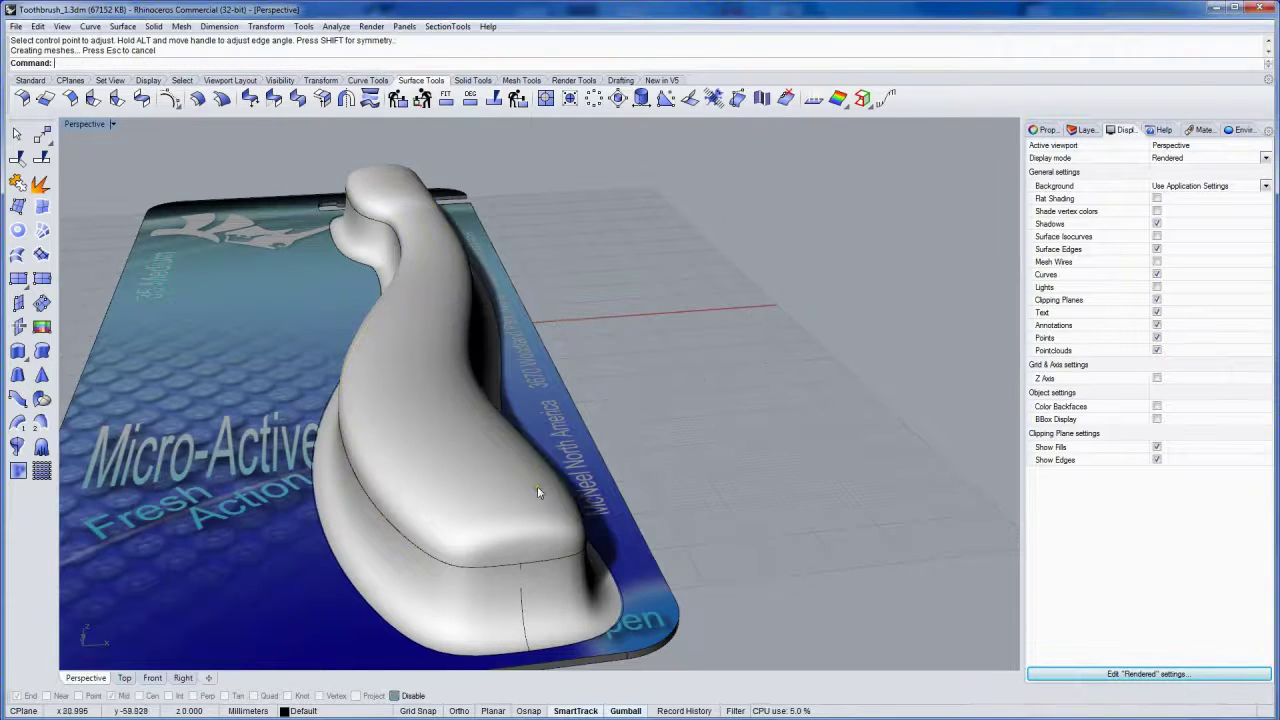
Join the new blend with the larger blend surface and orbit to inspect the shell
left_click(474, 545)
left_click(462, 600, "shift")
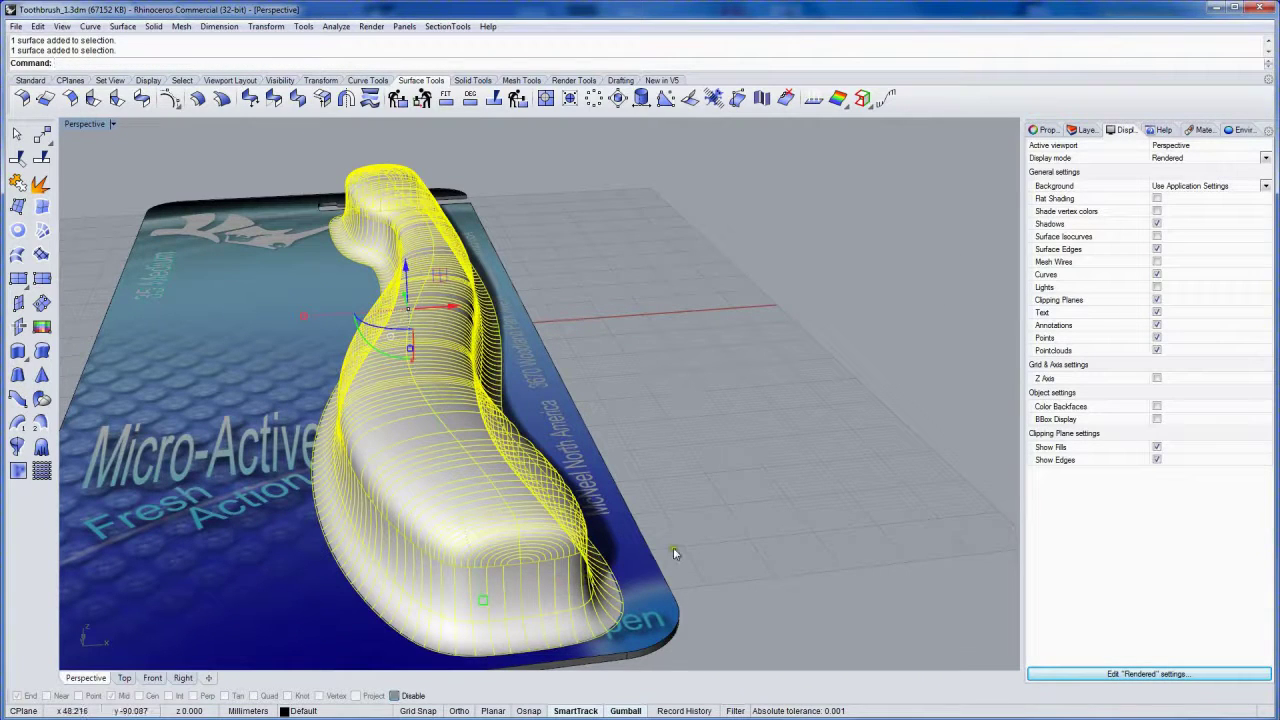
key("Return")
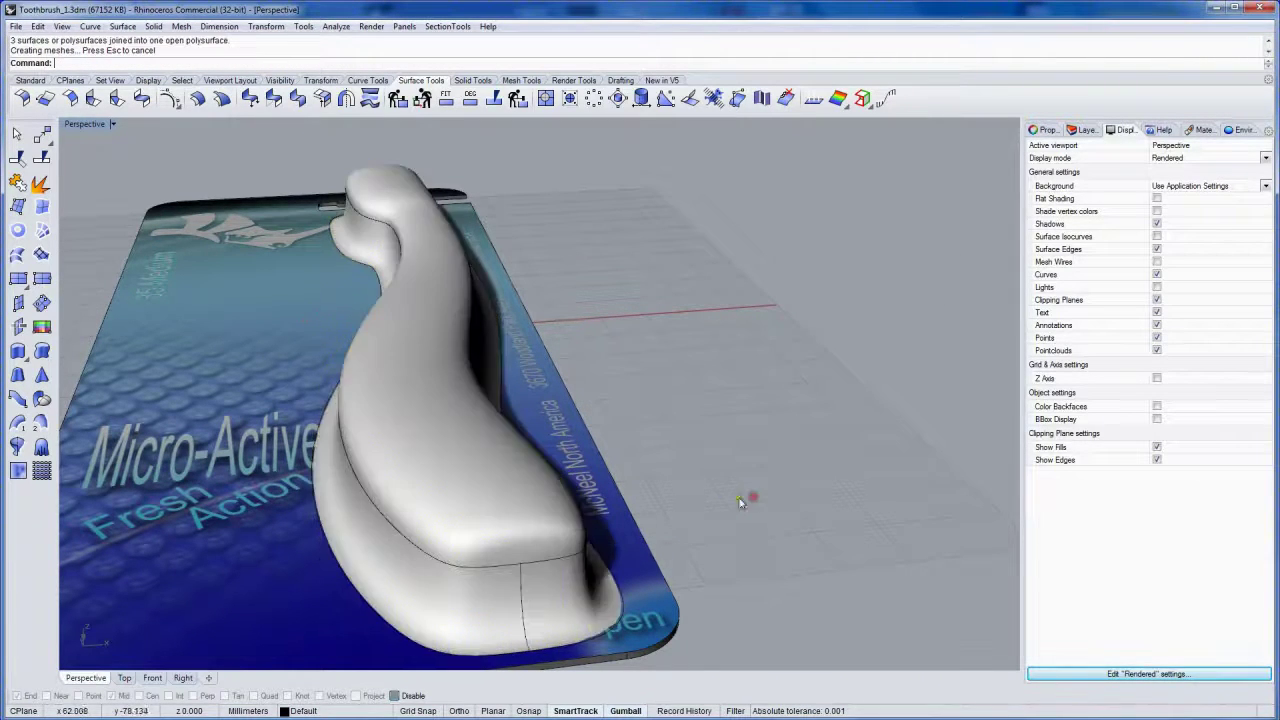
right_click_drag(700, 431, 594, 496)
Offset the joined shell 0.05 mm as a solid with all directions flipped outward
left_click(594, 496)
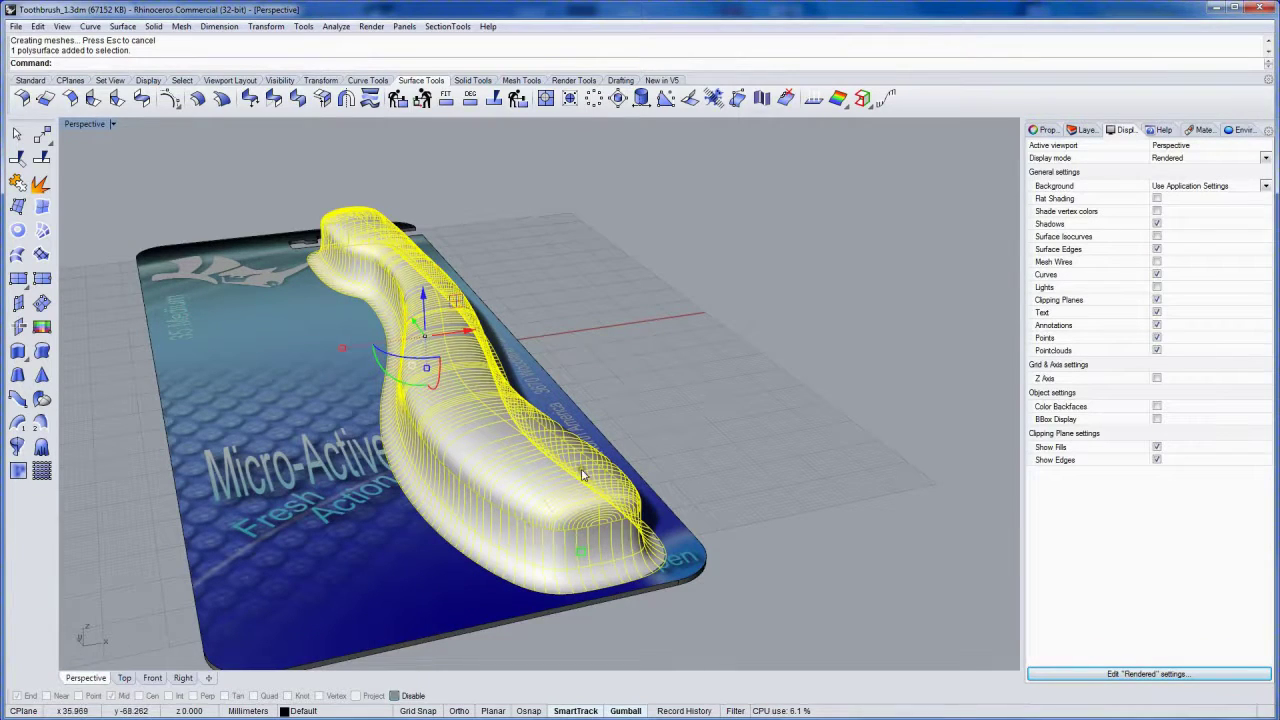
left_click(678, 431)
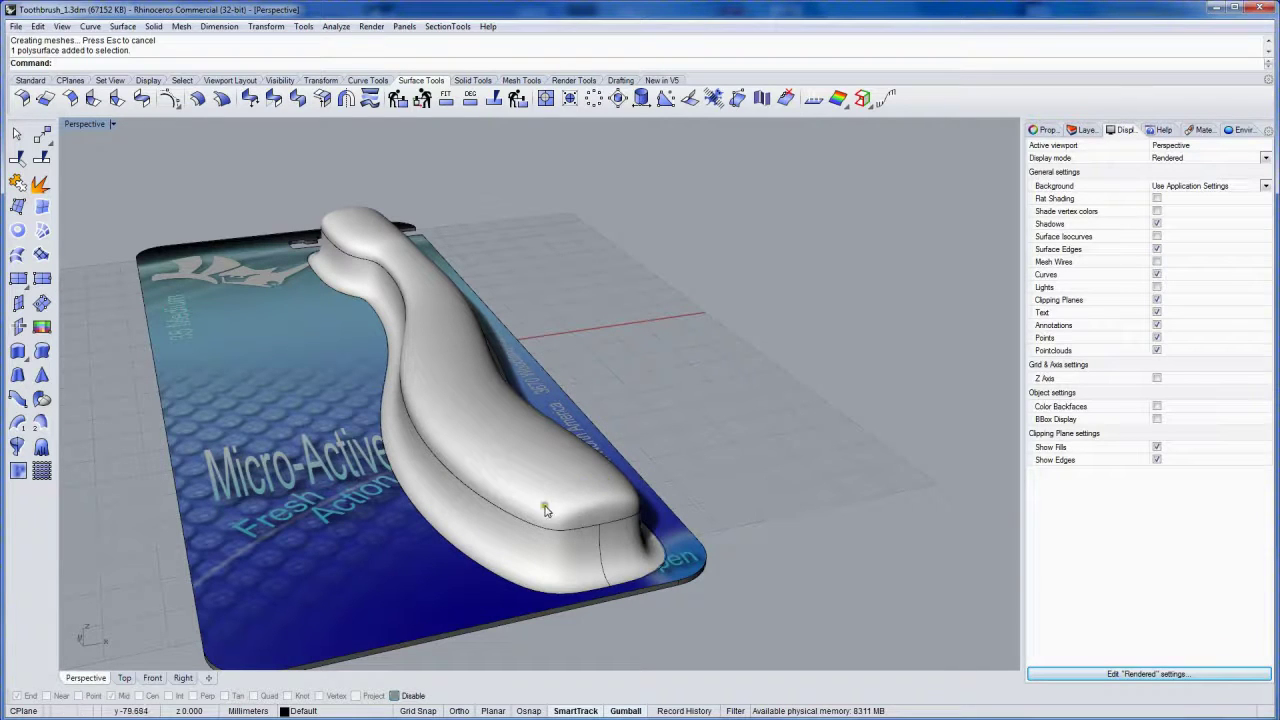
scroll(545, 510, "up", 5)
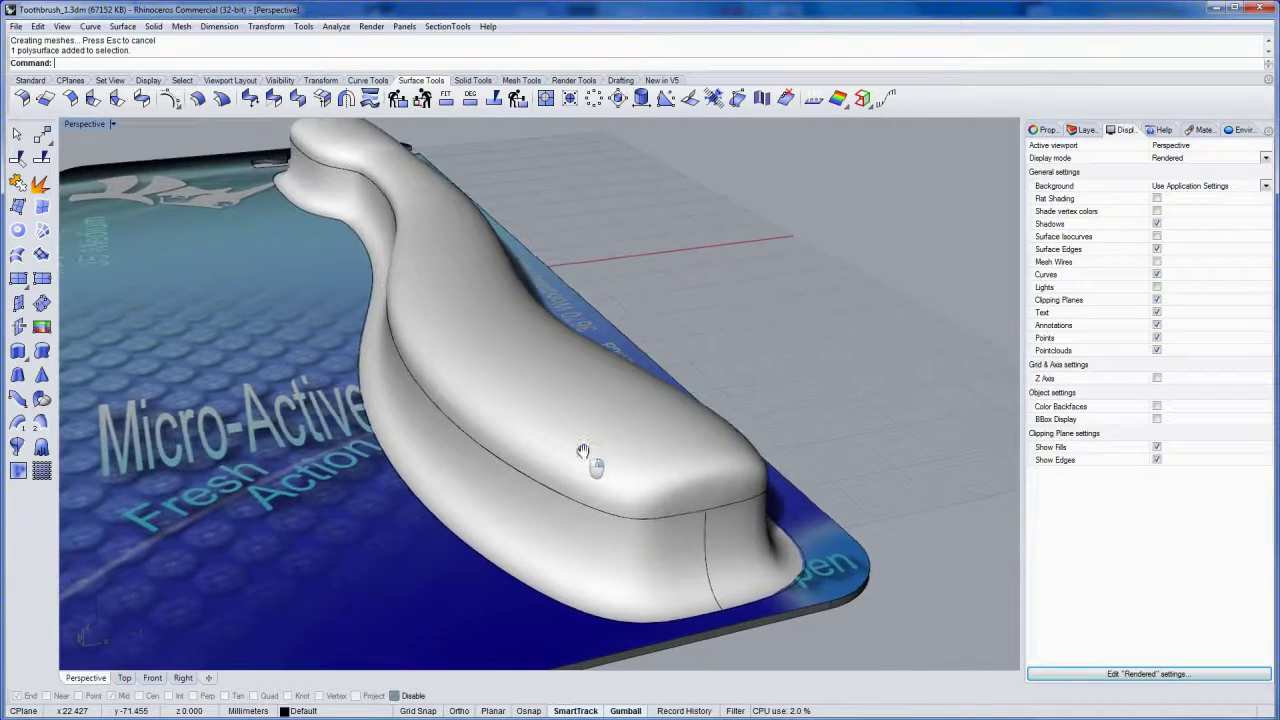
left_click(562, 453)
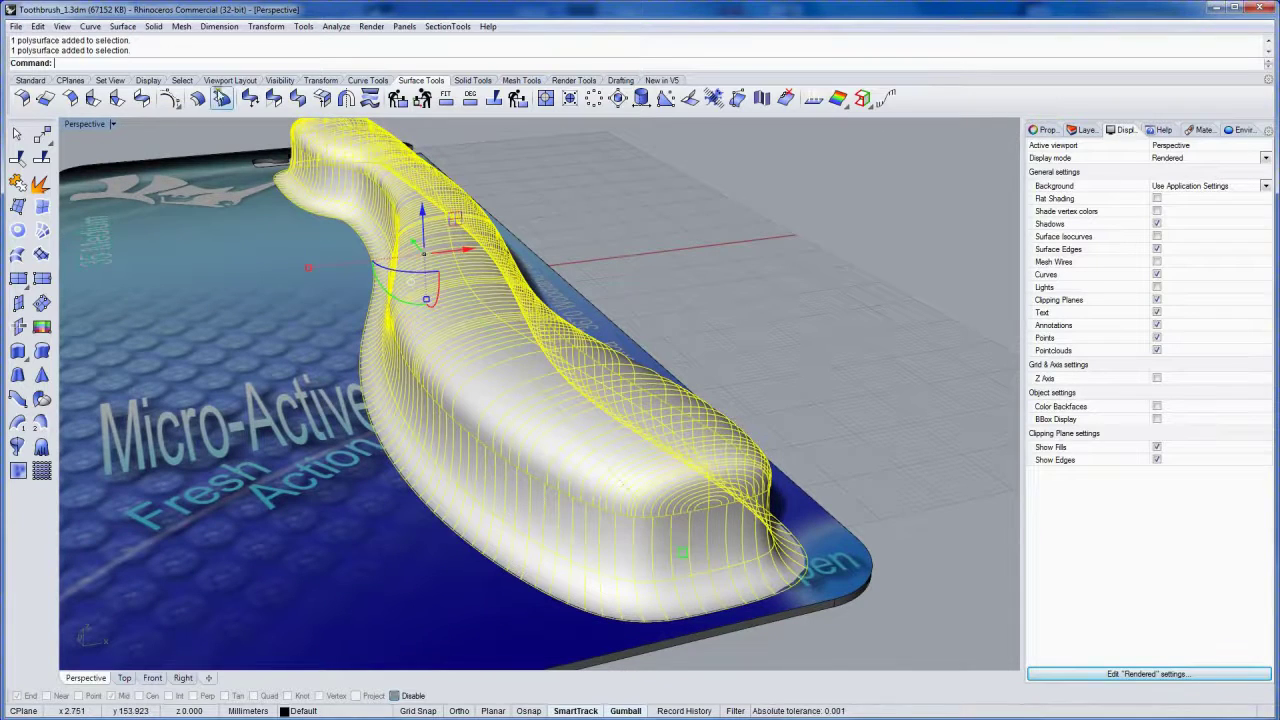
left_click(198, 97)
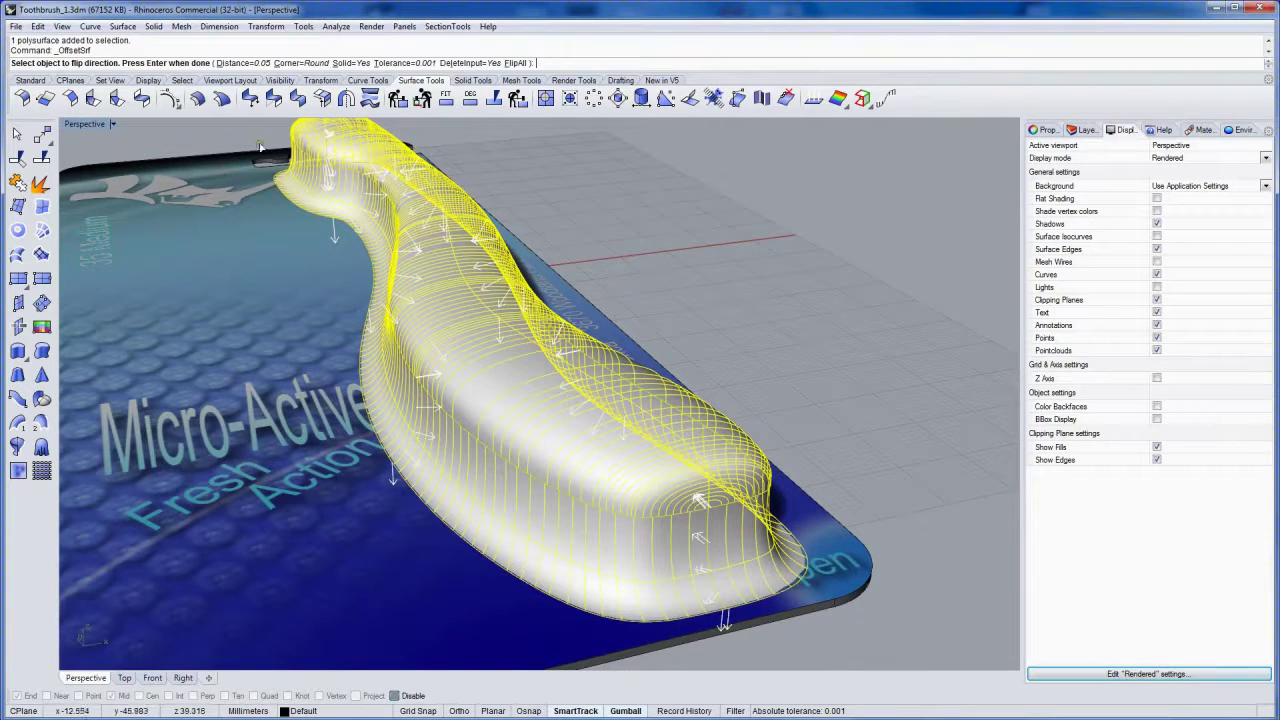
left_click(515, 63)
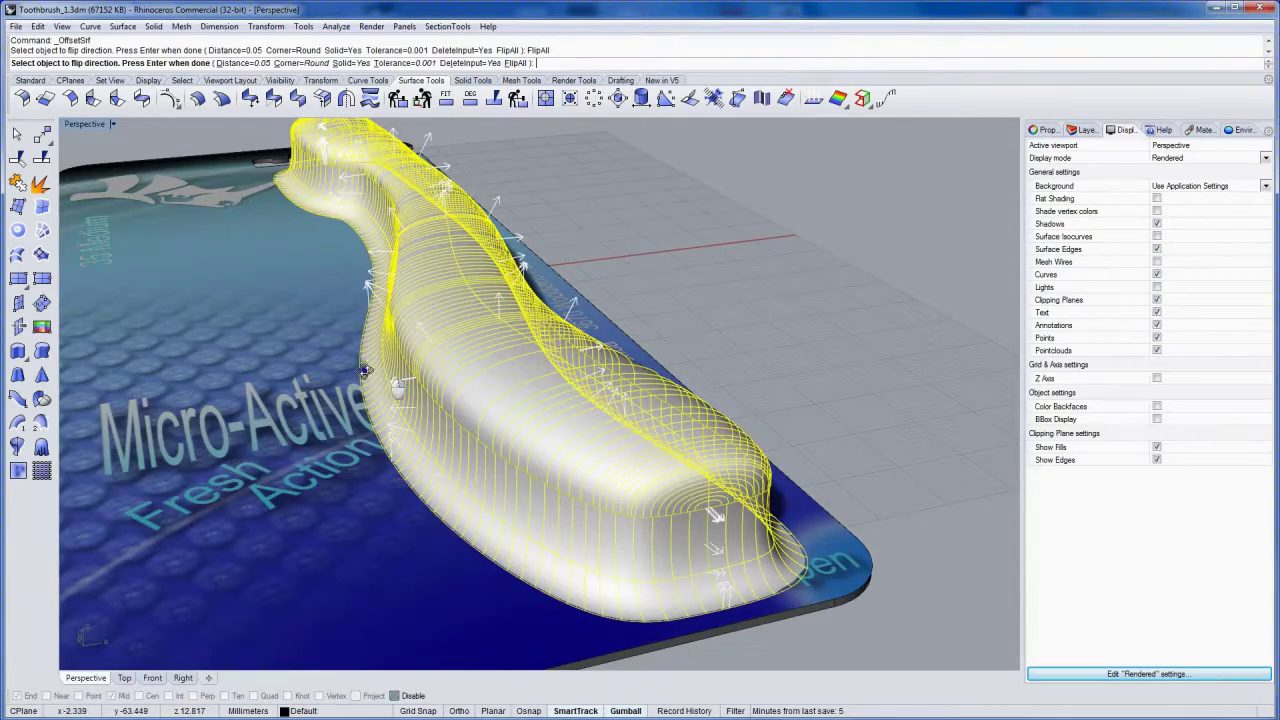
right_click_drag(360, 365, 100, 256)
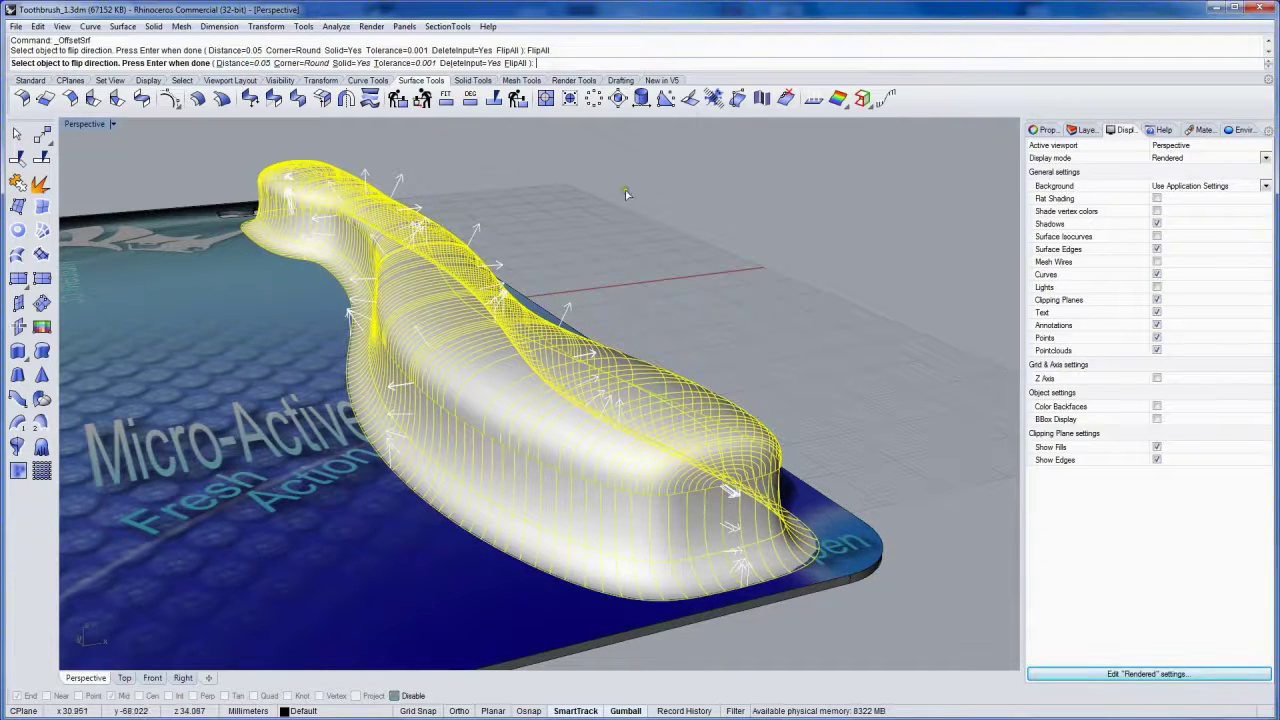
key("Return")
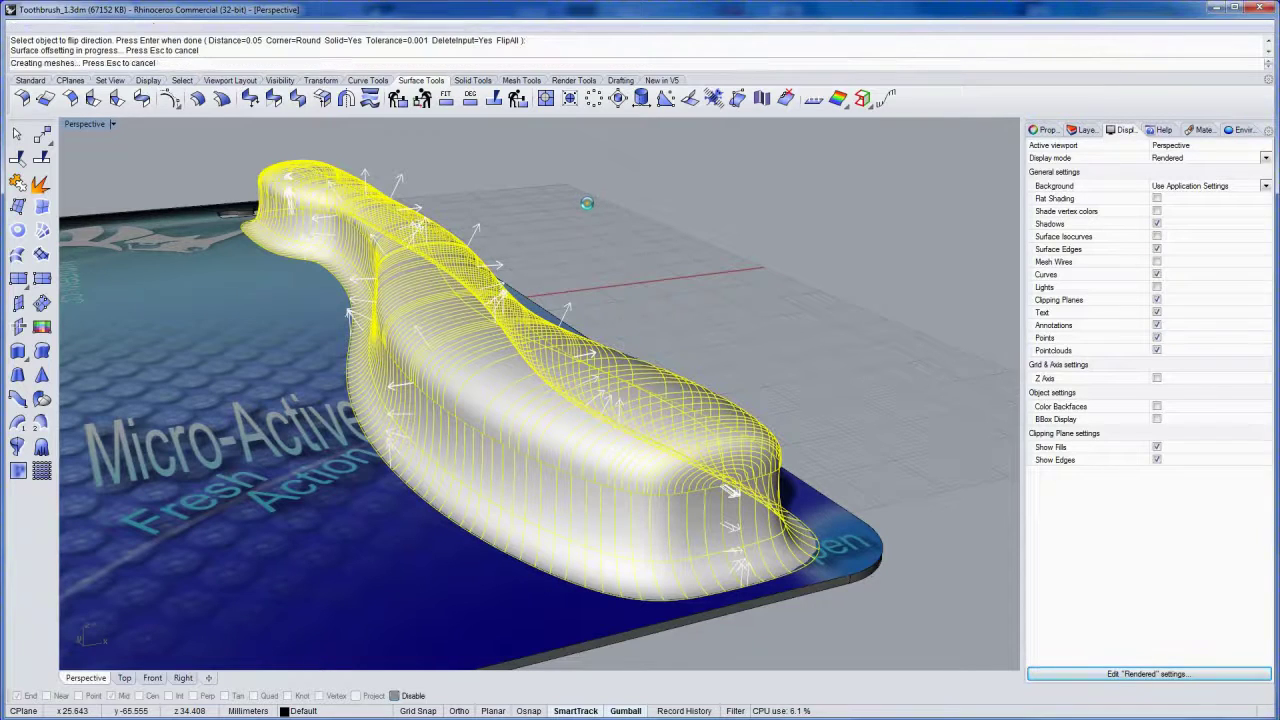
Pick out the thickened offset shell among overlapping surfaces and orbit around it
left_click(690, 345)
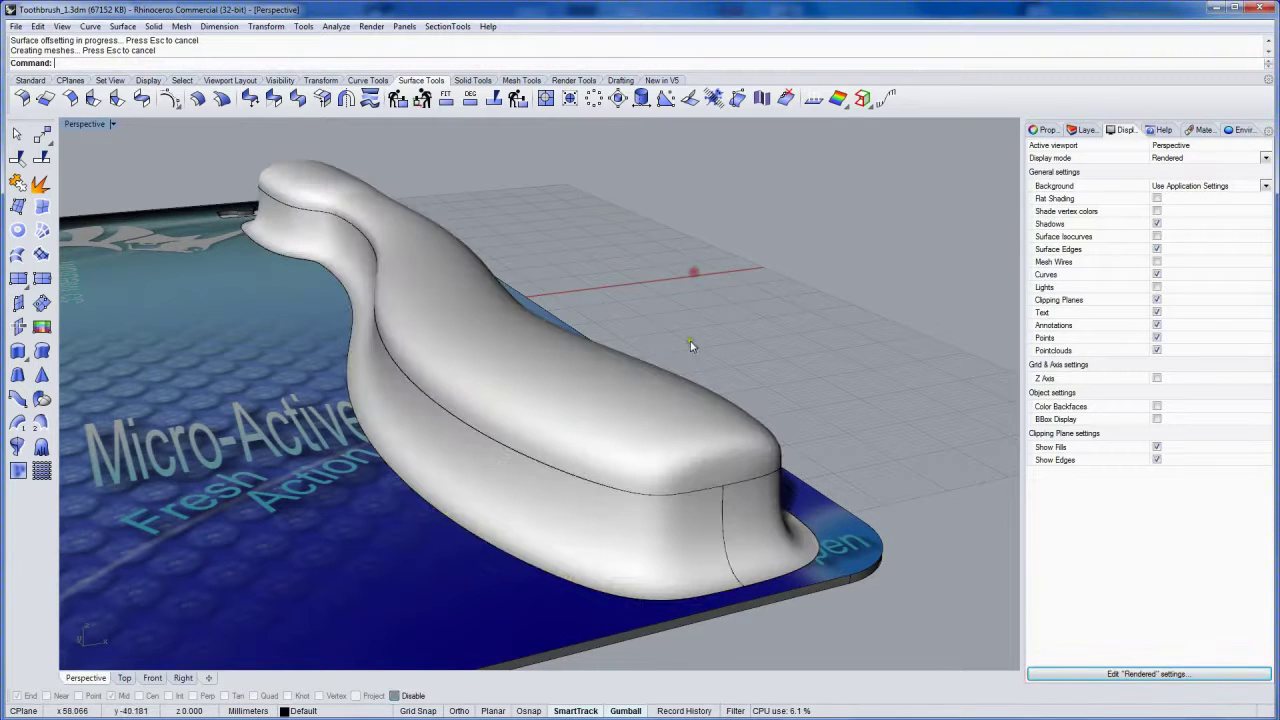
left_click(683, 492)
left_click(737, 535)
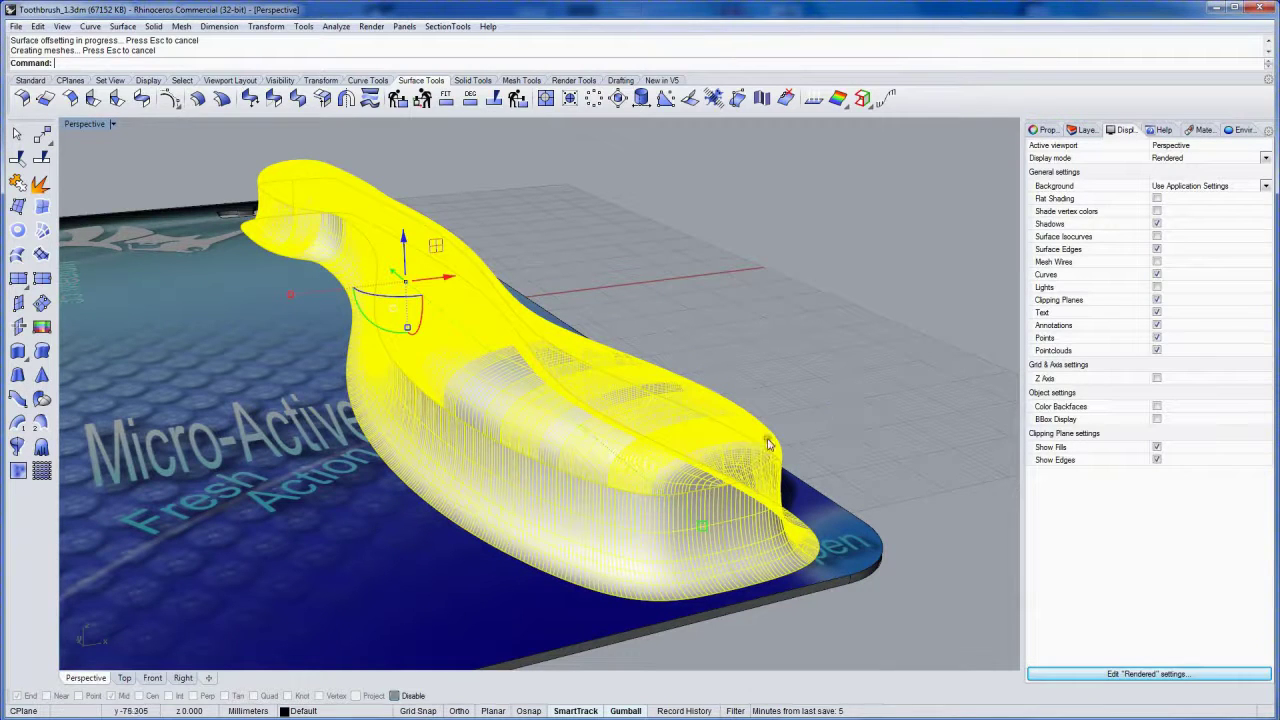
left_click(872, 409)
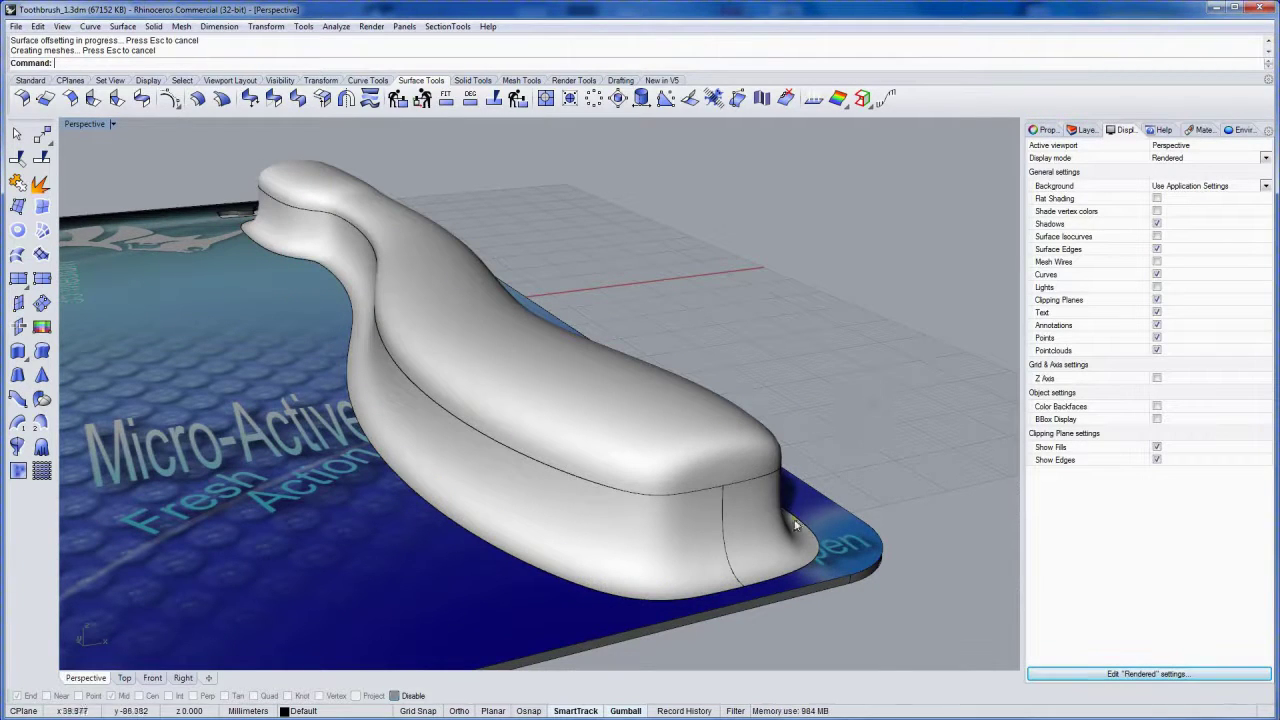
right_click_drag(817, 450, 724, 490)
left_click(724, 497)
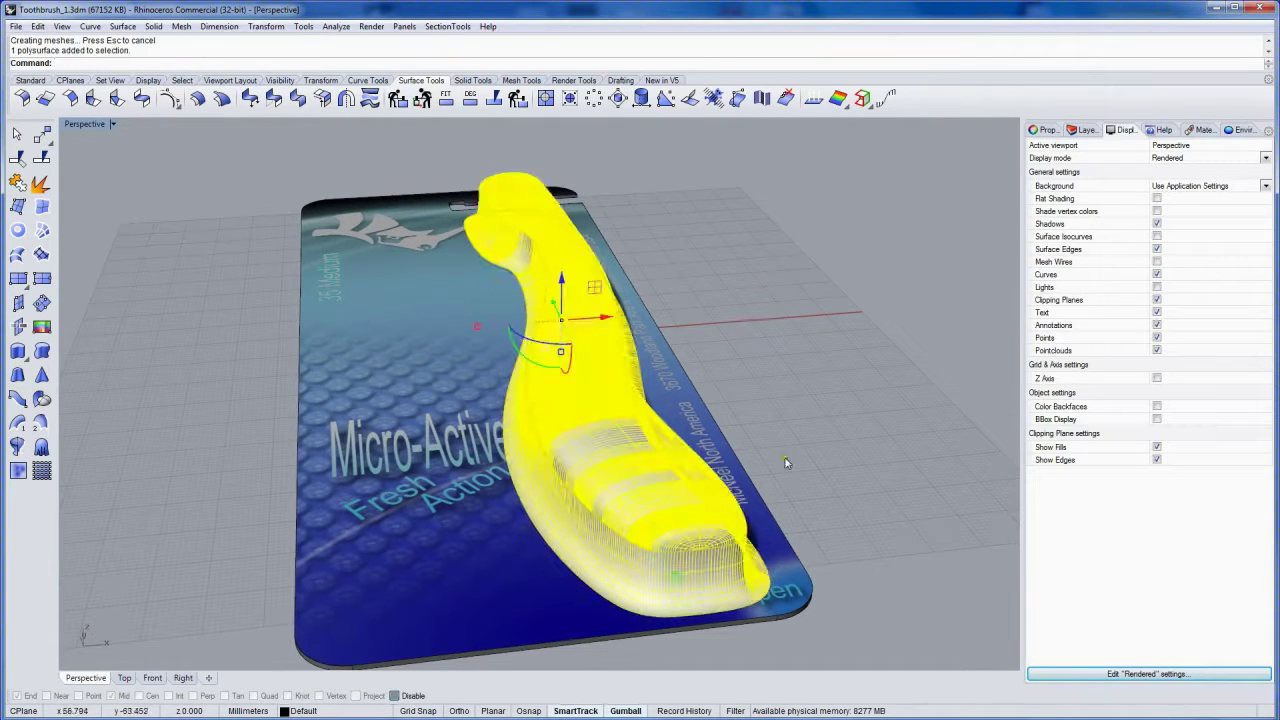
Select all curves with SelCrv and move them to the crvs layer
left_click(819, 447)
type("SelCrv")
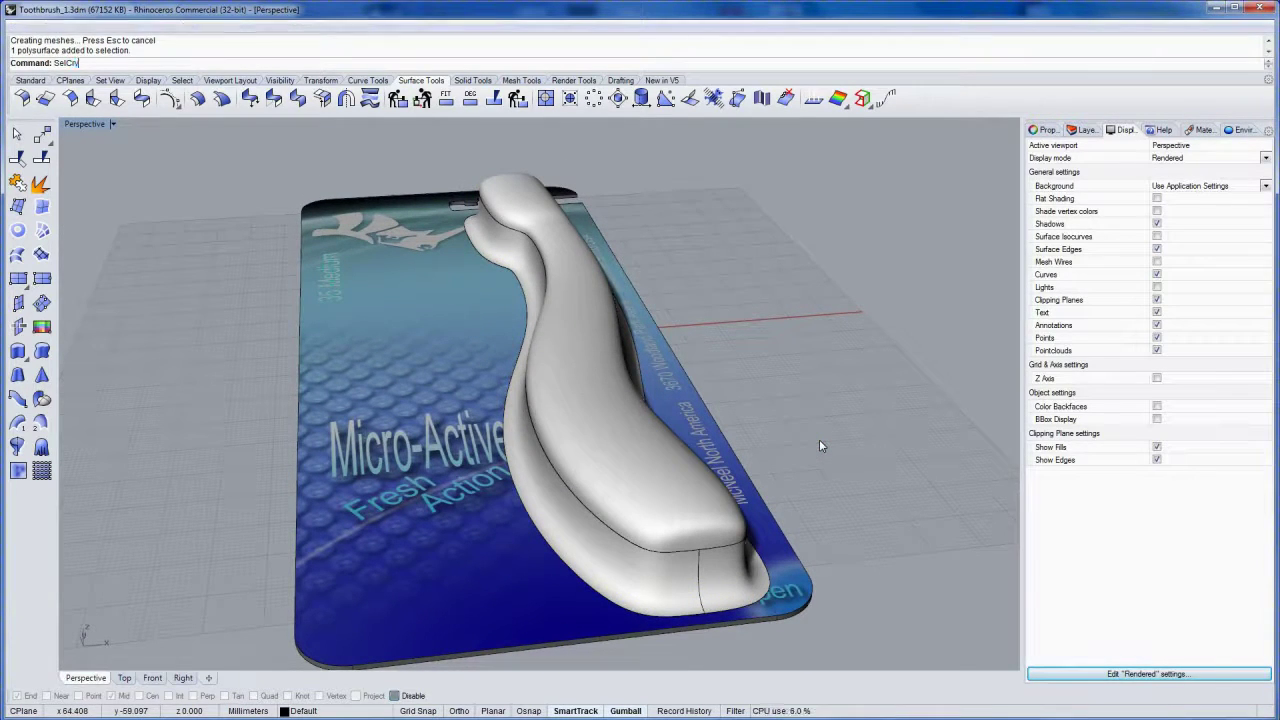
key("Return")
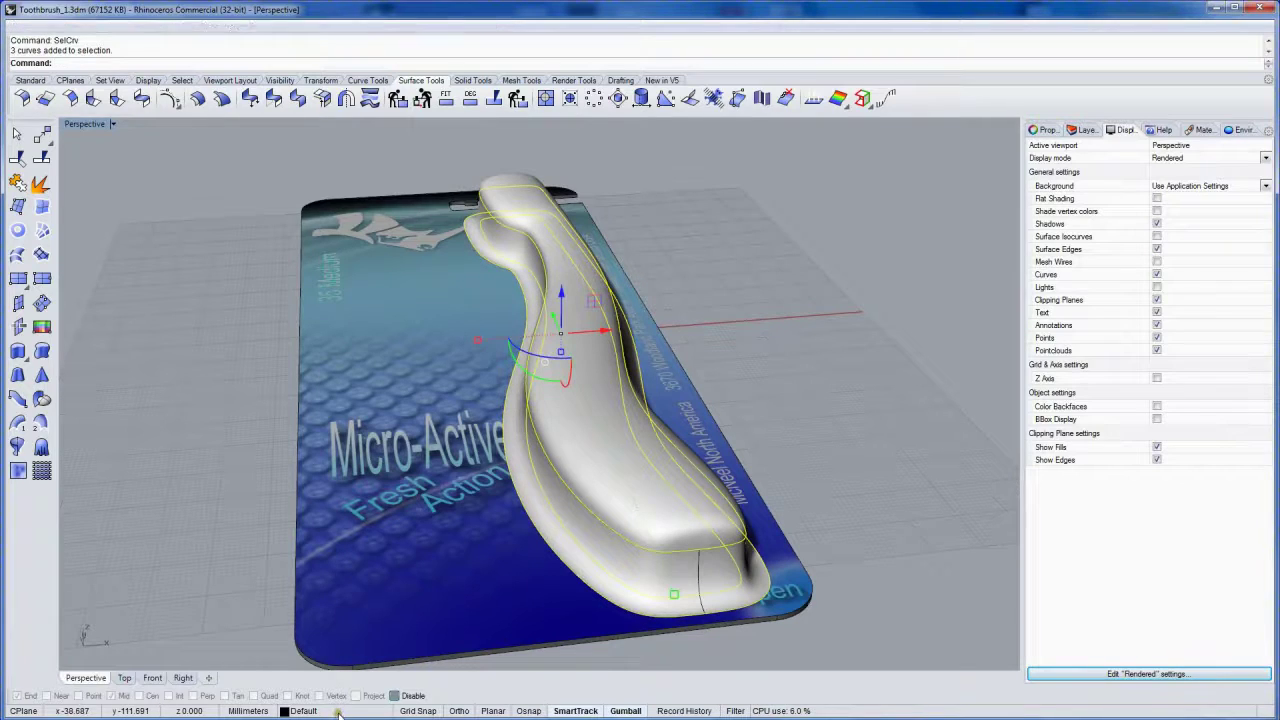
right_click(300, 711)
left_click(314, 688)
Give the shell a per-object material about 83% transparent with Plastic IOR 1.46
left_click(677, 503)
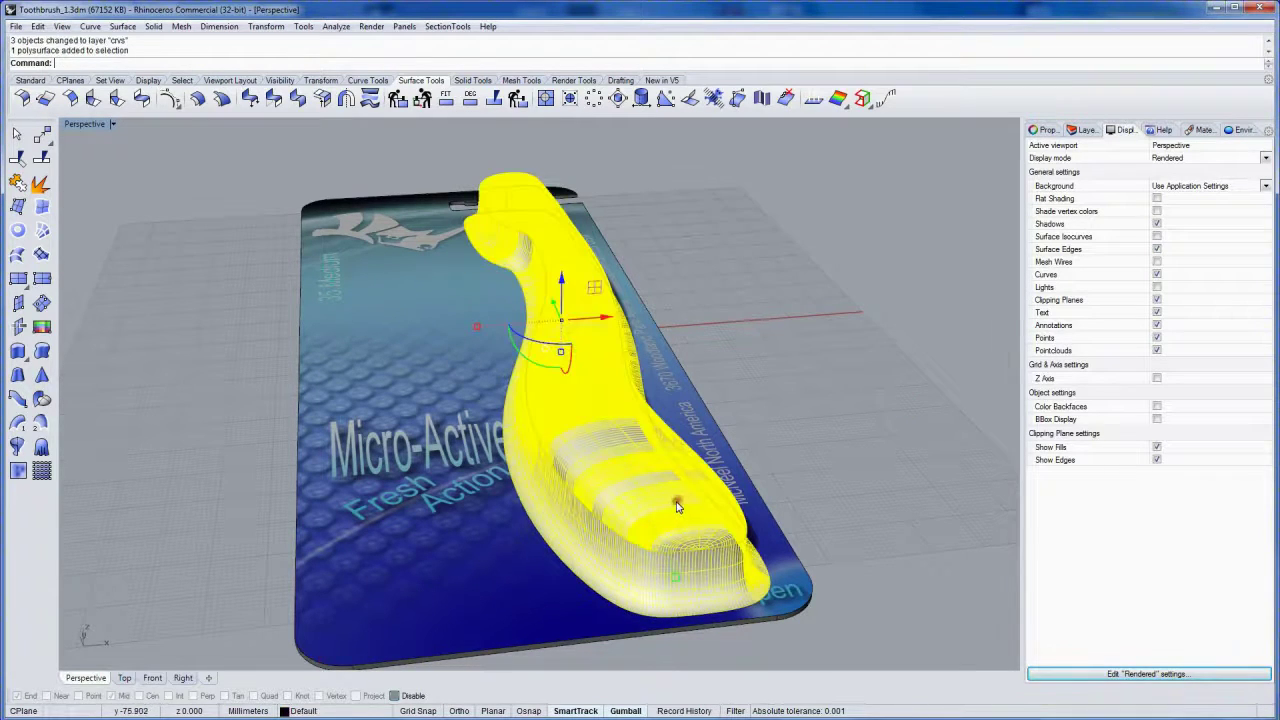
left_click(1043, 131)
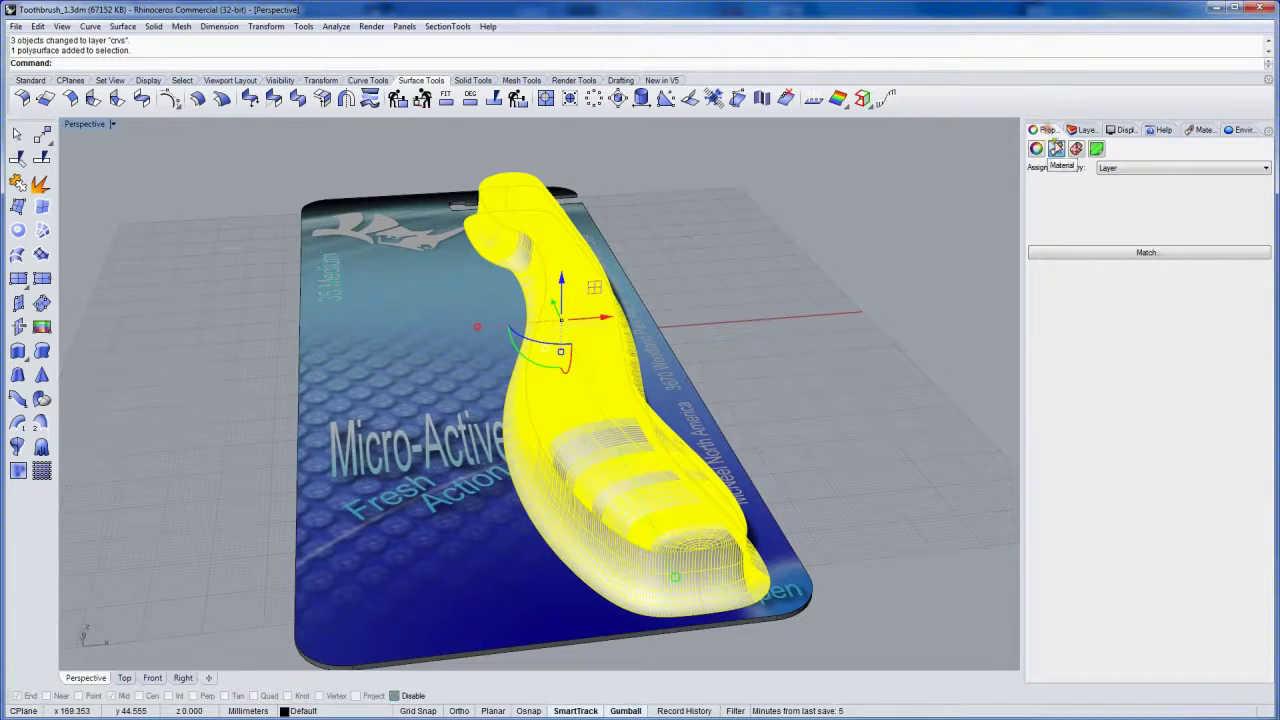
left_click(1115, 168)
left_click(1114, 196)
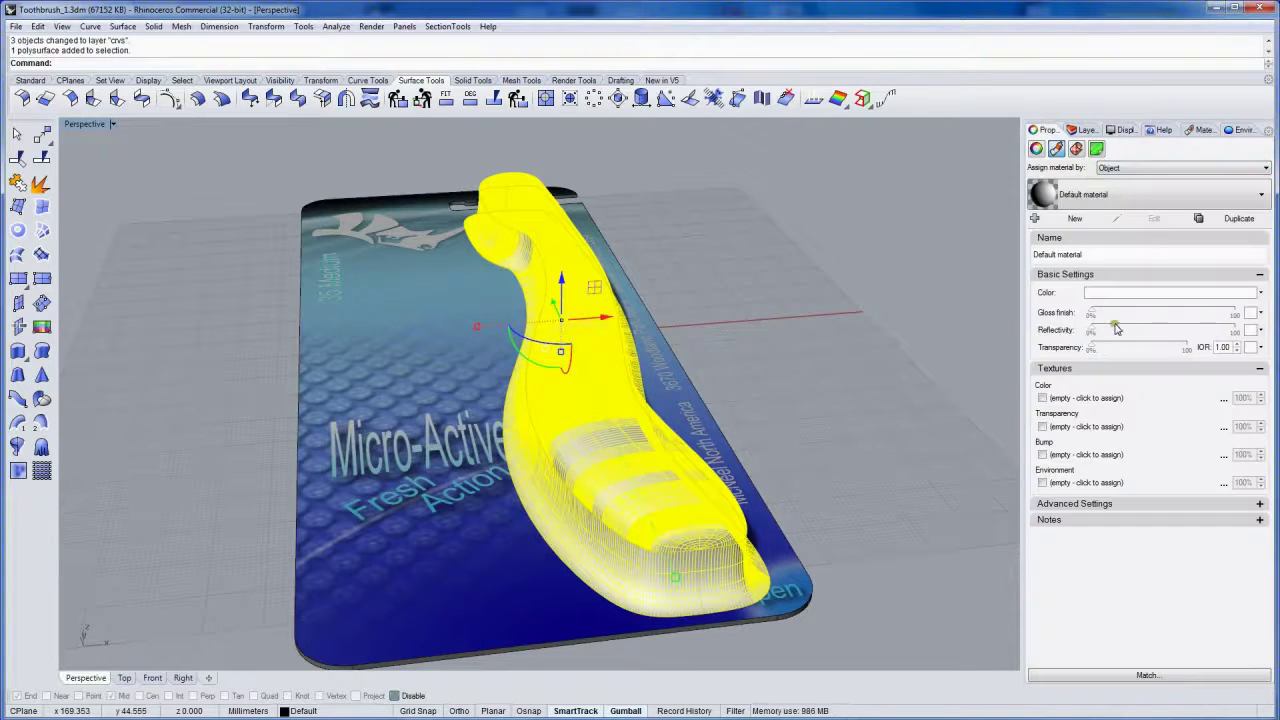
left_click_drag(1098, 348, 1174, 356)
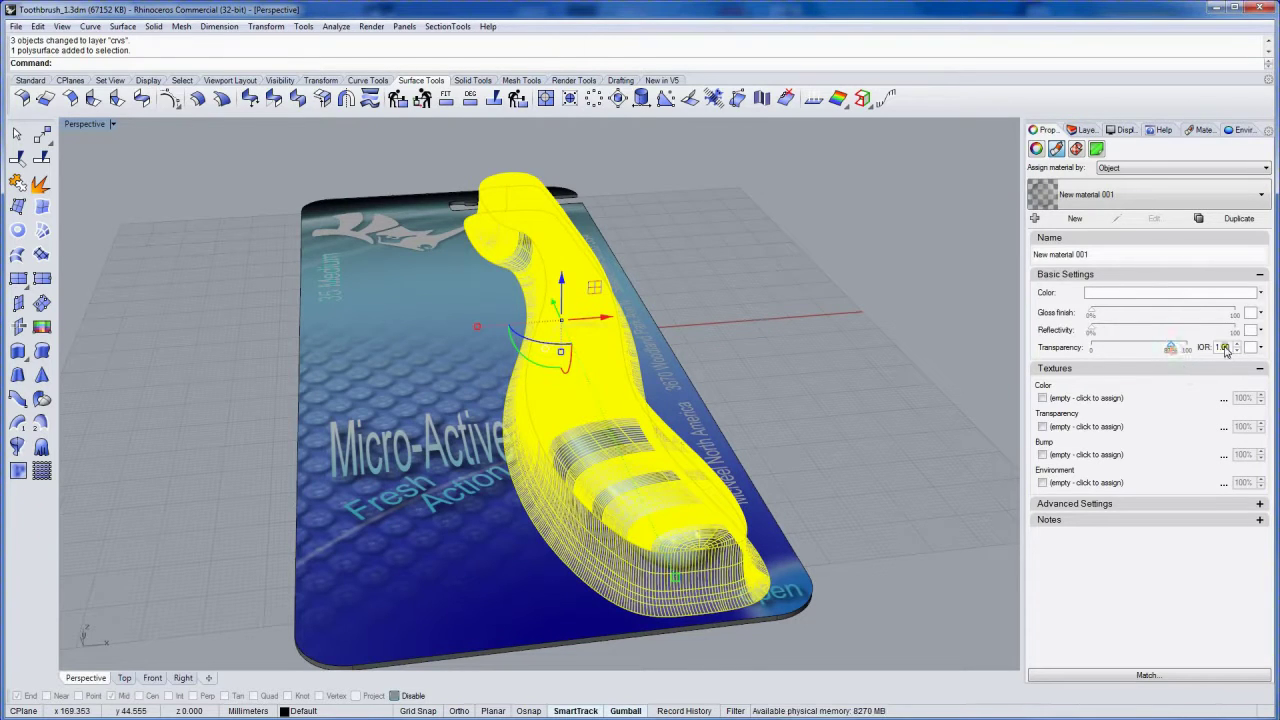
left_click(1222, 347)
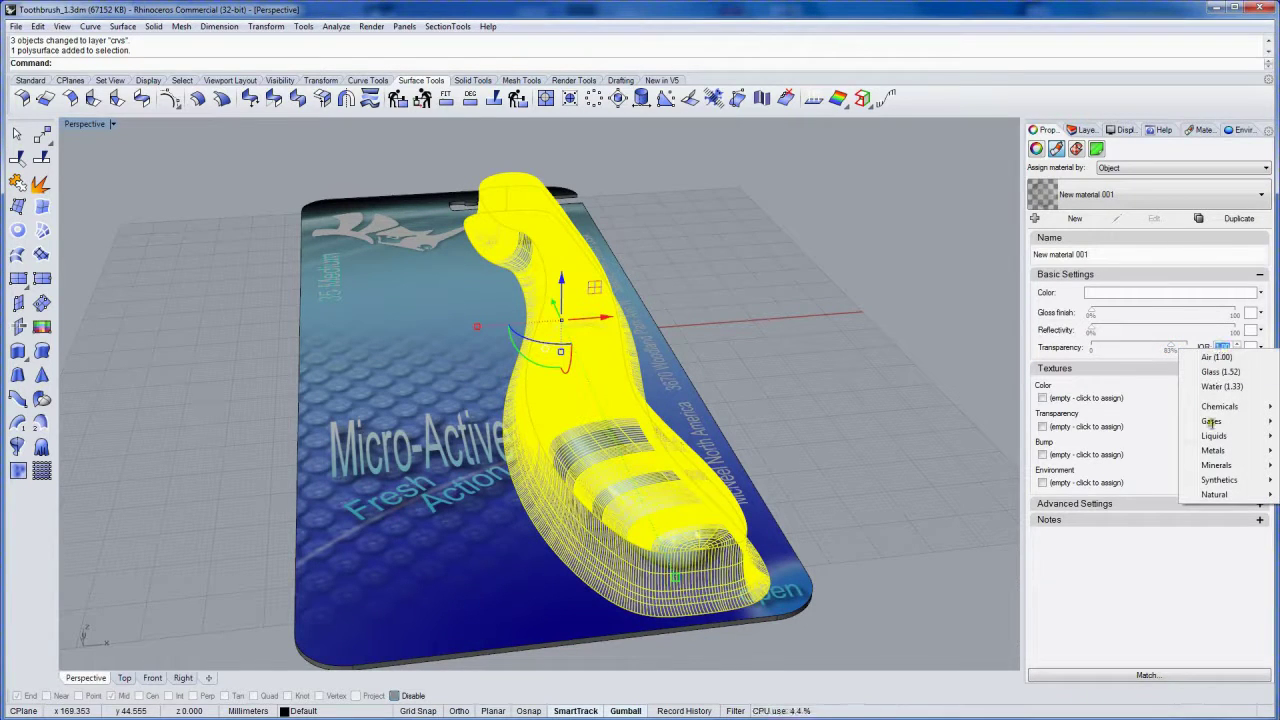
left_click(1219, 482)
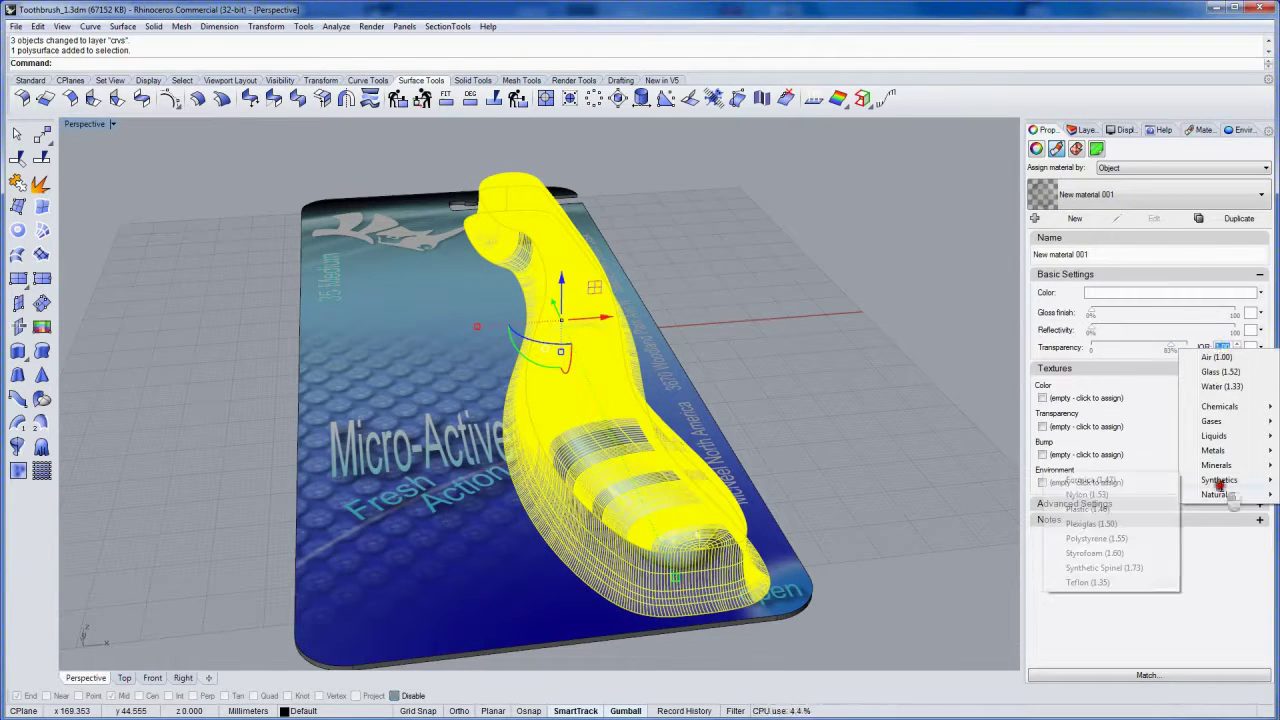
left_click(1098, 509)
left_click(931, 390)
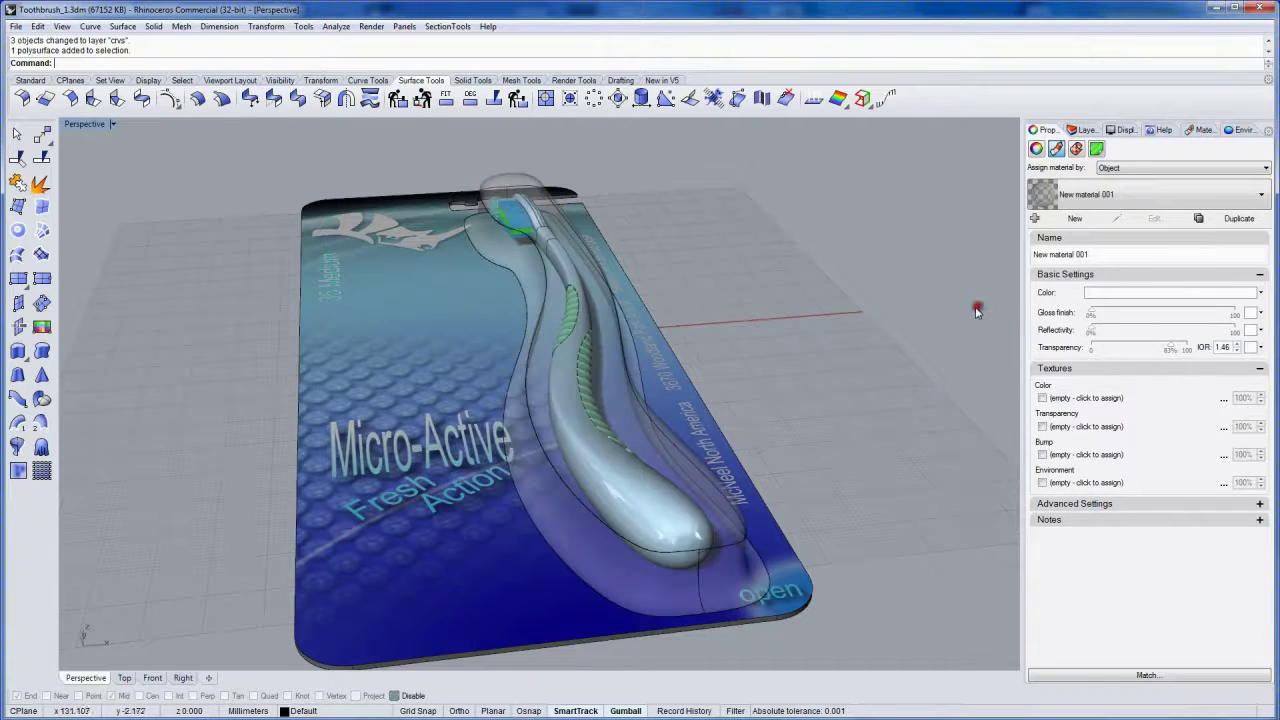
right_click_drag(706, 363, 775, 355)
Turn off surface edge display in the Rendered display mode settings
left_click(1122, 130)
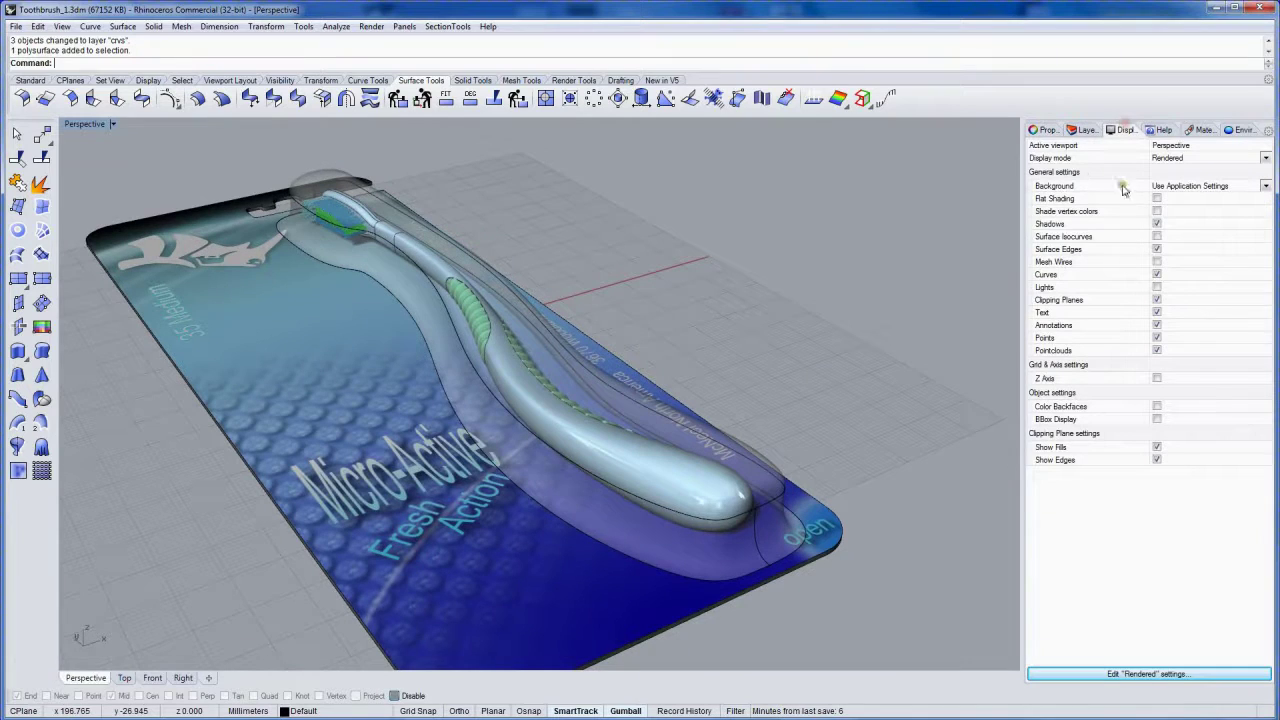
left_click(1157, 249)
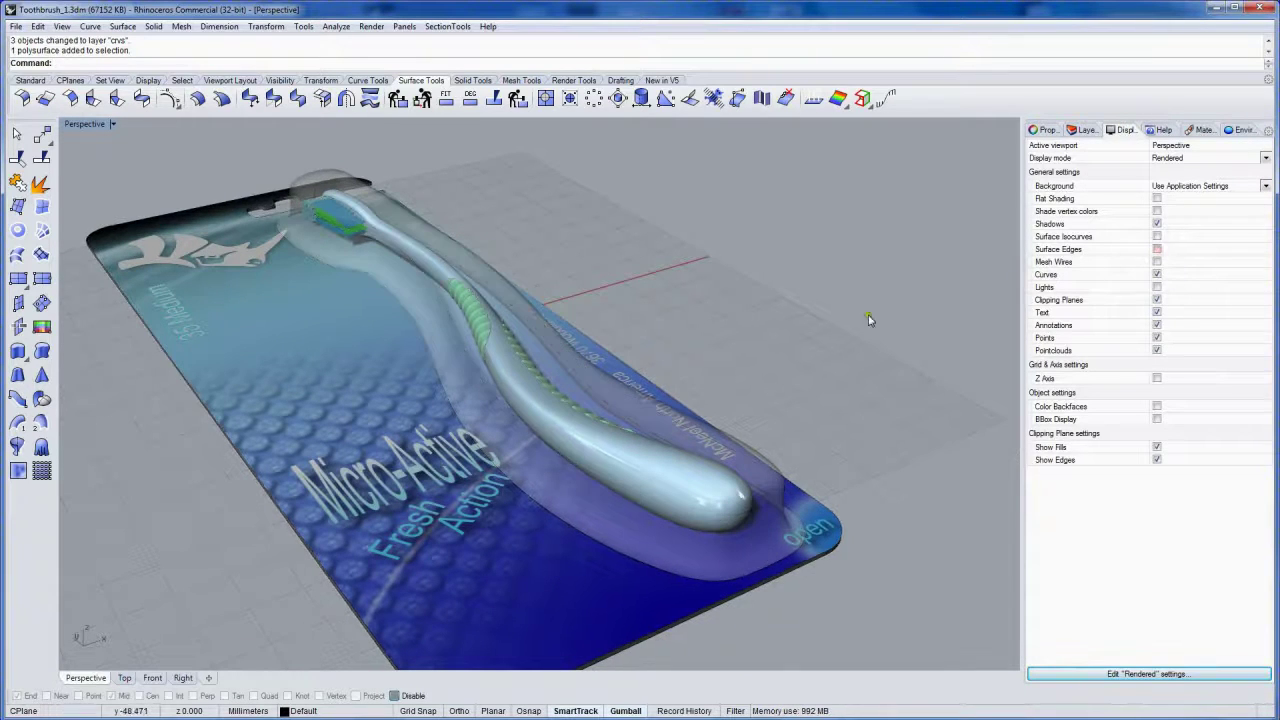
right_click_drag(900, 300, 701, 339)
Review the shell's material properties, then deselect it and view the card from above
left_click(480, 221)
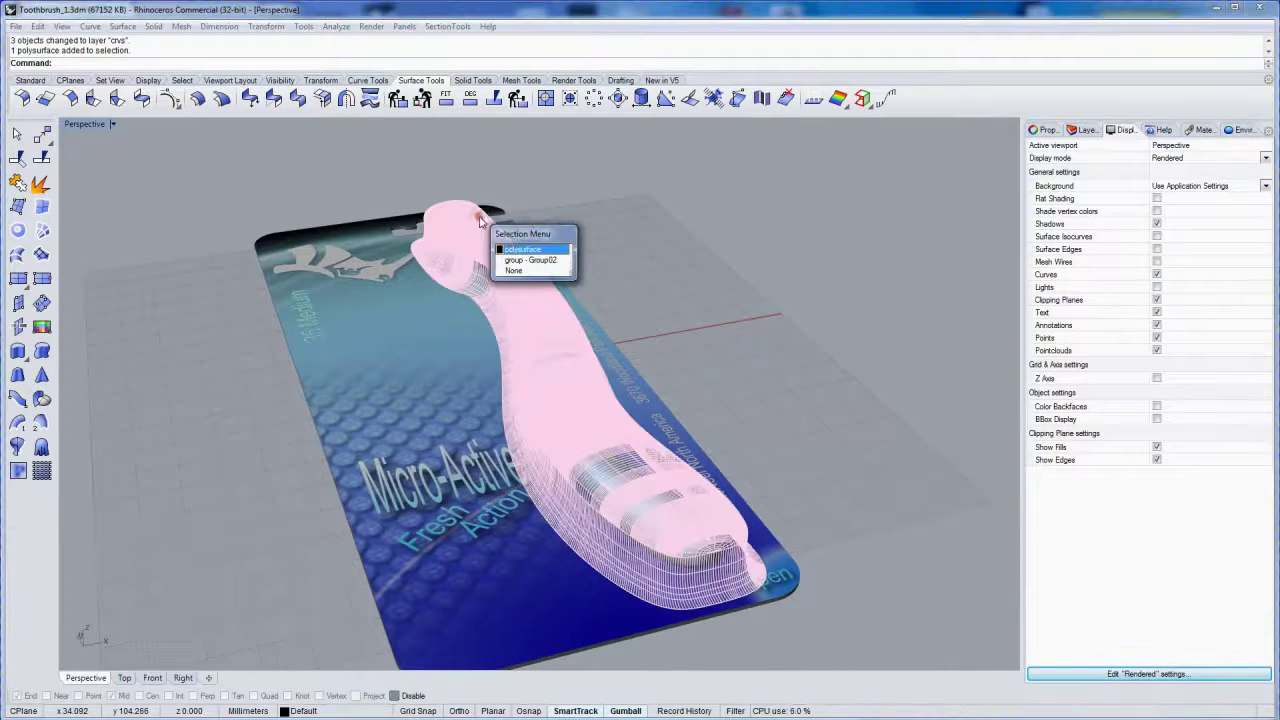
left_click(519, 249)
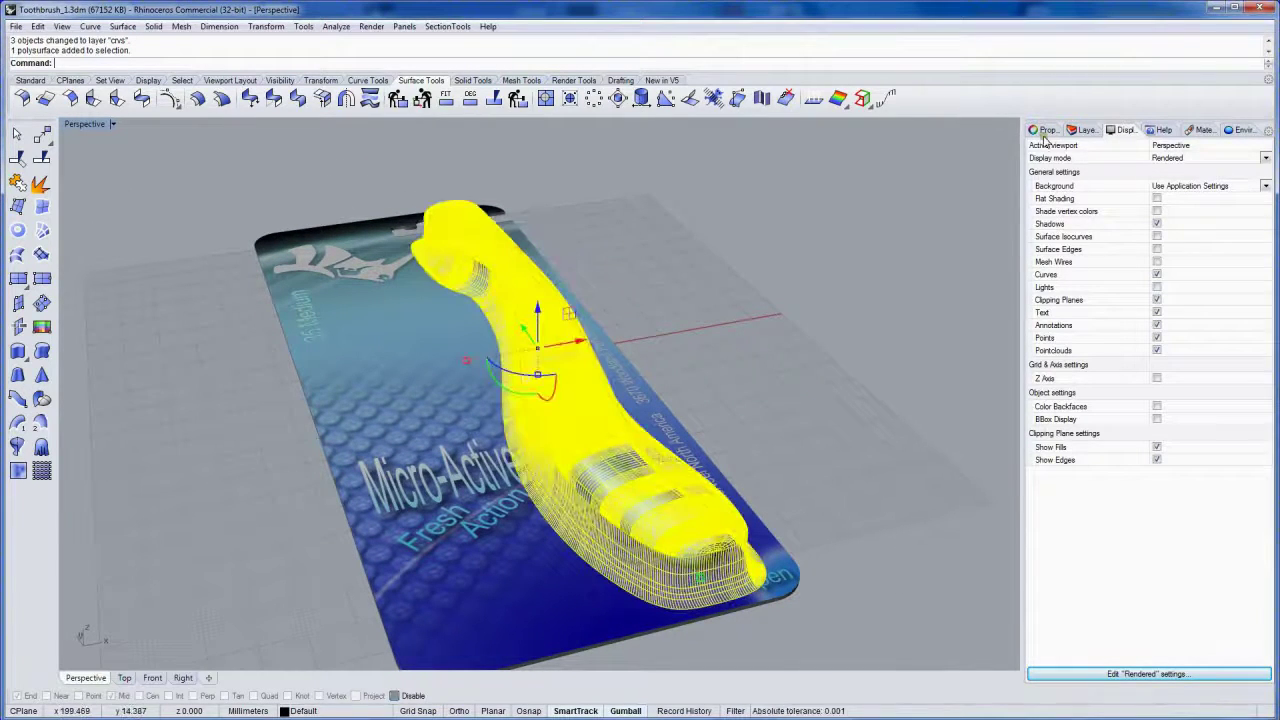
key("F3")
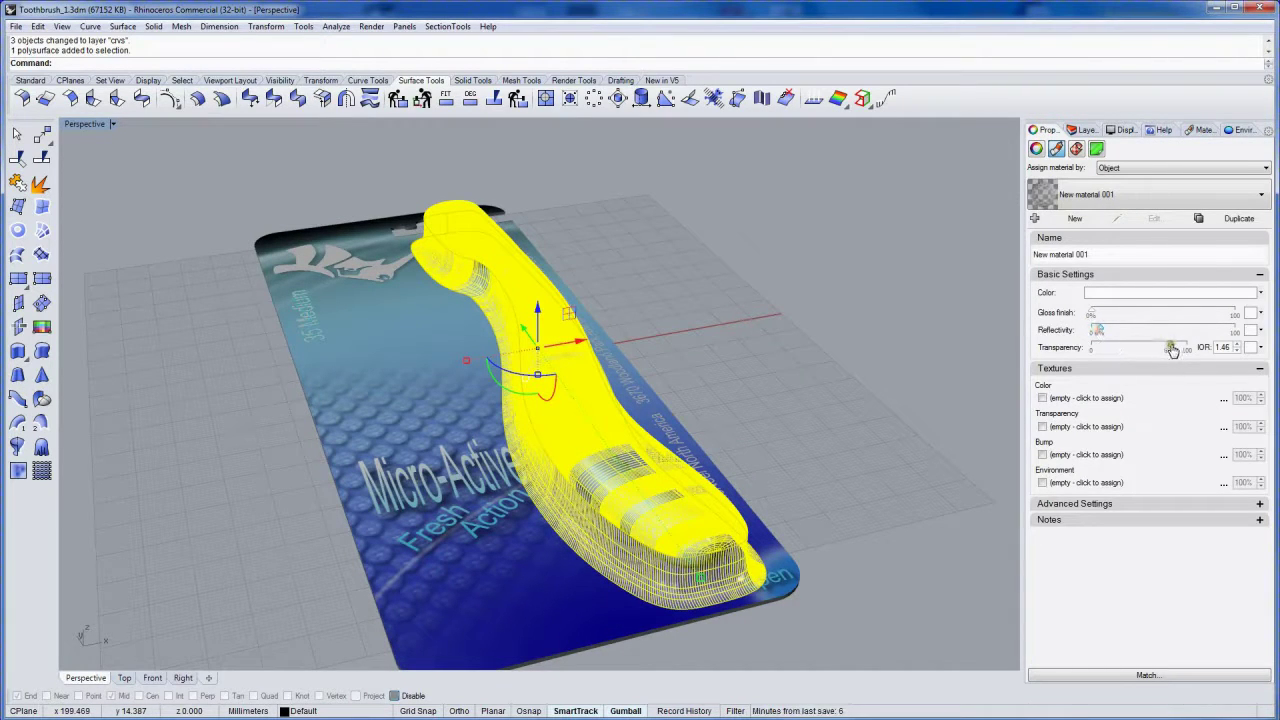
left_click(871, 381)
right_click_drag(740, 343, 610, 387)
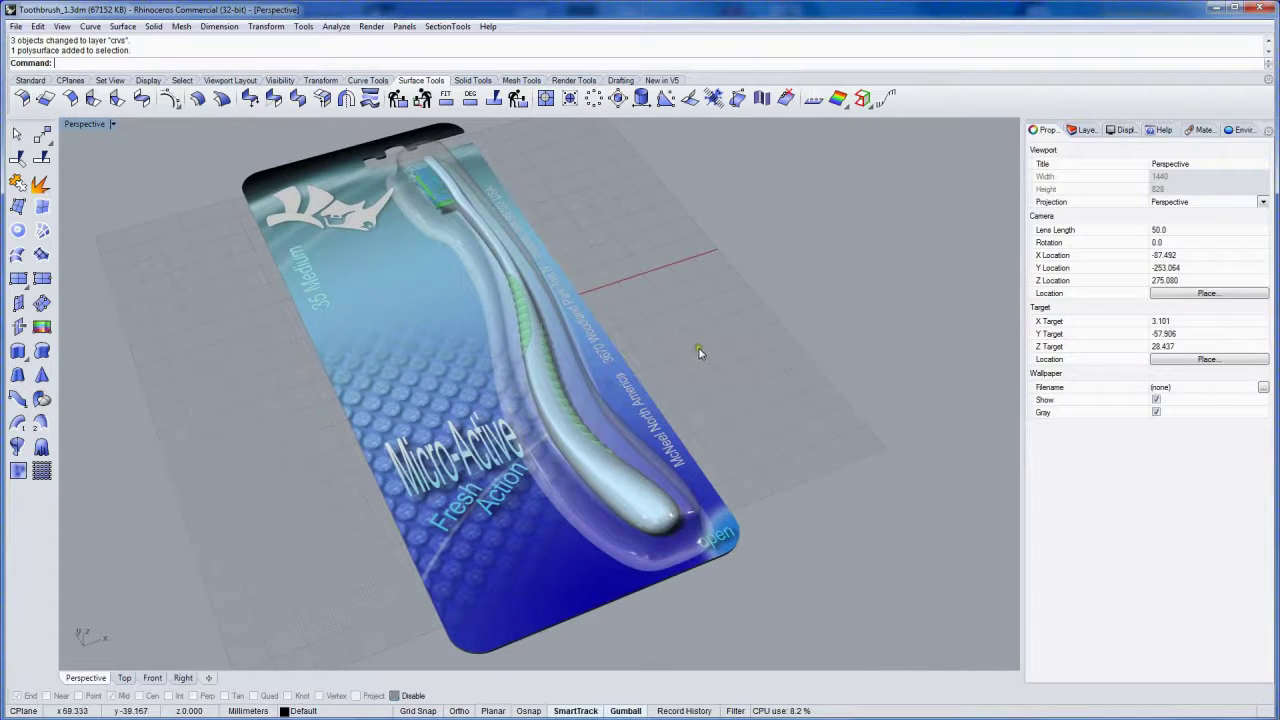